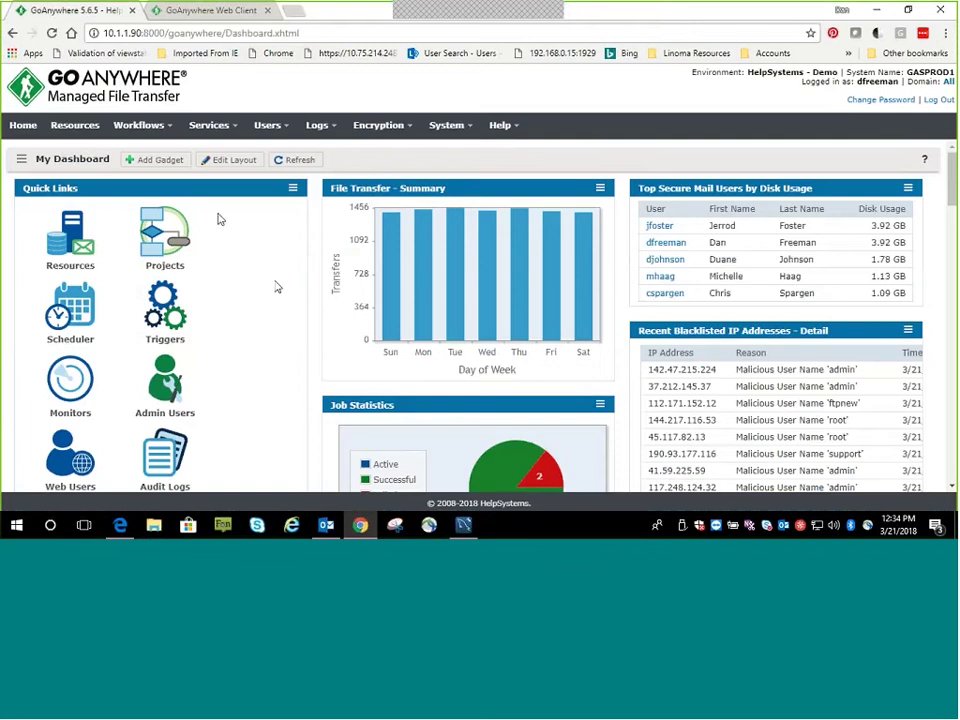
# Browse the Add Gadget gallery and close it without adding any gadget
pyautogui.click(155, 159)
pyautogui.scroll(-10, 476, 289)
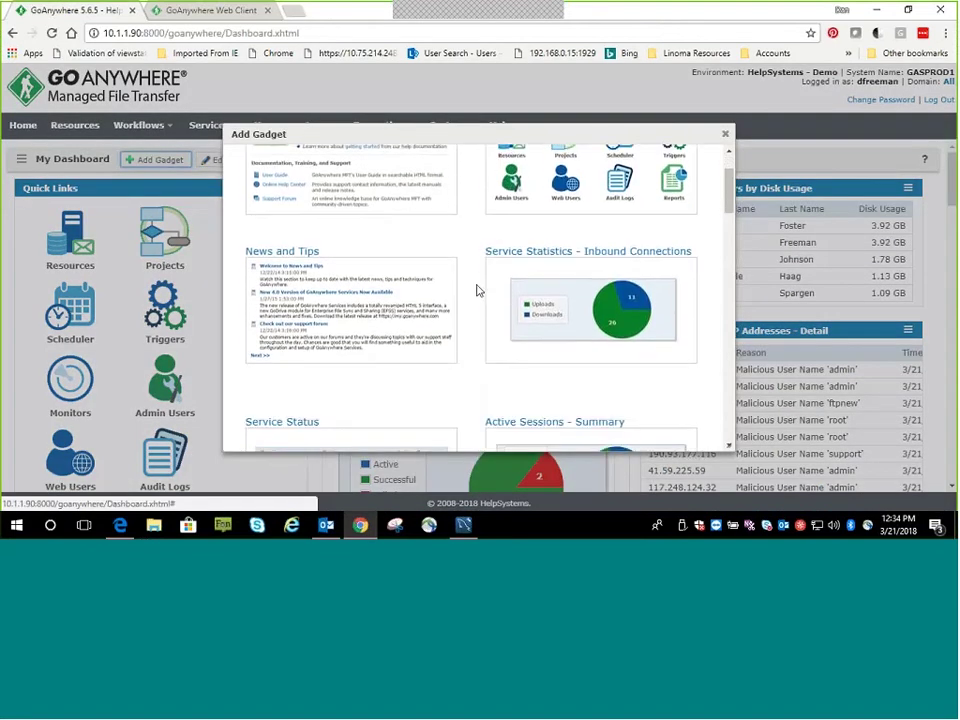
pyautogui.scroll(-5, 476, 301)
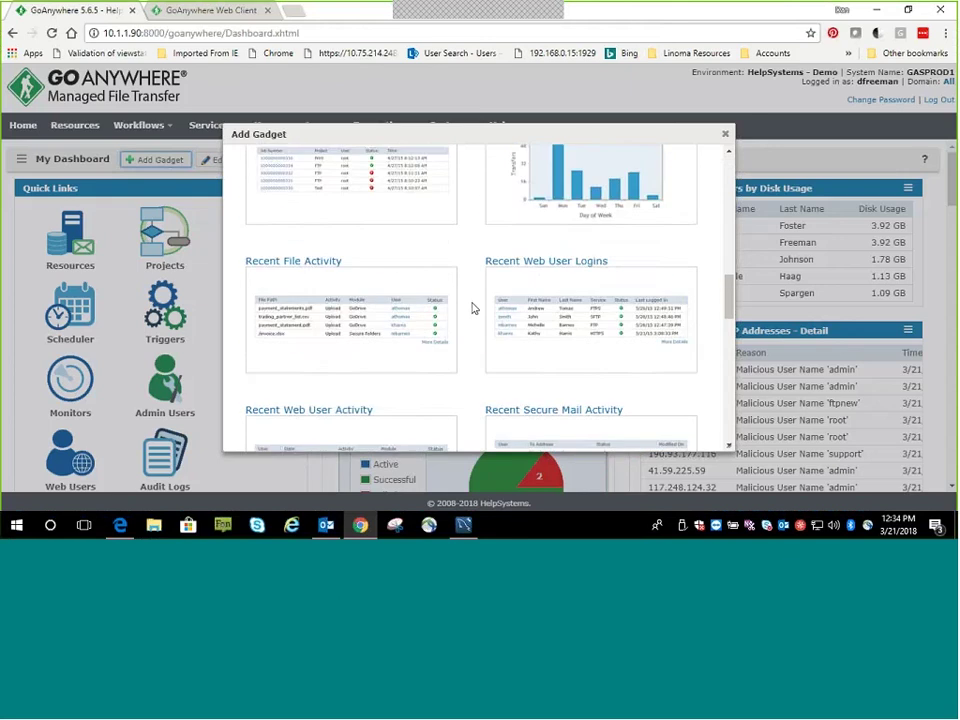
pyautogui.click(725, 134)
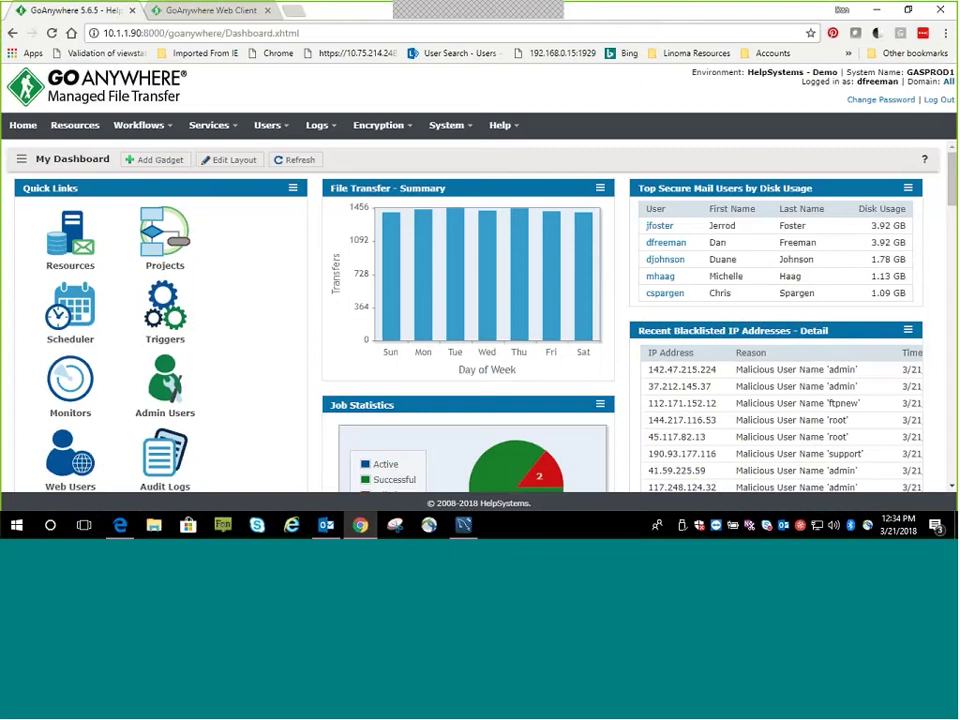
# Drag the Job Statistics gadget above the File Transfer - Summary chart
pyautogui.moveTo(460, 403); pyautogui.dragTo(463, 195)
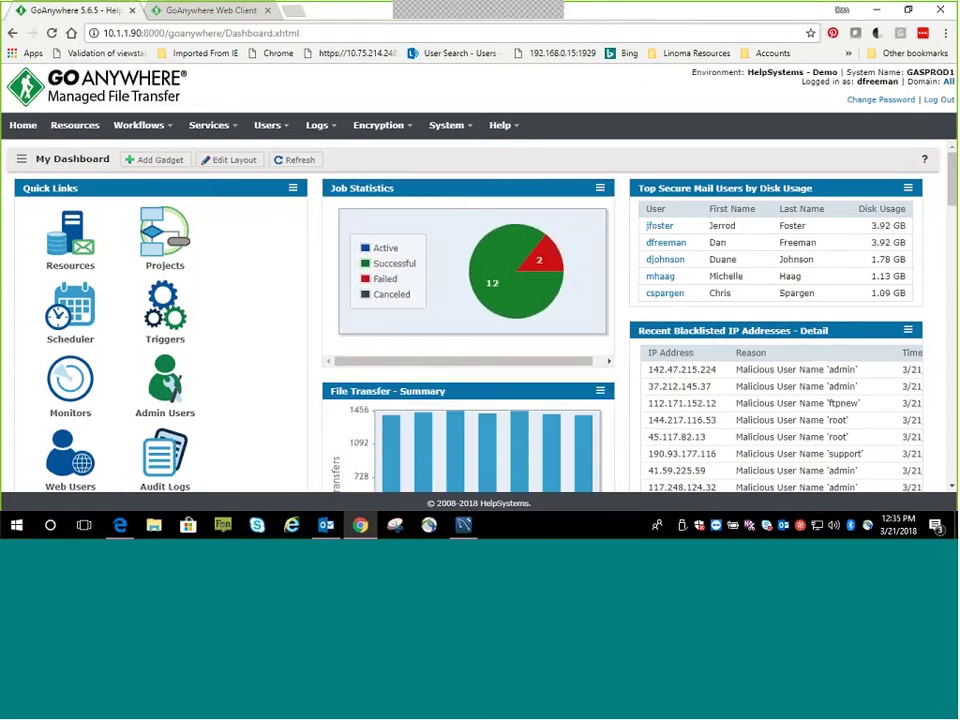
pyautogui.click(600, 188)
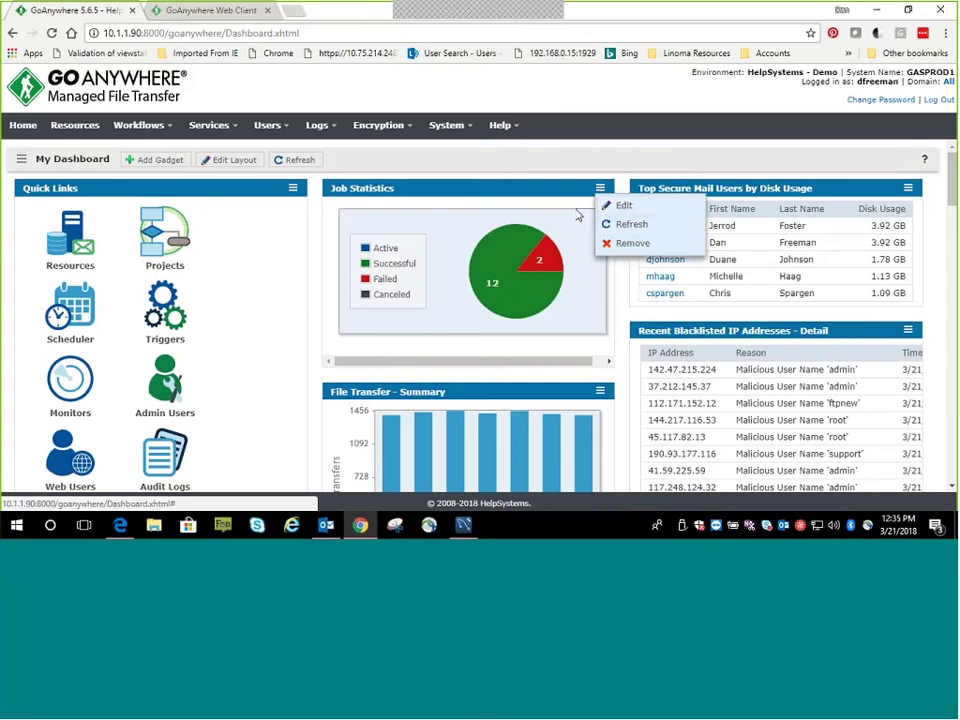
pyautogui.click(457, 226)
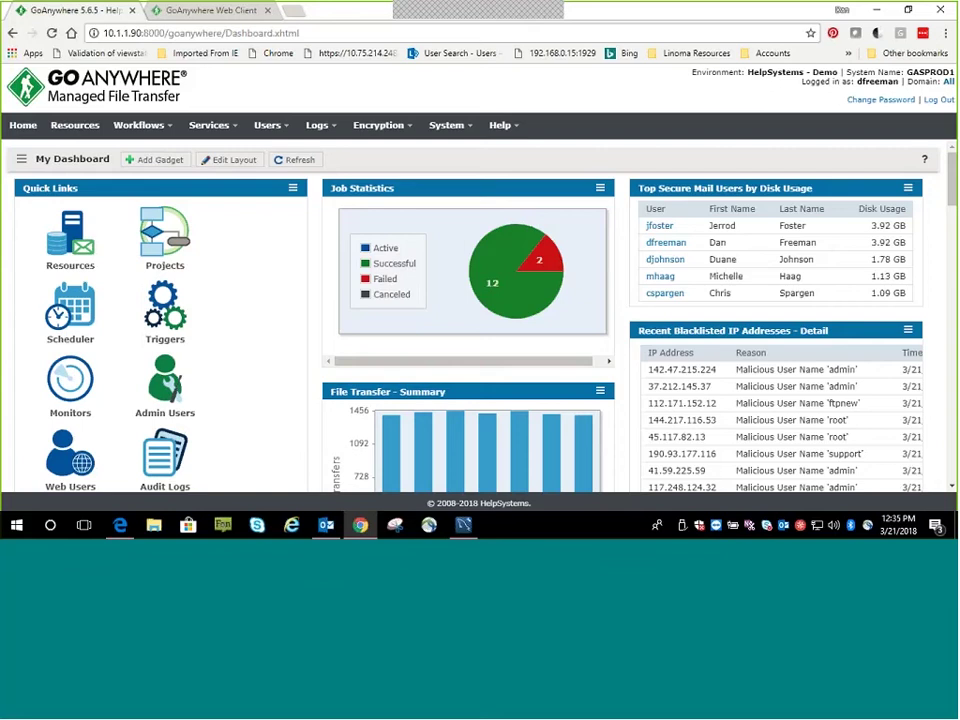
pyautogui.click(288, 130)
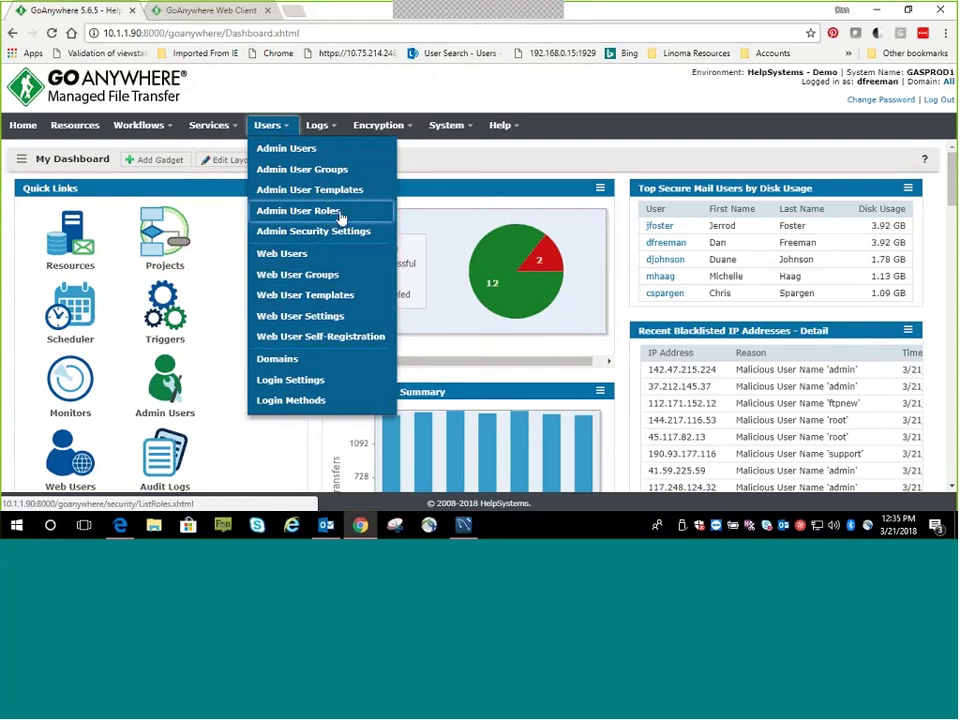
# Show the Admin User Roles page listing Auditor, Key Manager and Security Officer roles
pyautogui.click(340, 214)
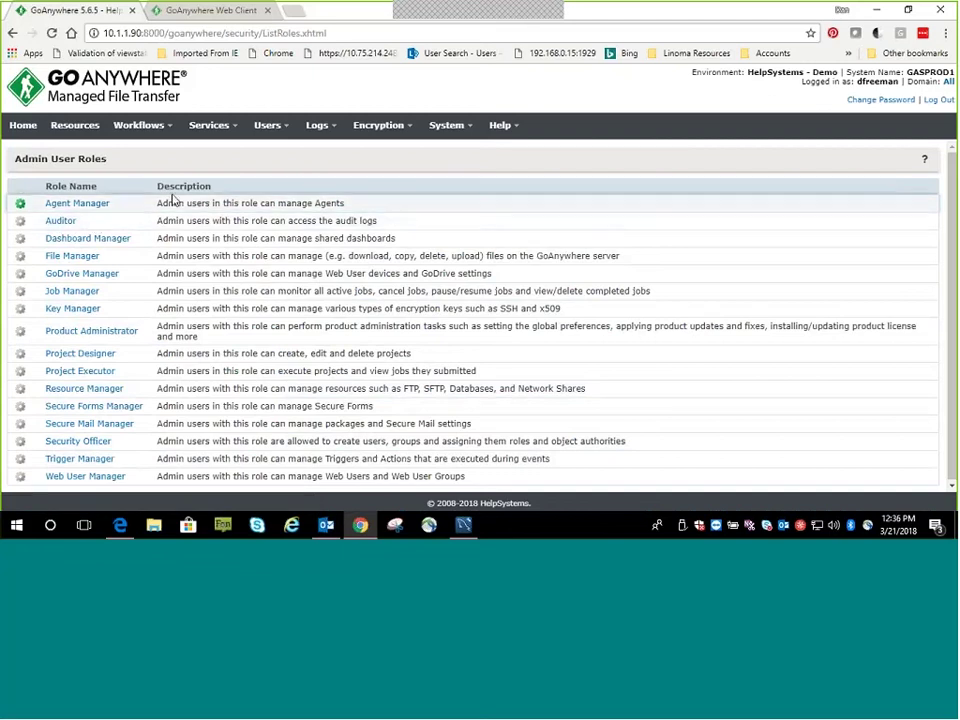
pyautogui.click(268, 127)
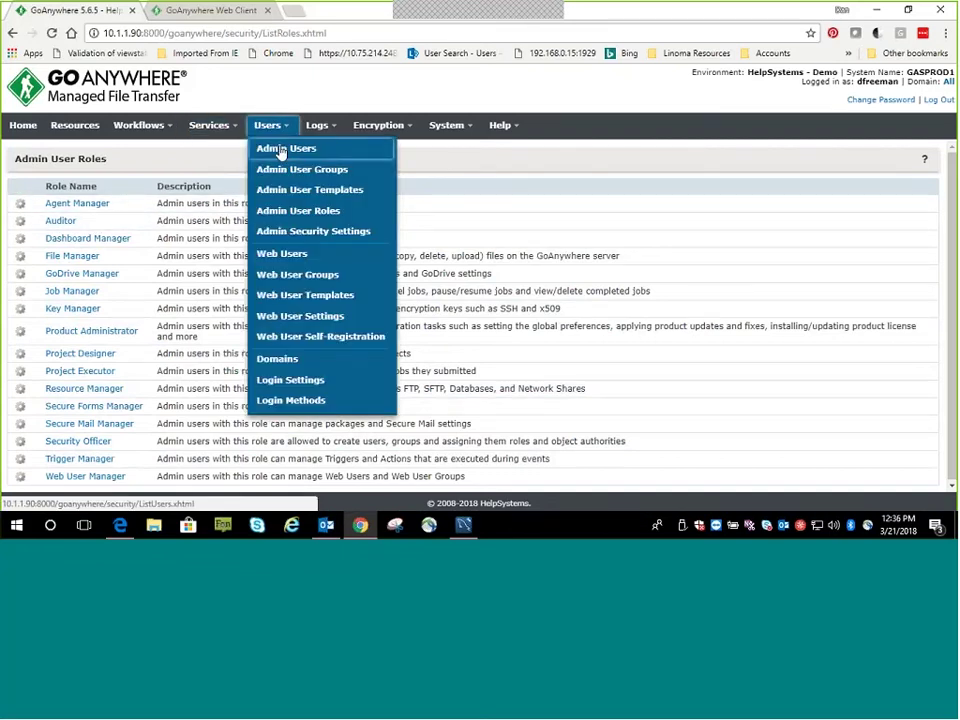
# Filter Web Users by user name and open the matching user's Features settings
pyautogui.click(283, 254)
pyautogui.click(82, 206)
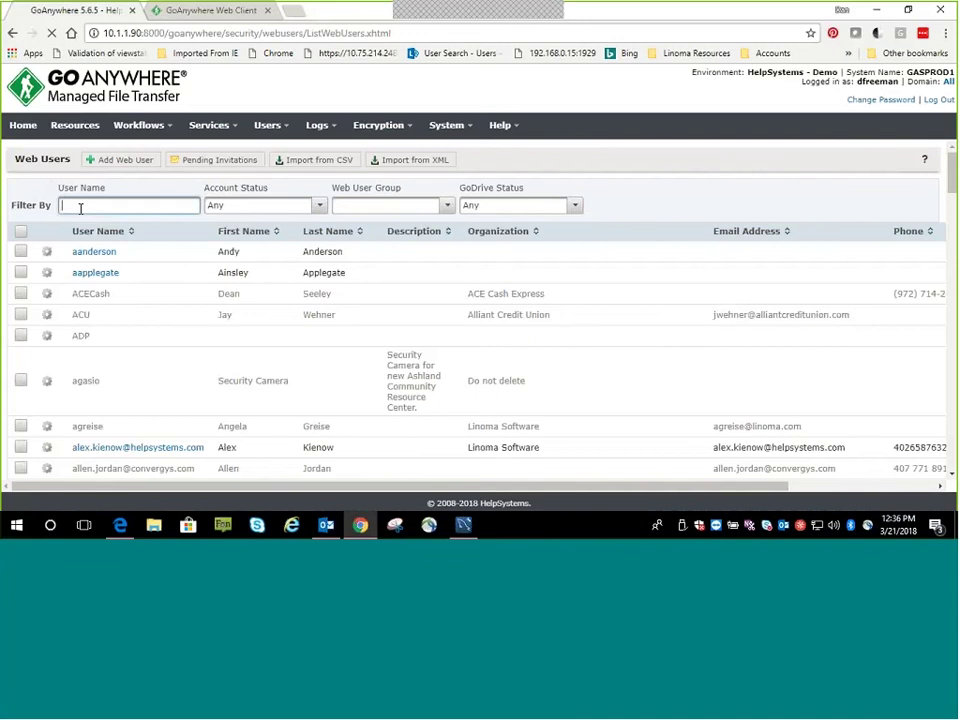
pyautogui.write('dfree')
pyautogui.click(87, 252)
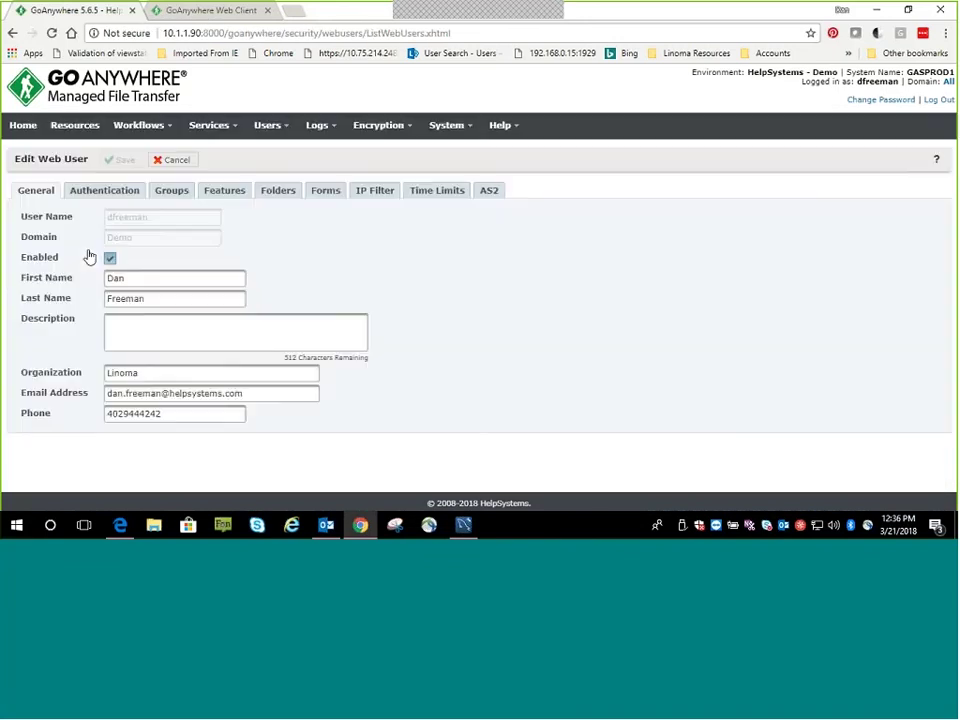
pyautogui.click(224, 191)
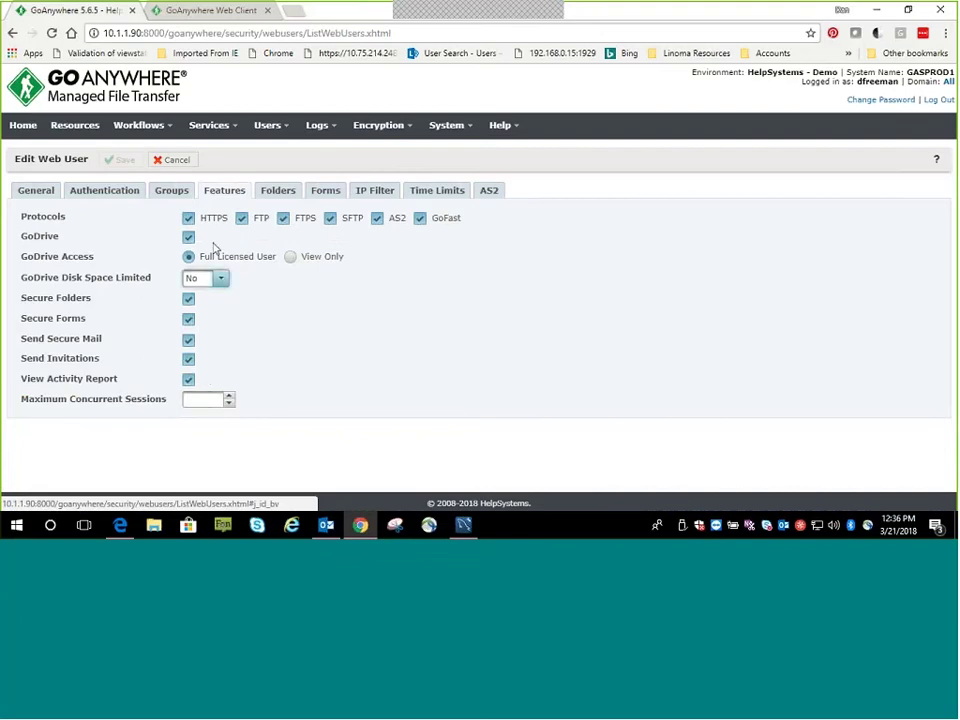
# Toggle Secure Forms and FTP off and back on, leaving all features enabled
pyautogui.click(188, 319)
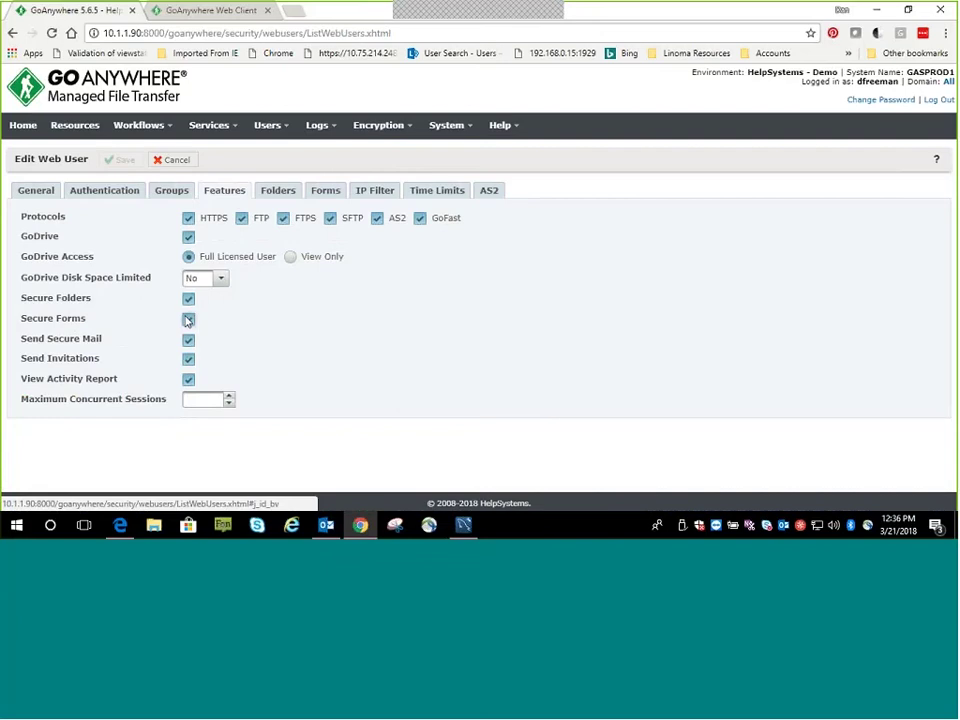
pyautogui.click(188, 320)
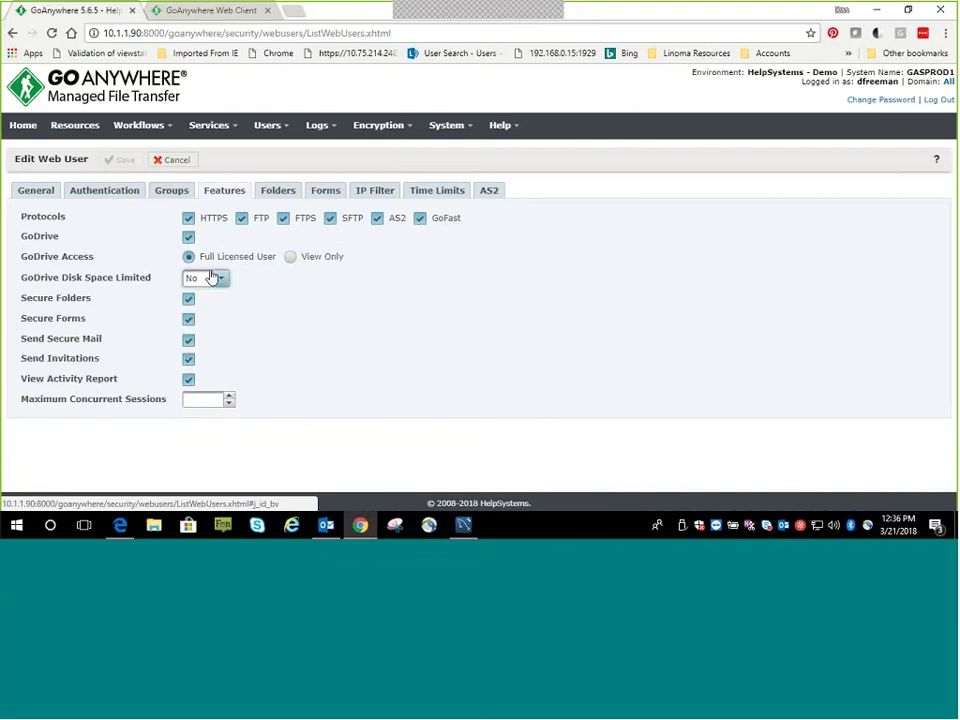
pyautogui.click(242, 218)
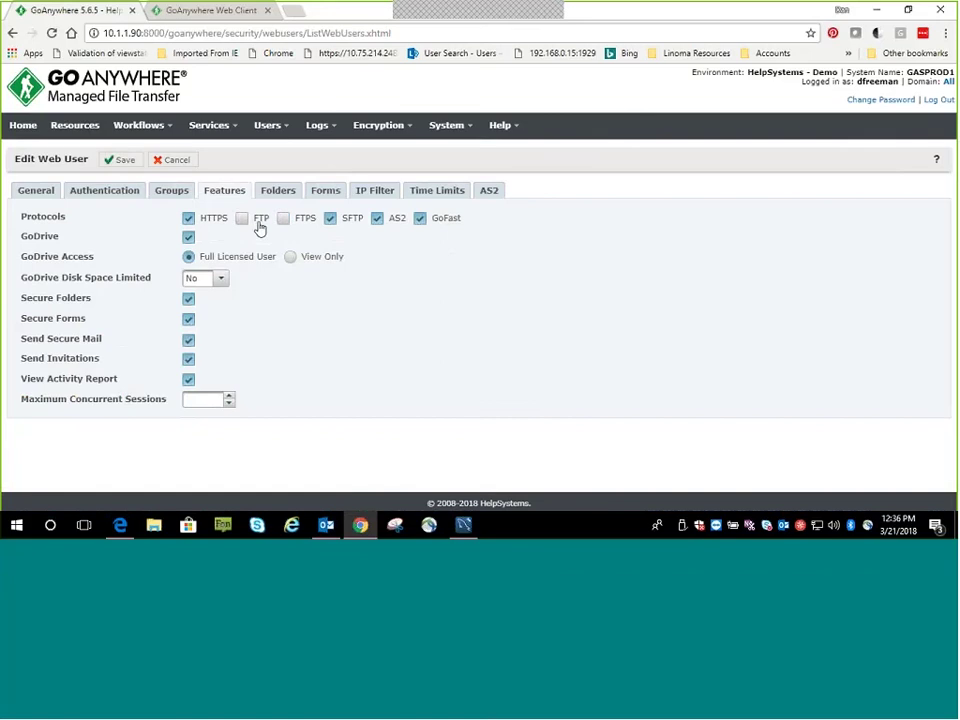
pyautogui.click(241, 219)
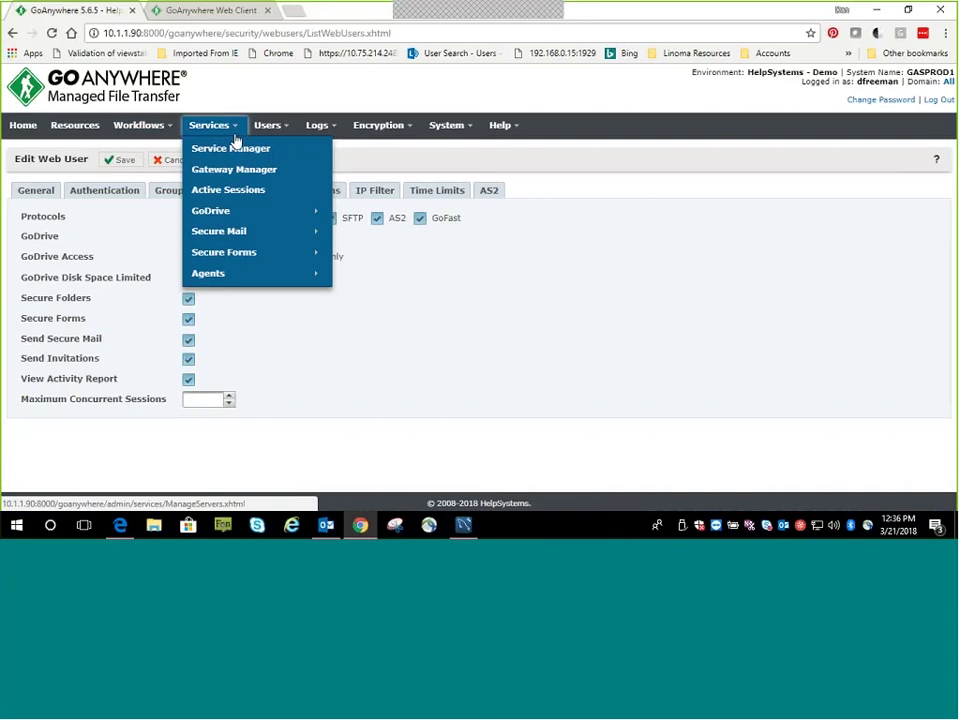
# Discard the web user changes and open server GASPROD1's SFTP configuration
pyautogui.click(229, 149)
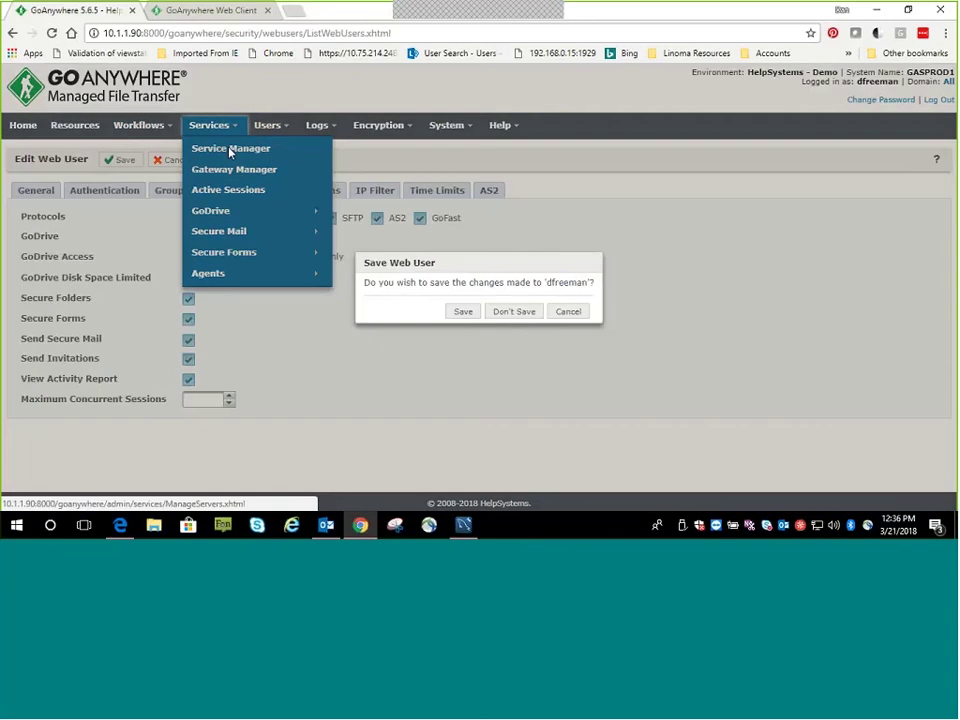
pyautogui.click(515, 312)
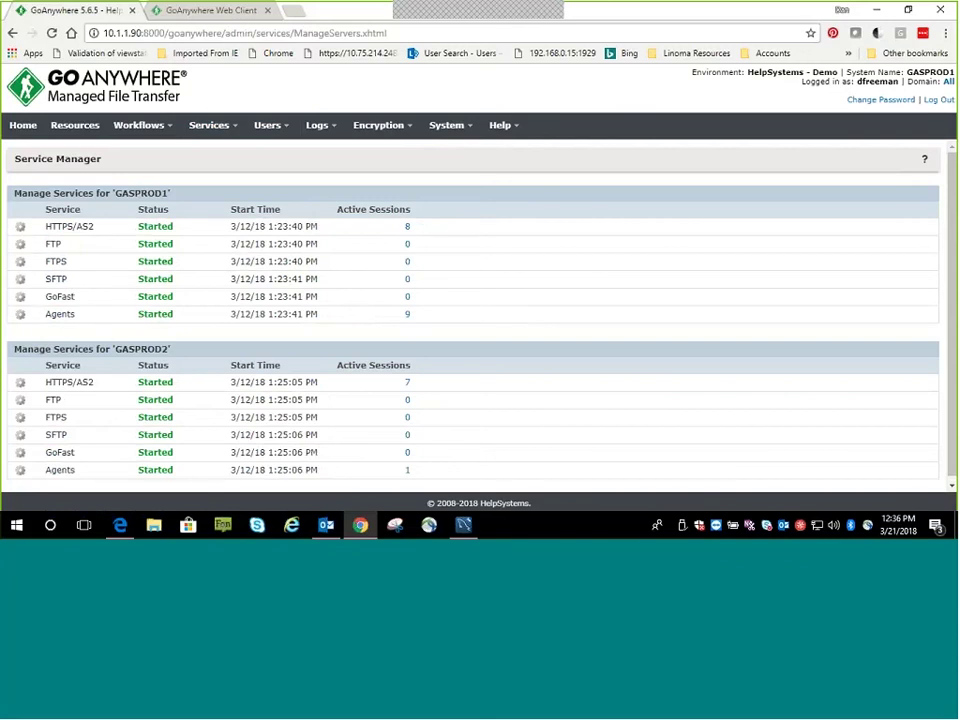
pyautogui.click(27, 280)
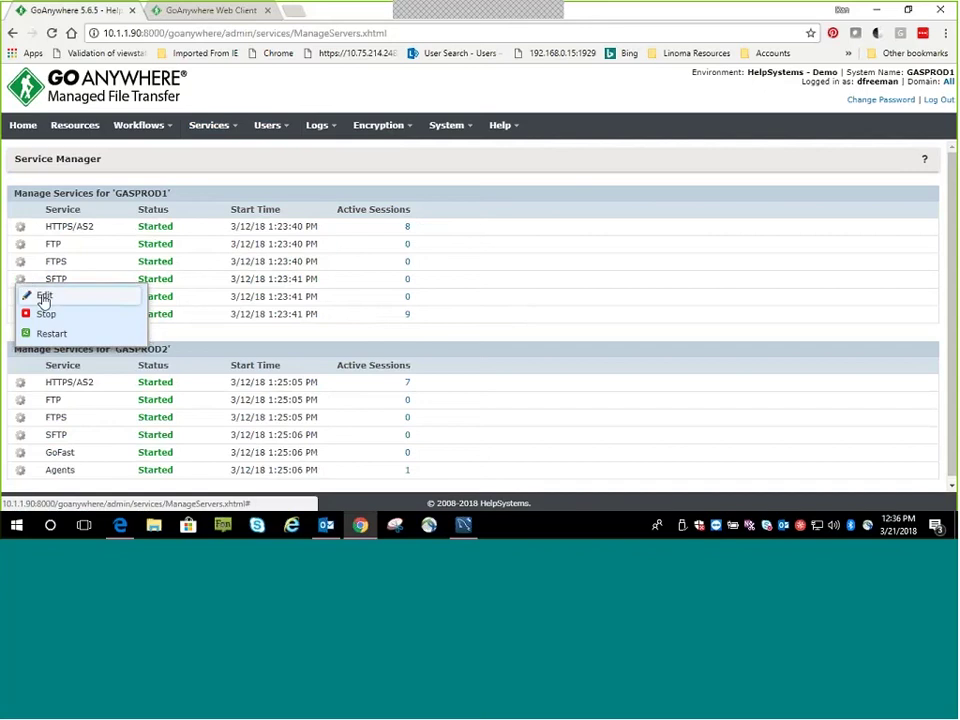
pyautogui.click(44, 296)
pyautogui.click(72, 232)
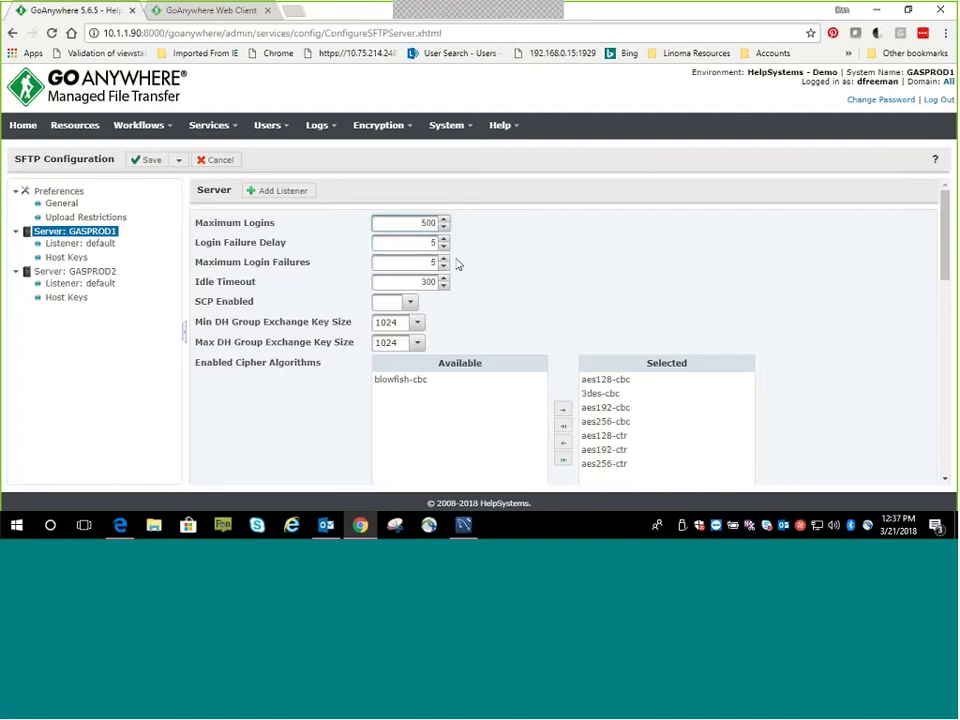
# Review the SFTP minimum DH key size, keeping 1024, and the enabled ciphers list
pyautogui.click(417, 322)
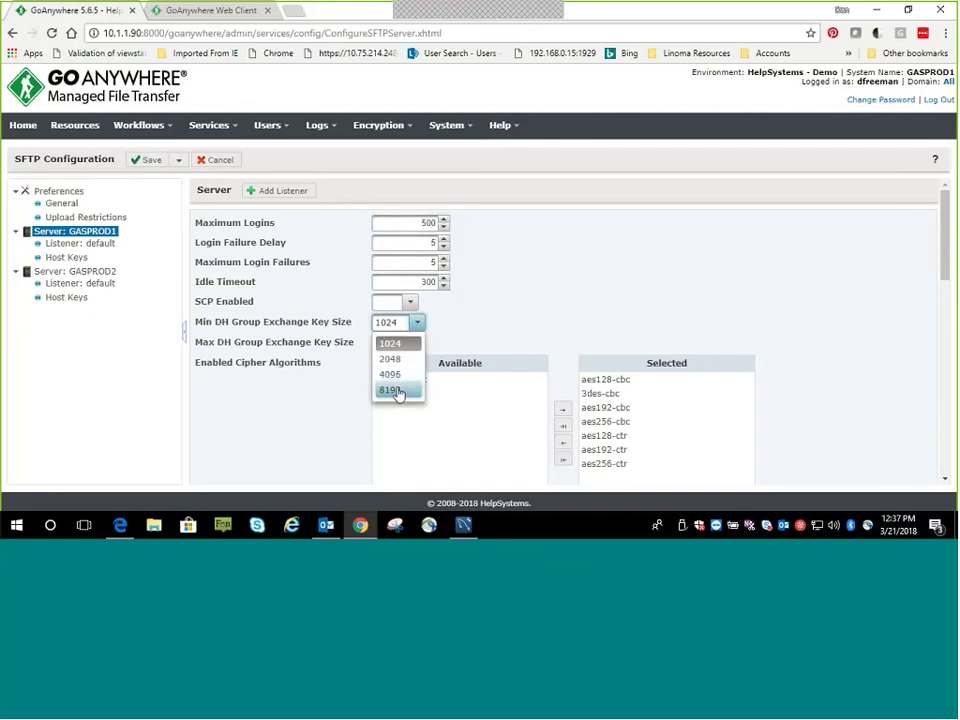
pyautogui.click(489, 318)
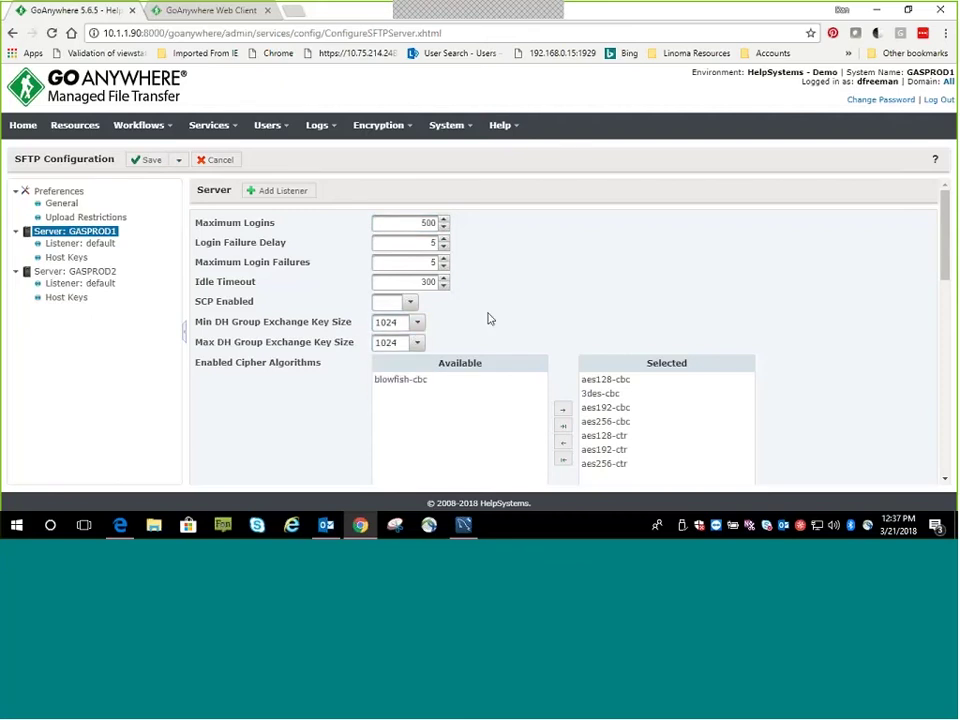
pyautogui.scroll(-2, 489, 320)
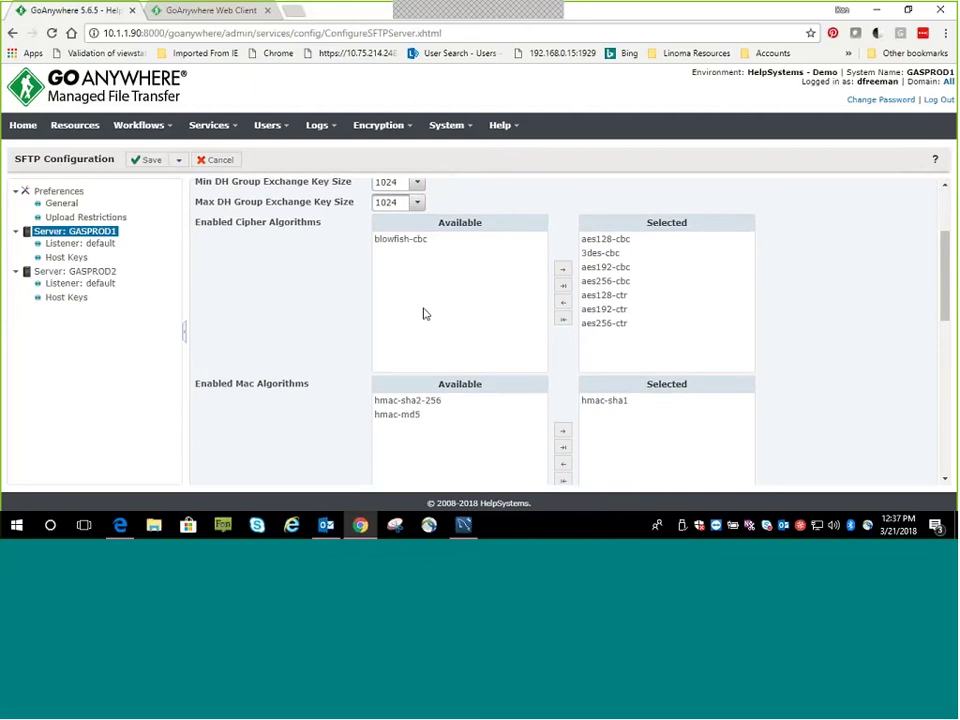
pyautogui.click(601, 266)
pyautogui.moveTo(601, 258); pyautogui.dragTo(596, 311)
pyautogui.click(636, 253)
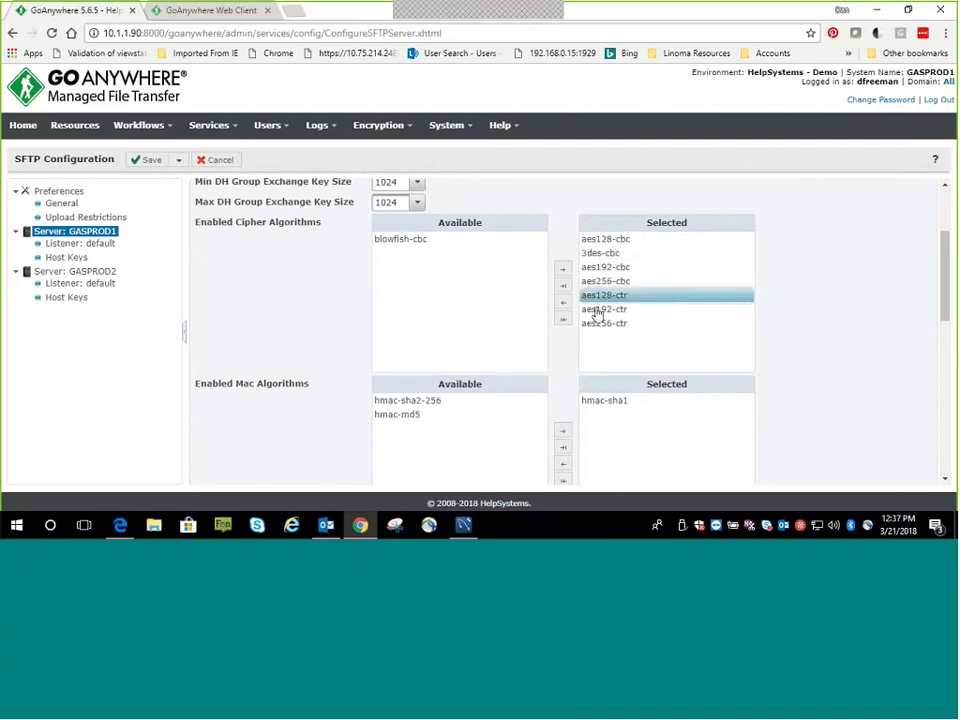
pyautogui.scroll(-2, 596, 332)
pyautogui.scroll(-3, 424, 319)
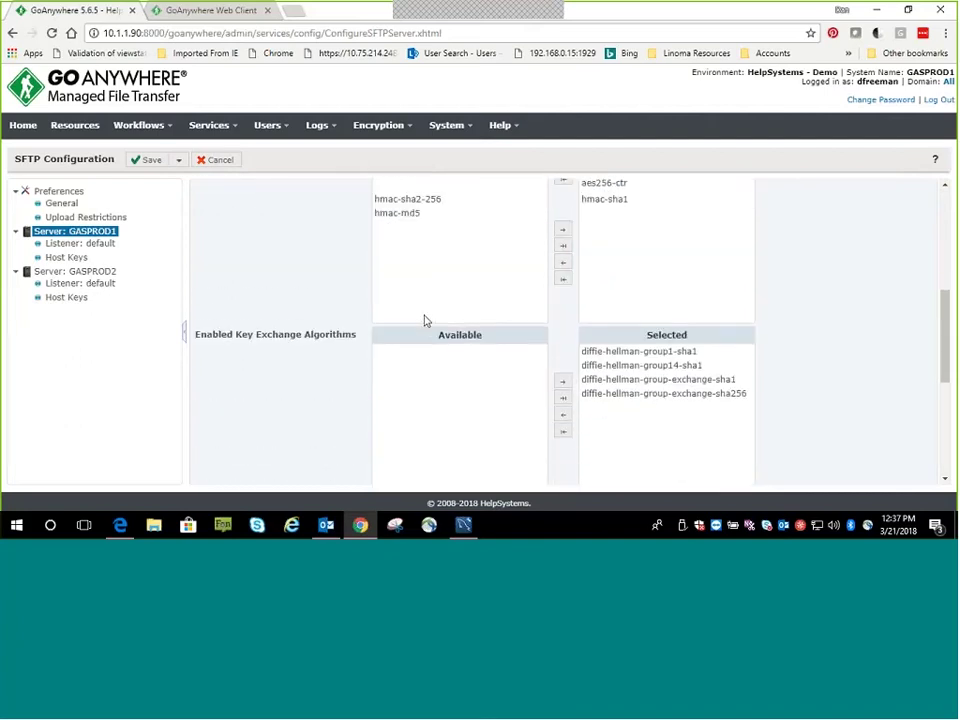
pyautogui.scroll(-3, 409, 339)
pyautogui.scroll(-1, 370, 375)
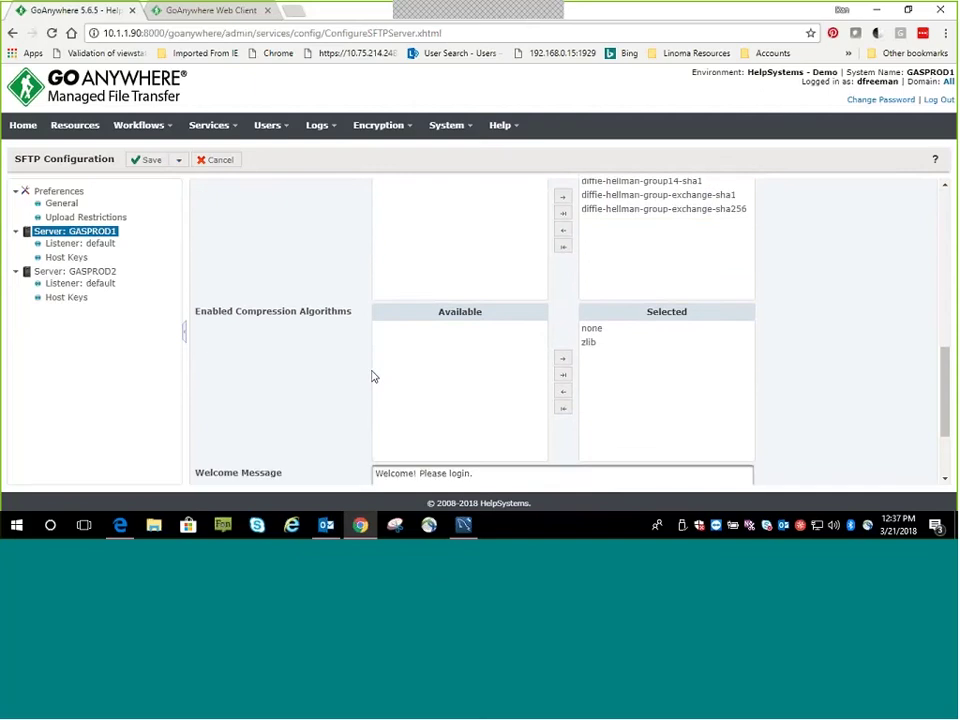
pyautogui.scroll(3, 250, 340)
# Check GASPROD1's host keys, keeping GoAnywhere SFTP RSA-2048, and cancel without saving
pyautogui.click(70, 259)
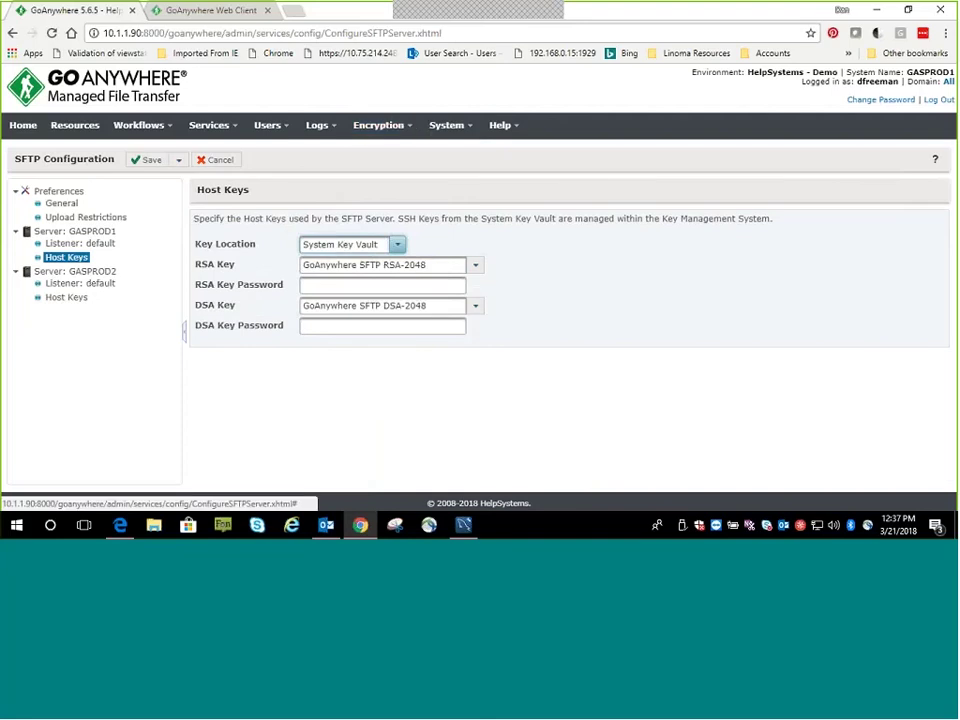
pyautogui.click(476, 265)
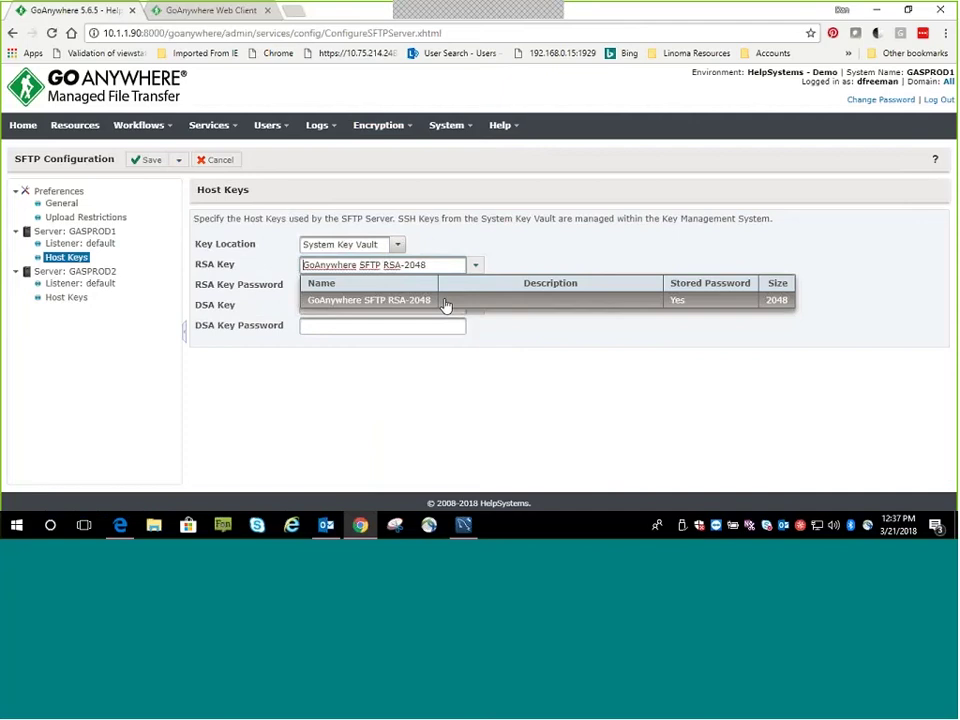
pyautogui.click(452, 304)
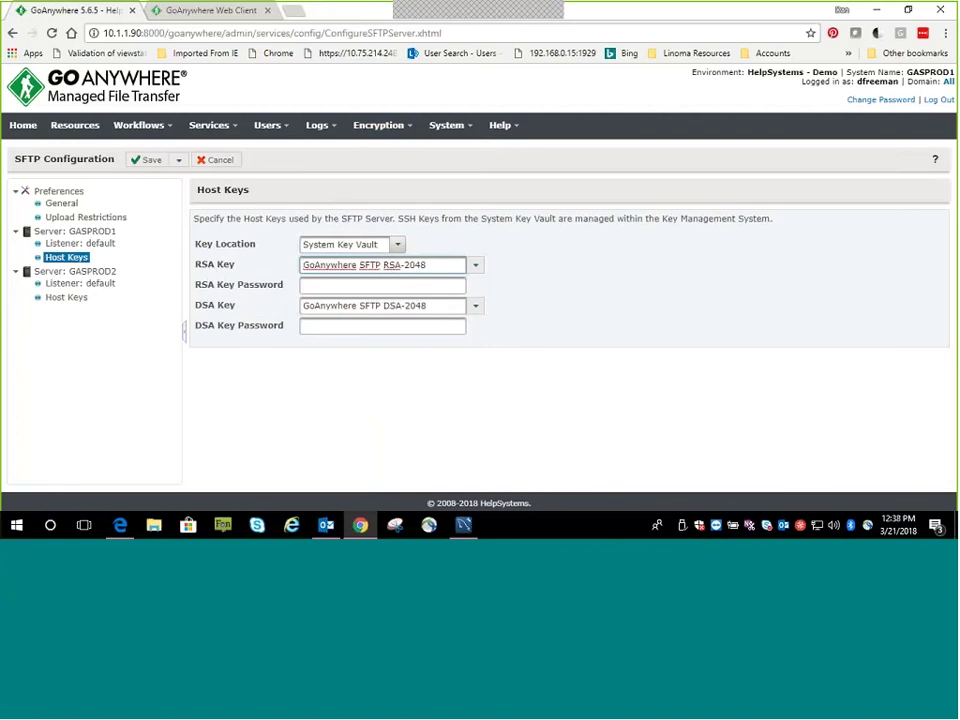
pyautogui.click(213, 162)
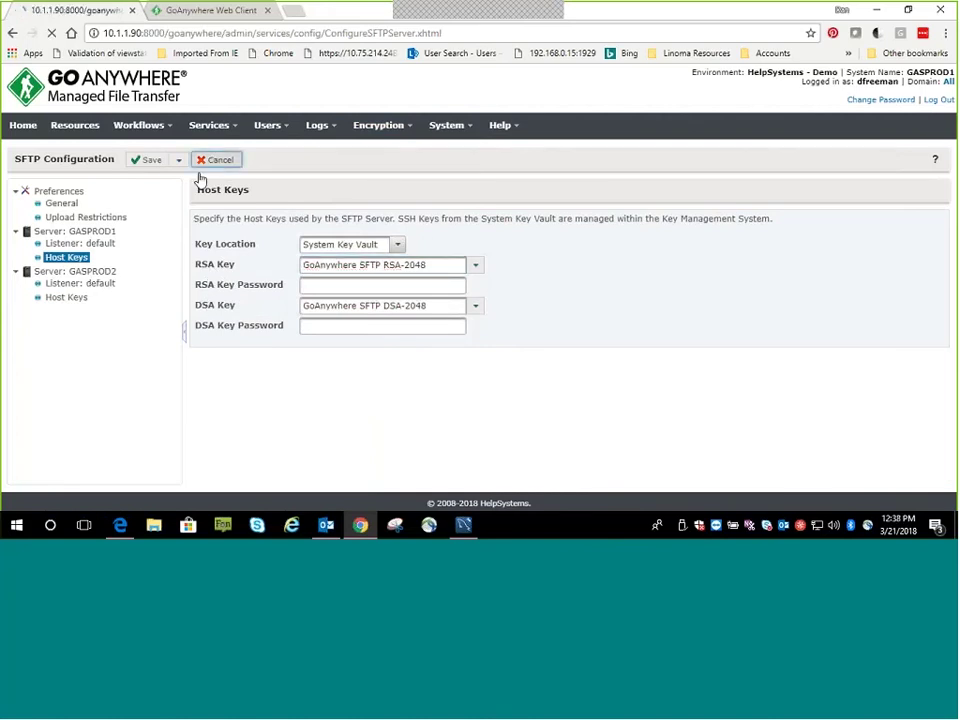
# Open the HTTPS configuration for GASPROD1's secure listener on port 9443
pyautogui.click(42, 247)
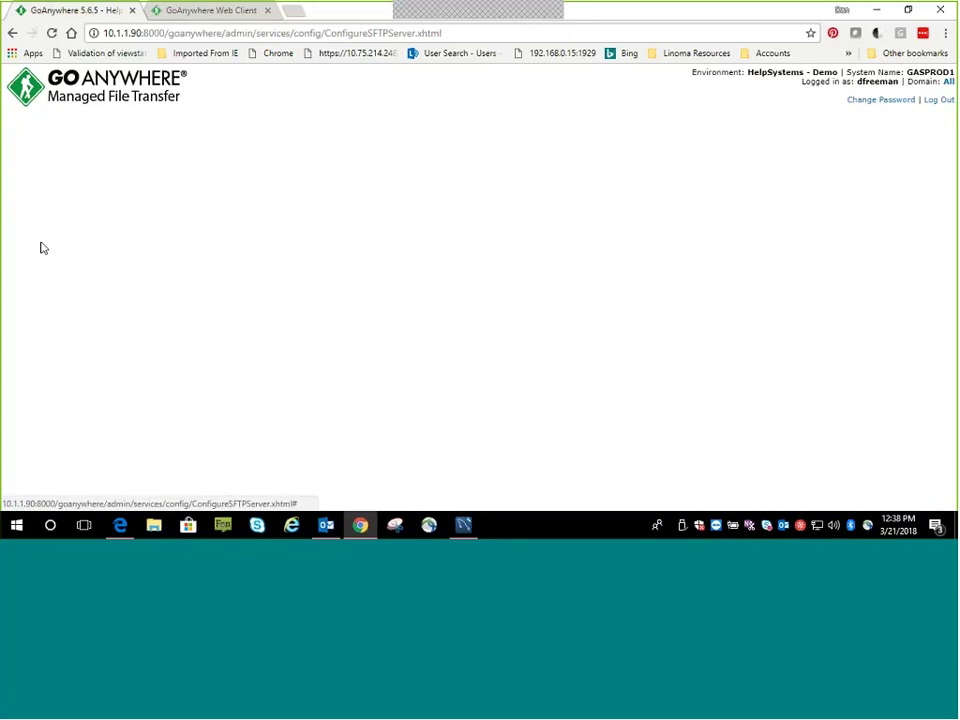
pyautogui.click(80, 297)
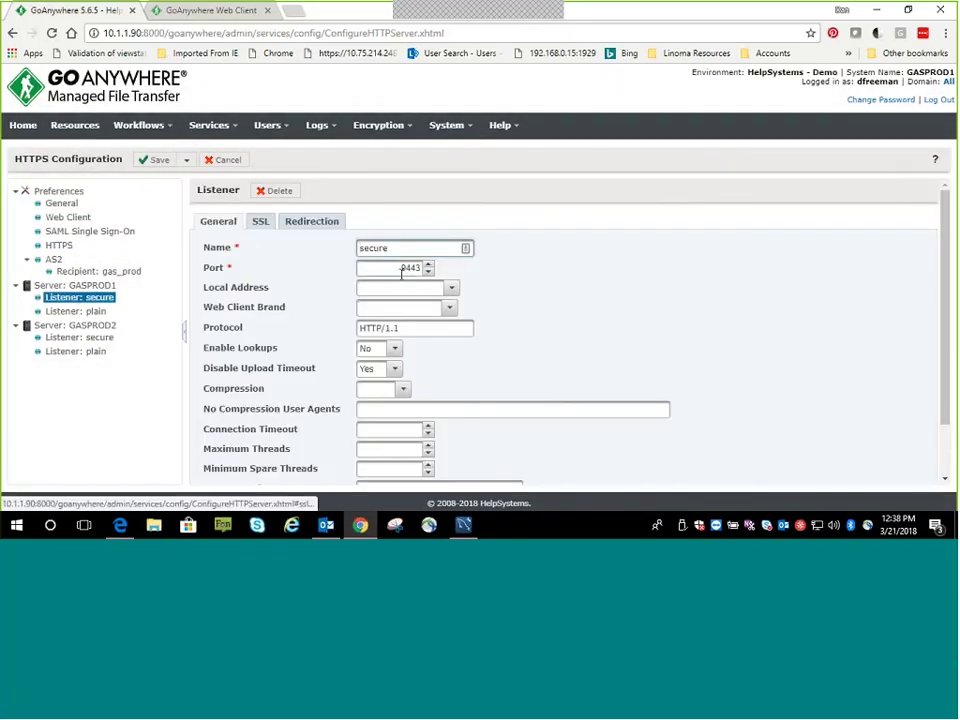
pyautogui.doubleClick(391, 270)
# Review the listener's SSL settings: TLS protocol, TLSv1.2 enabled, key store alias goanywhere-ssl
pyautogui.click(264, 221)
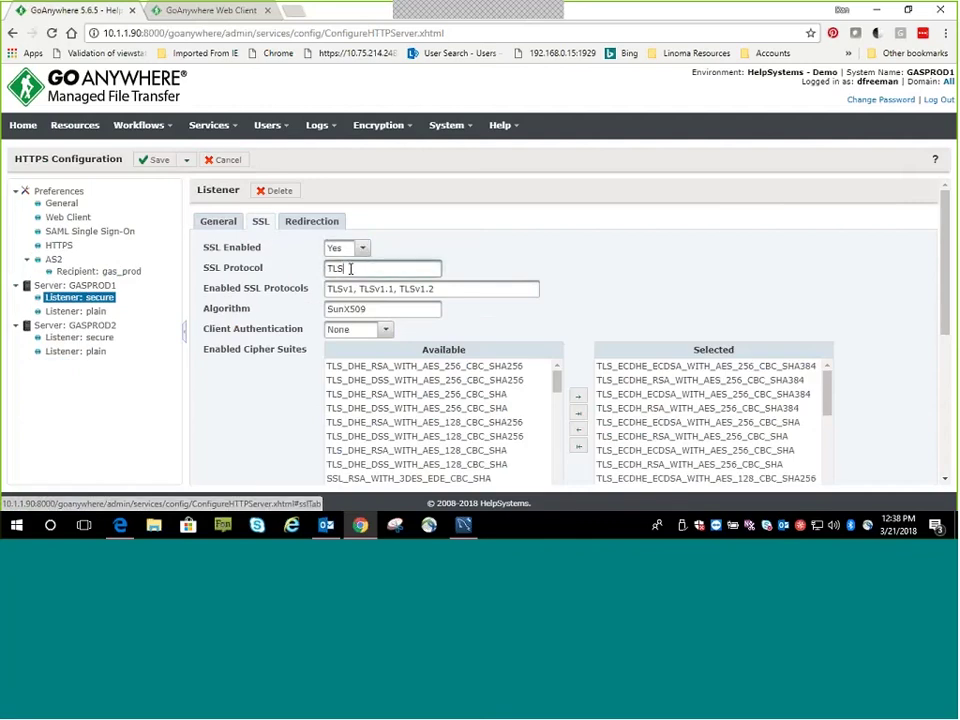
pyautogui.doubleClick(335, 268)
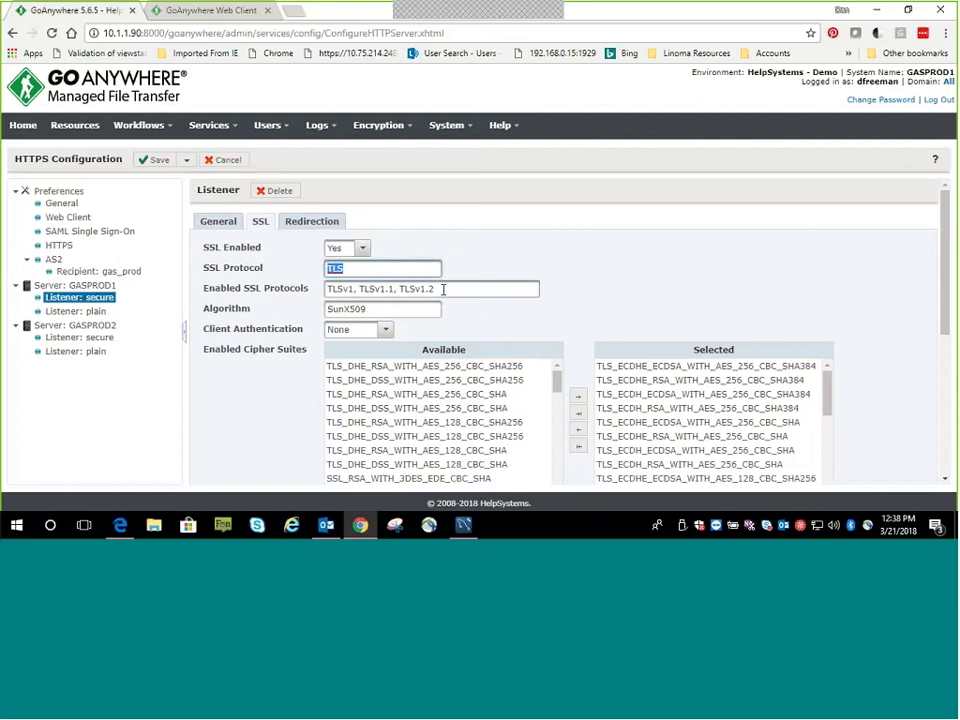
pyautogui.moveTo(440, 289); pyautogui.dragTo(326, 289)
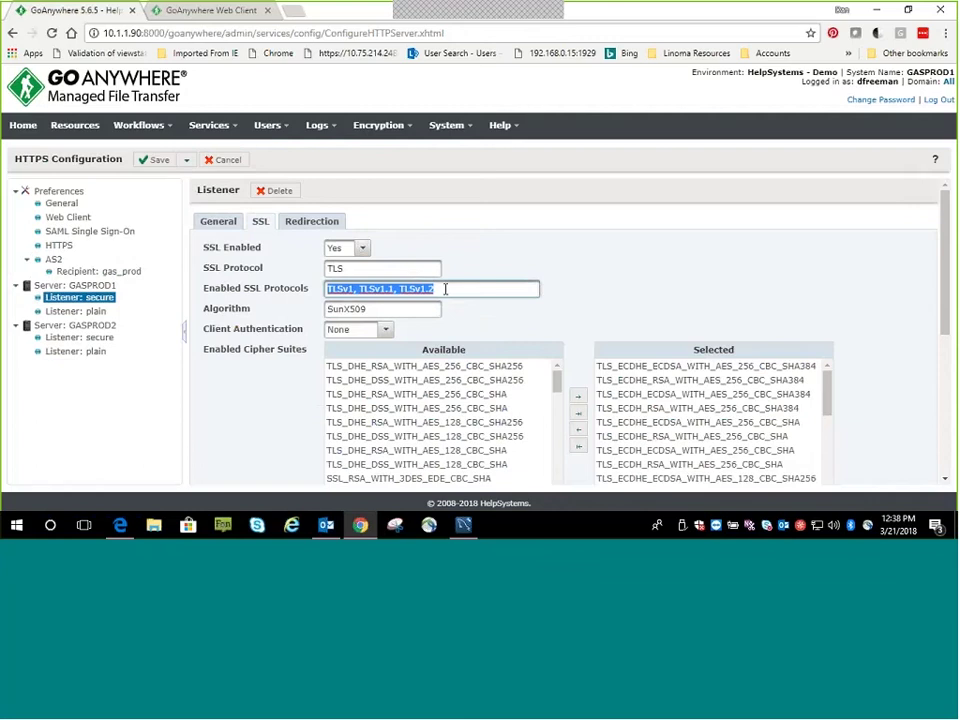
pyautogui.click(385, 290)
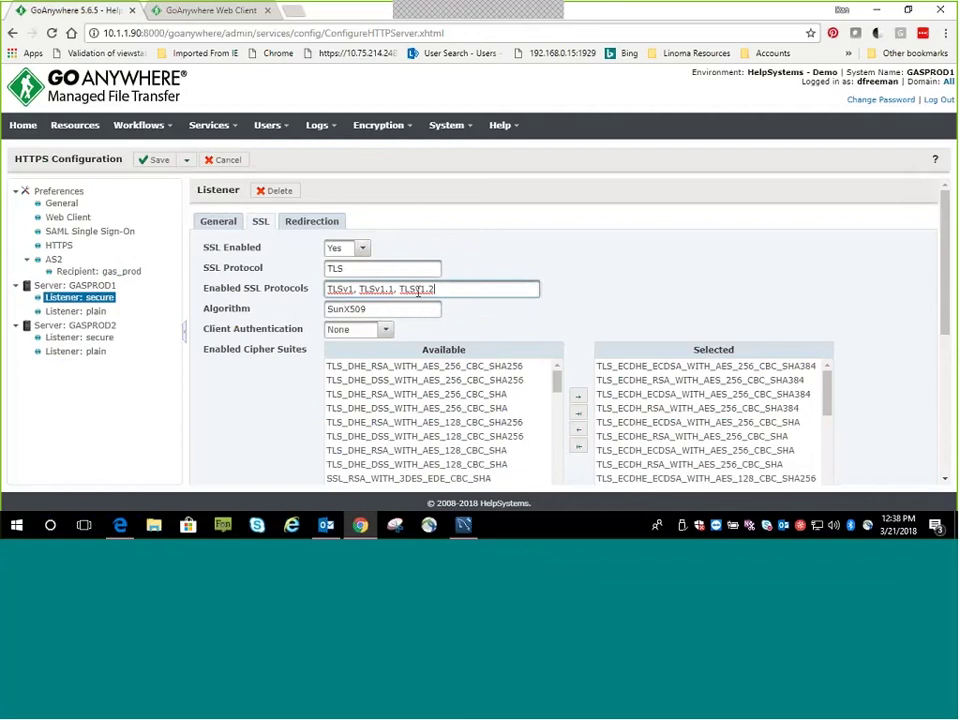
pyautogui.moveTo(401, 289); pyautogui.dragTo(435, 291)
pyautogui.scroll(-1, 598, 293)
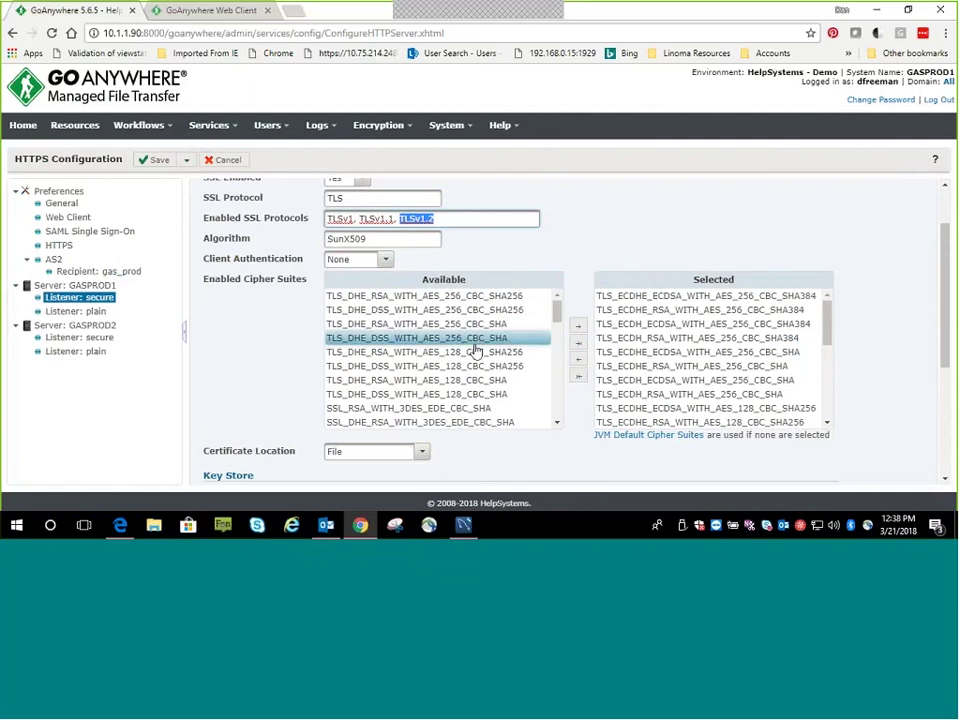
pyautogui.scroll(-2, 574, 380)
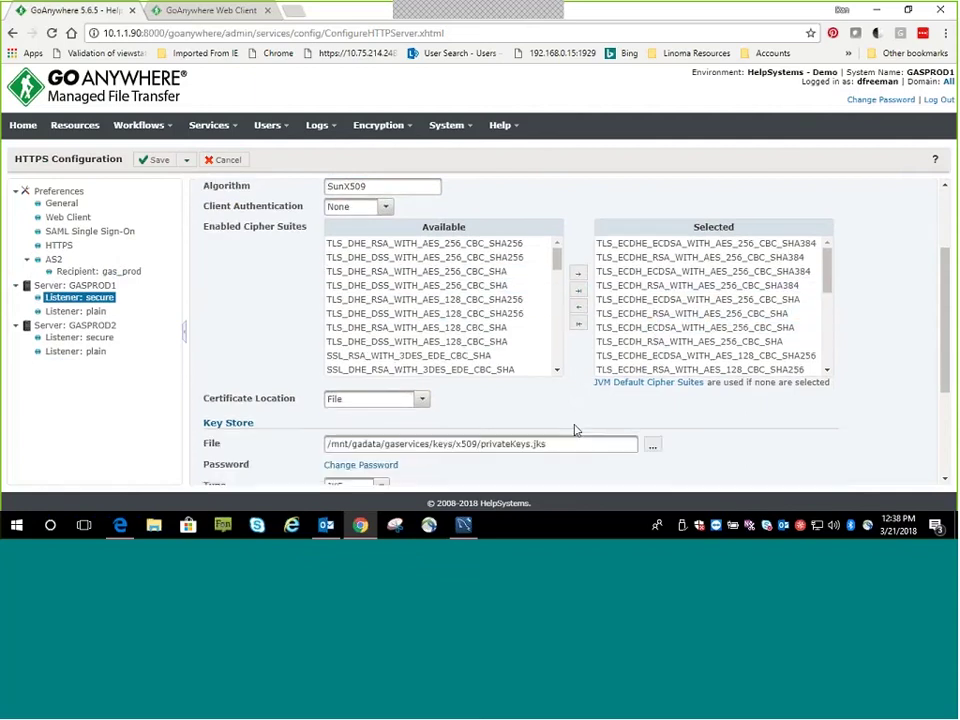
pyautogui.scroll(-3, 575, 395)
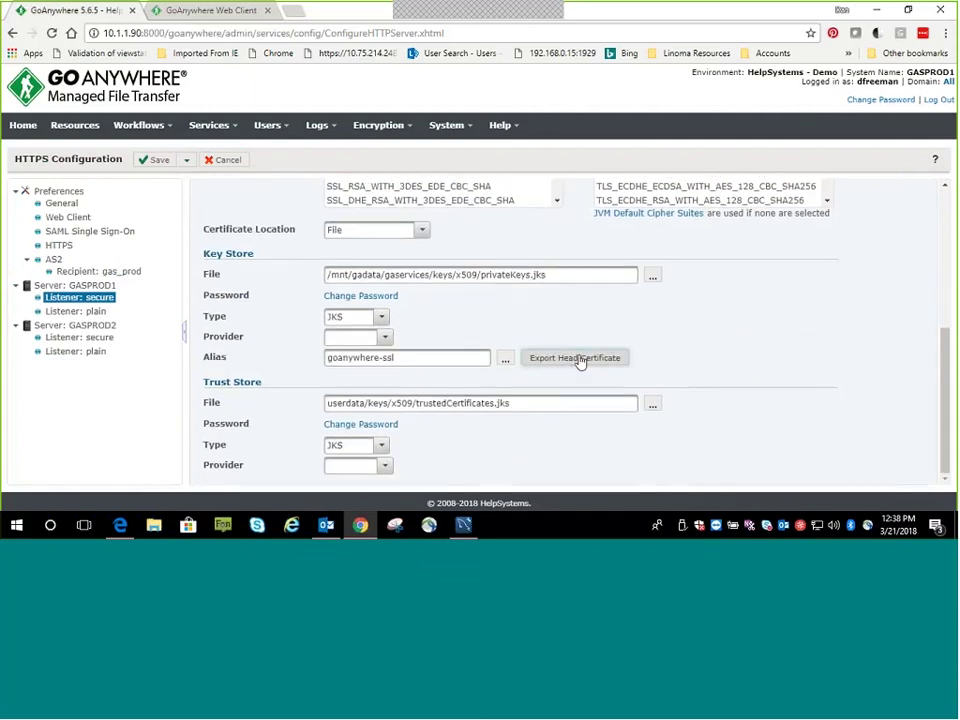
pyautogui.moveTo(413, 358); pyautogui.dragTo(306, 360)
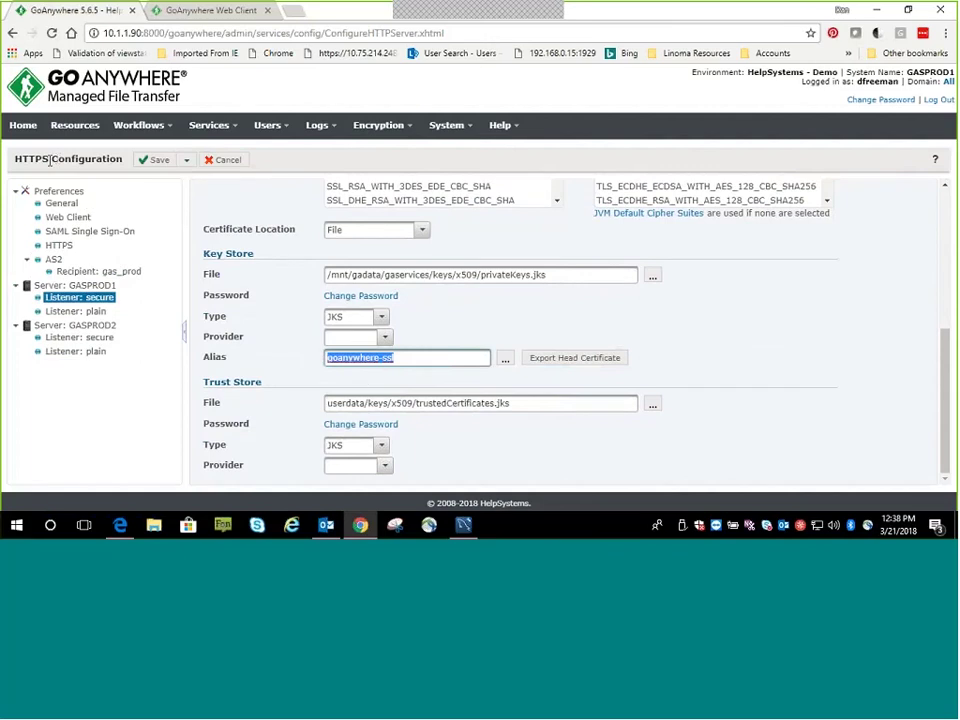
pyautogui.moveTo(50, 160); pyautogui.dragTo(12, 163)
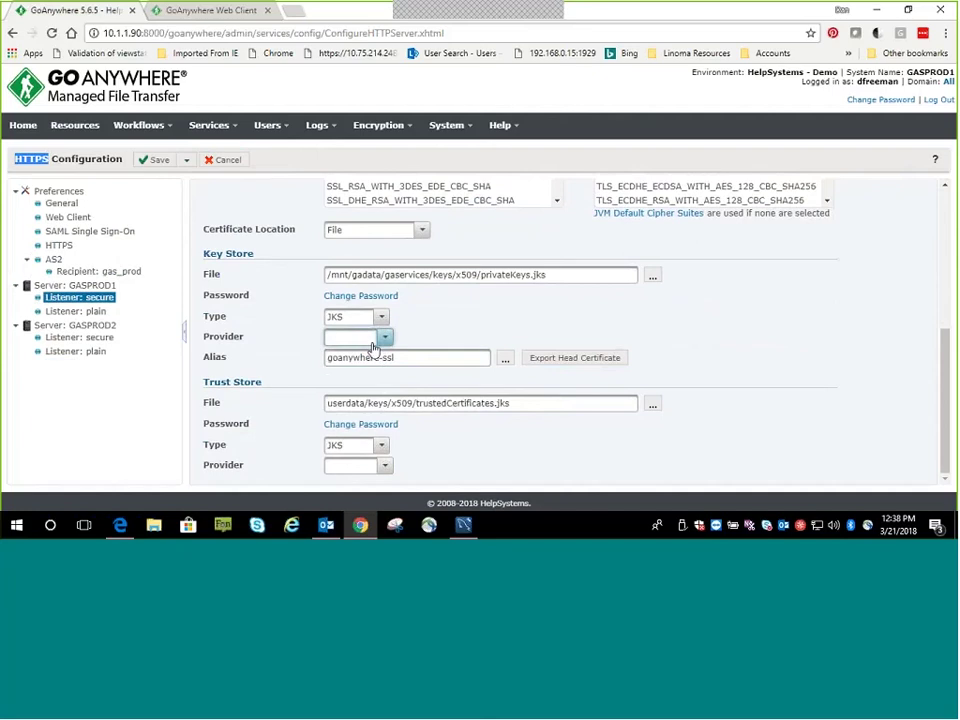
pyautogui.click(412, 131)
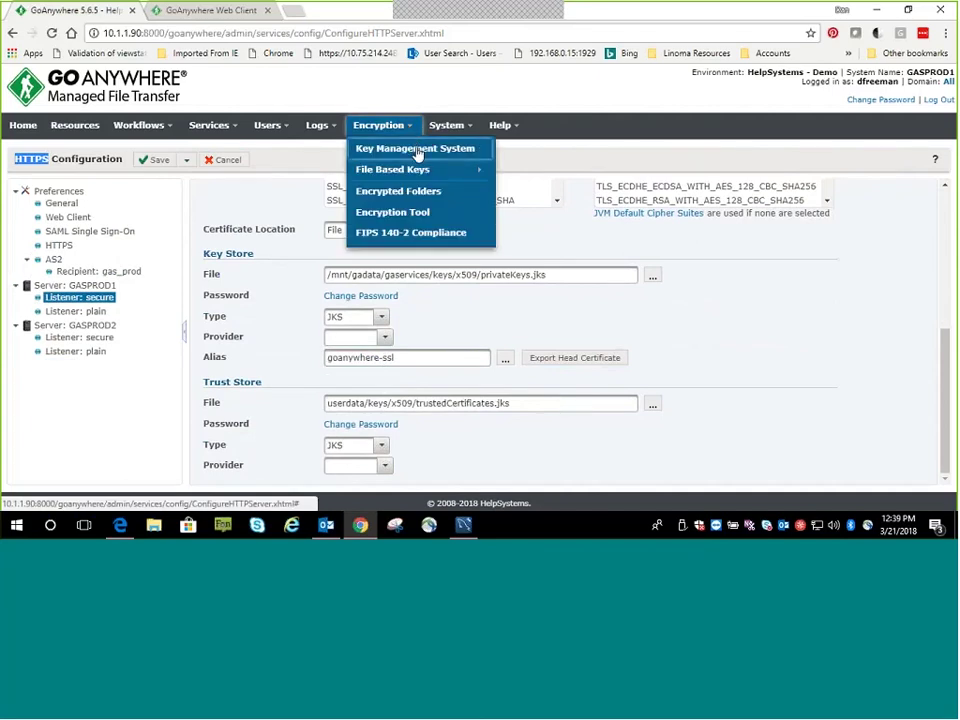
# Open the System key vault's certificates and abandon a PKCS #12 certificate import
pyautogui.click(412, 153)
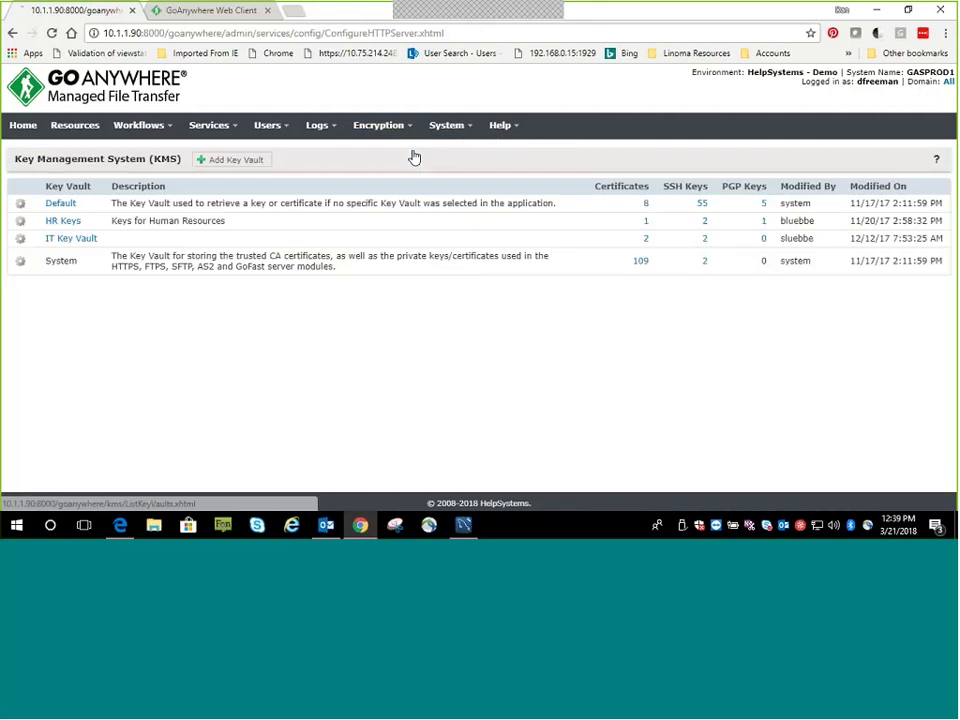
pyautogui.click(24, 262)
pyautogui.click(49, 299)
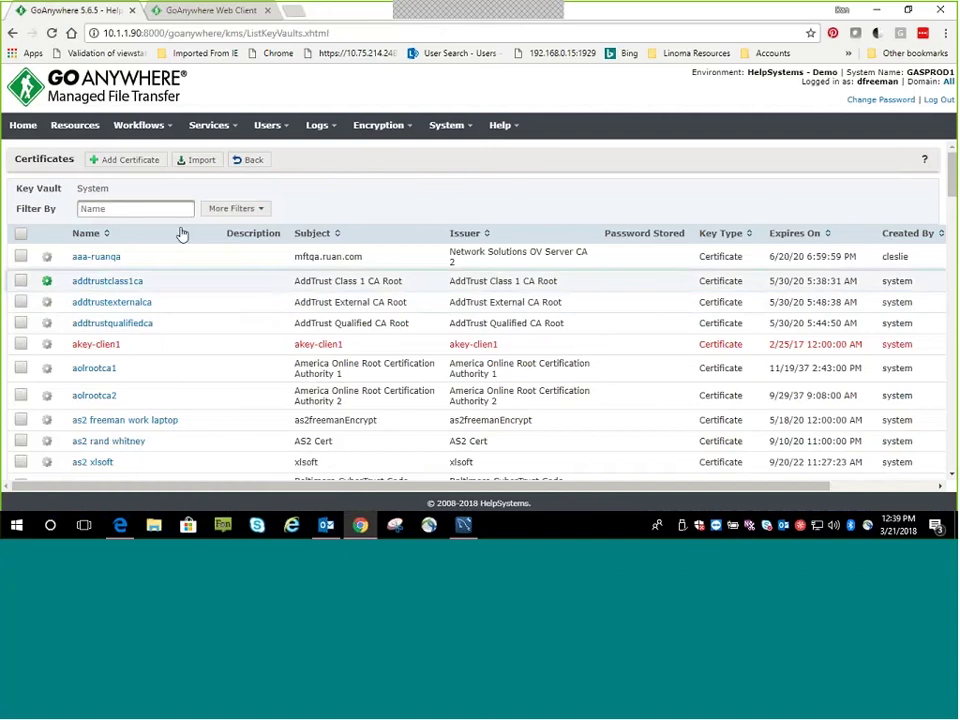
pyautogui.click(198, 160)
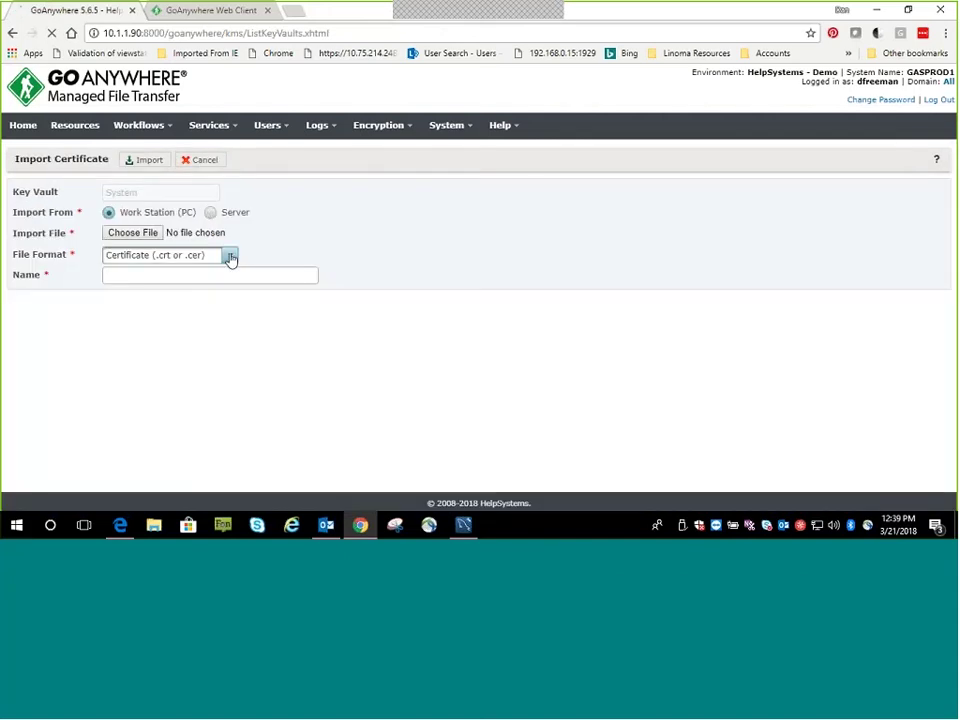
pyautogui.click(229, 256)
pyautogui.click(177, 324)
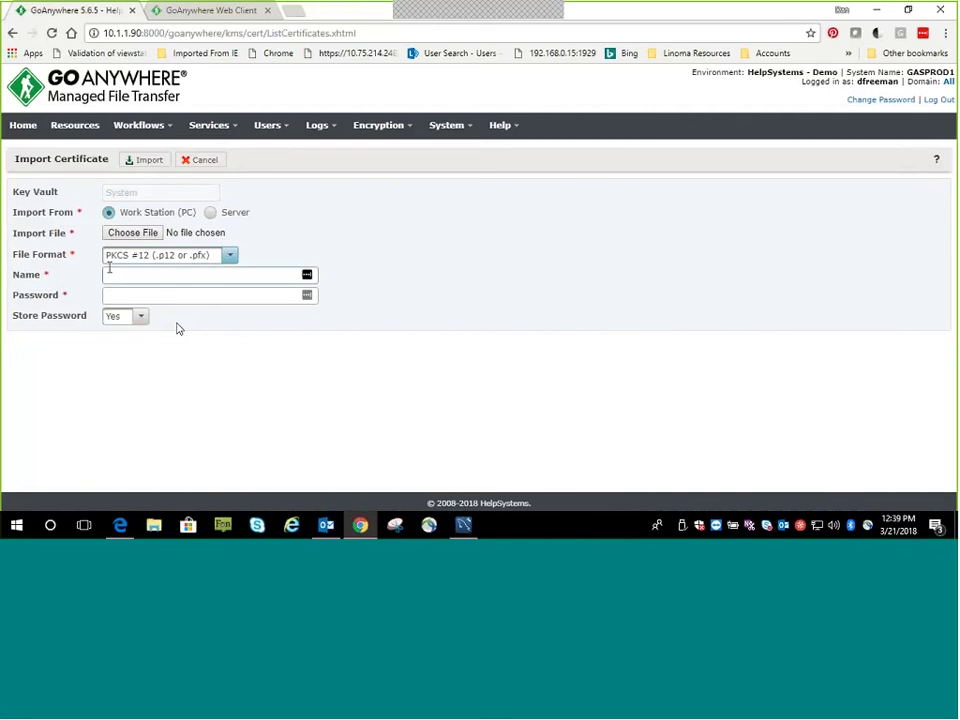
pyautogui.click(195, 162)
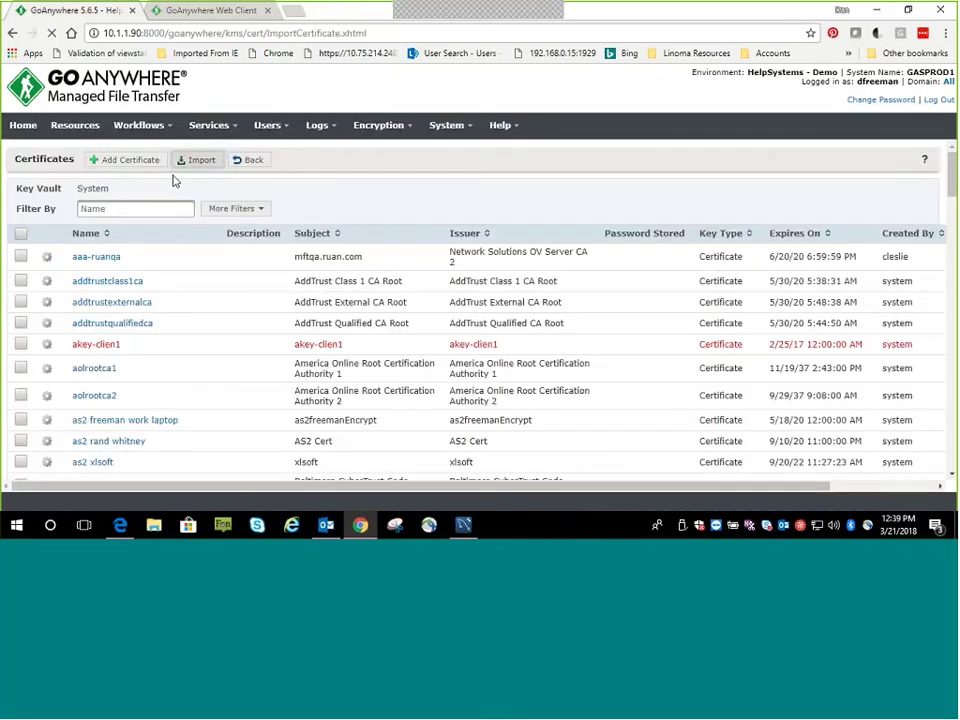
# Abandon a new 2048-bit SHA256withRSA certificate and return to the key vault list
pyautogui.click(129, 161)
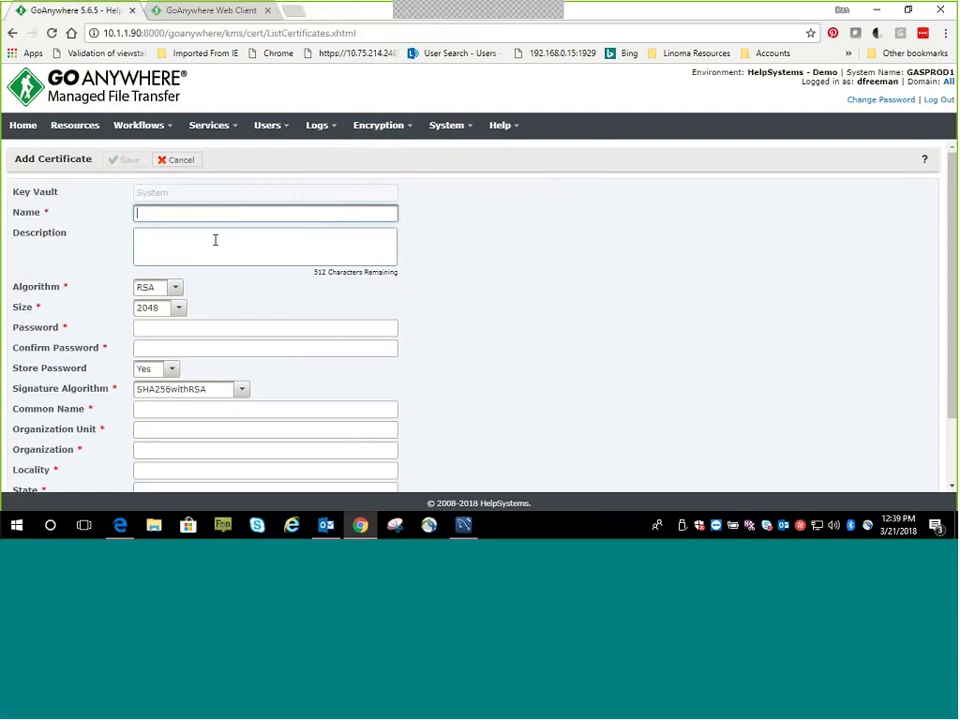
pyautogui.click(179, 308)
pyautogui.click(304, 313)
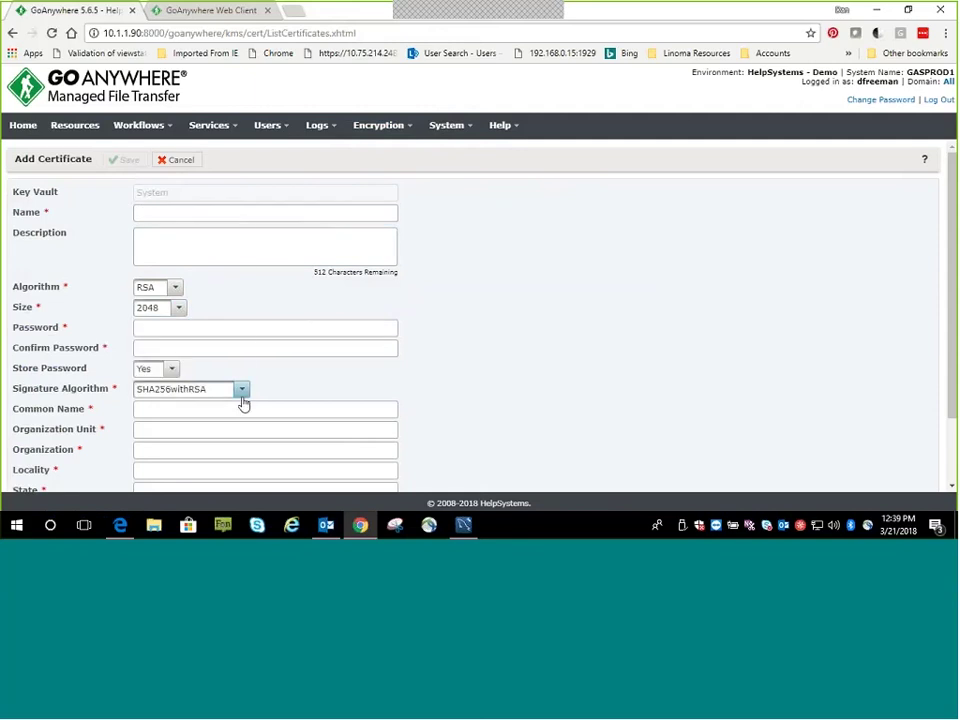
pyautogui.click(243, 391)
pyautogui.click(489, 383)
pyautogui.click(178, 162)
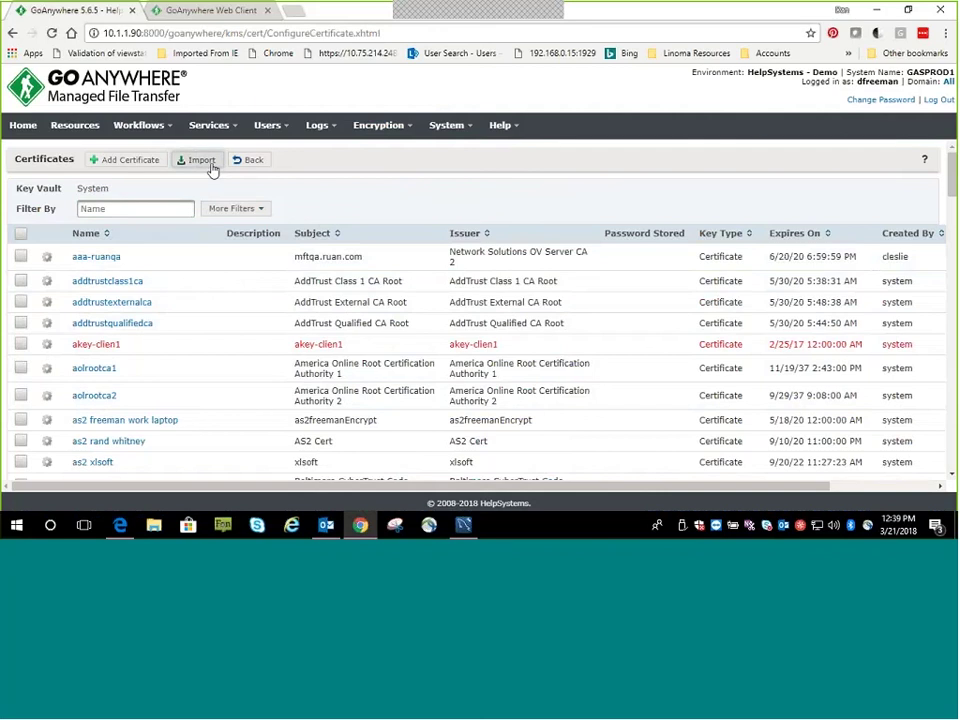
pyautogui.click(244, 166)
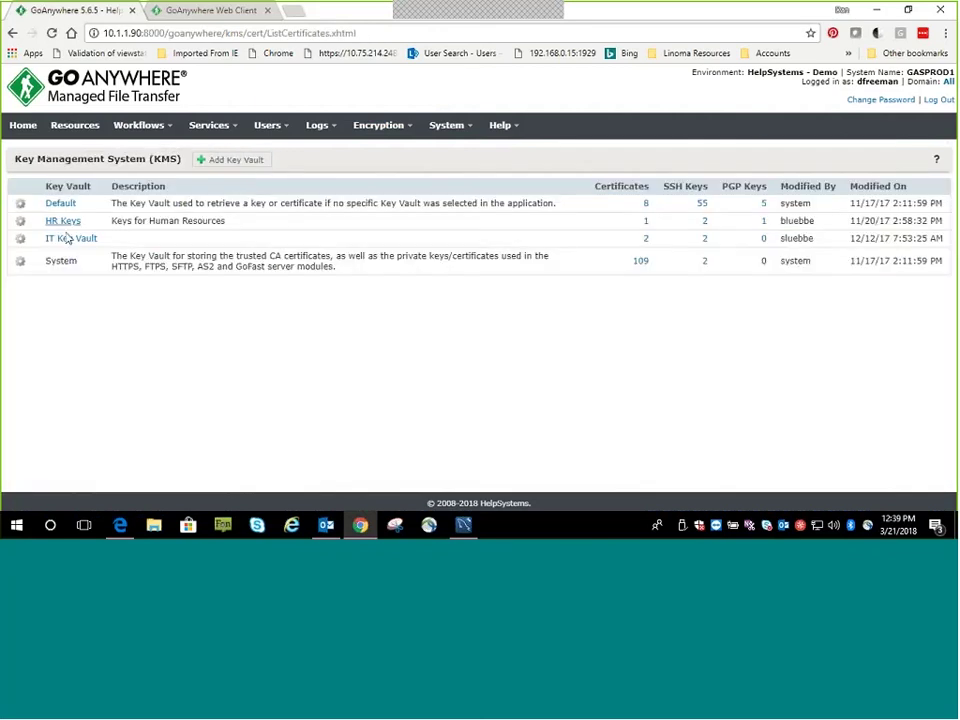
pyautogui.click(31, 267)
pyautogui.click(55, 330)
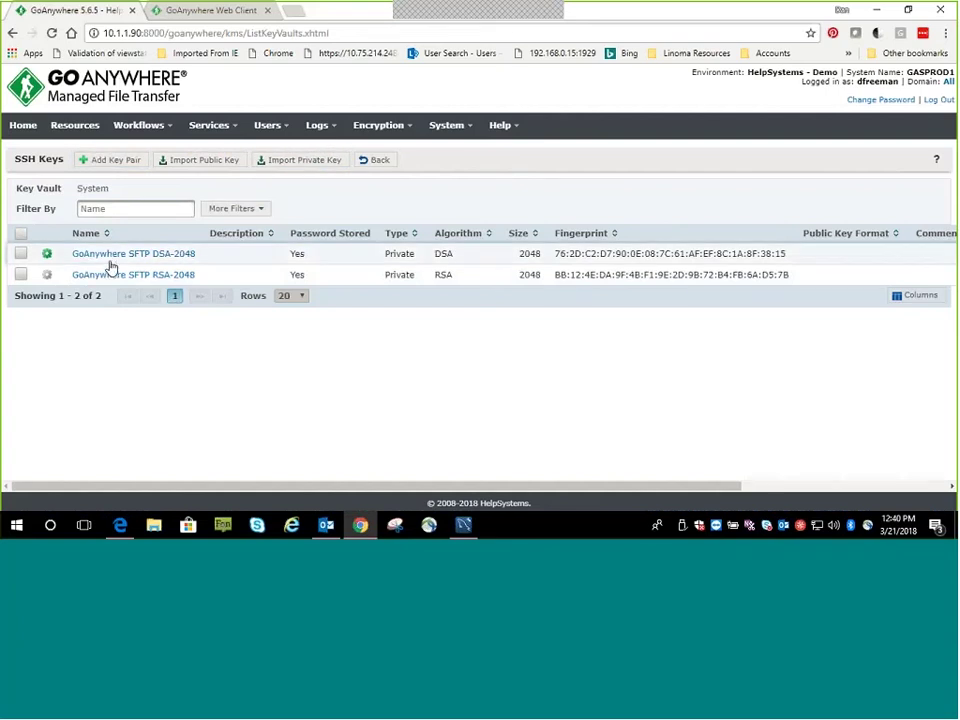
pyautogui.click(379, 164)
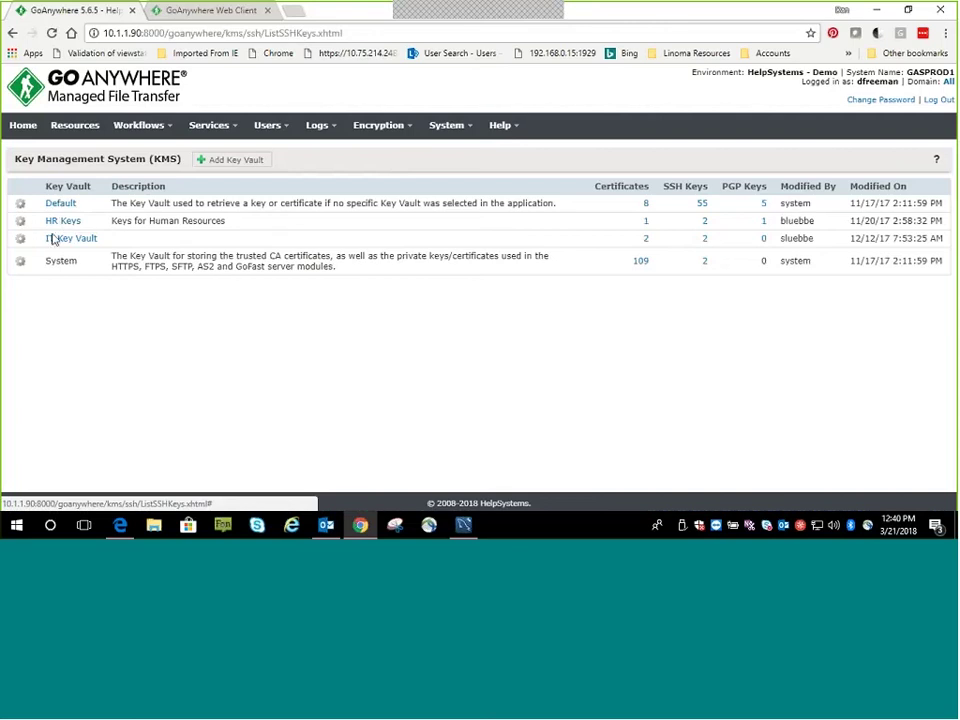
pyautogui.click(30, 205)
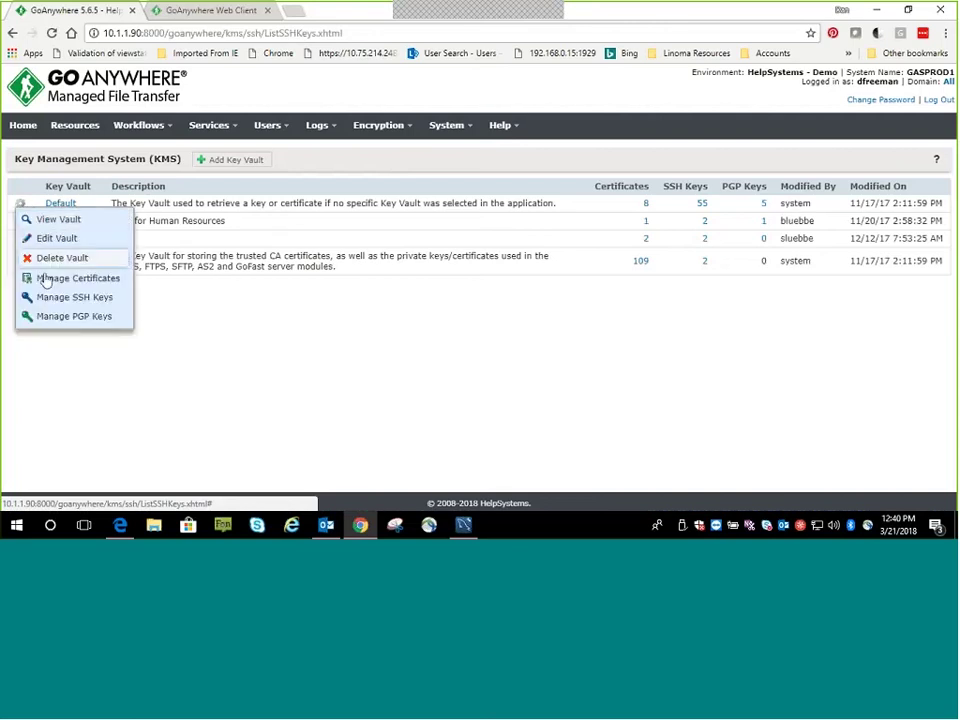
pyautogui.click(60, 316)
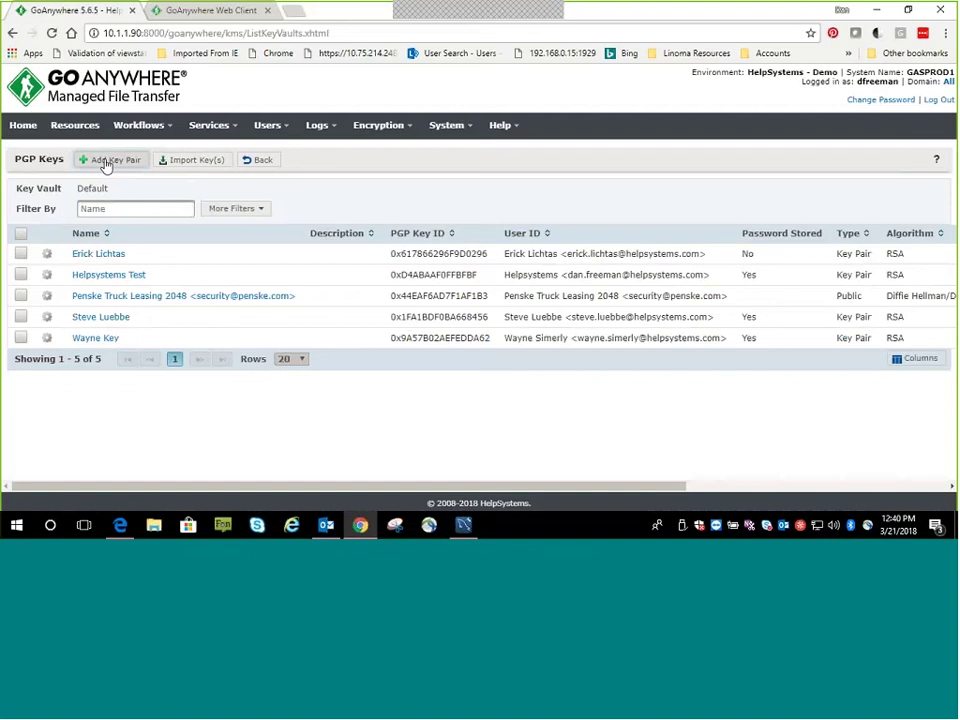
pyautogui.click(264, 161)
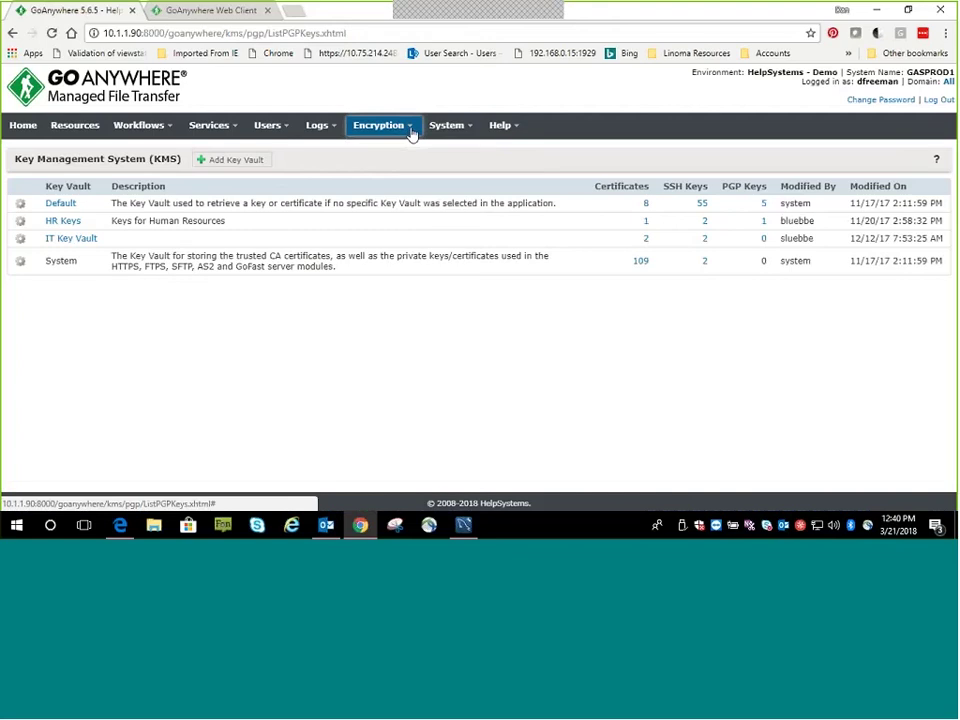
# View the six encrypted folders, then switch to the GoAnywhere Web Client login tab
pyautogui.click(411, 133)
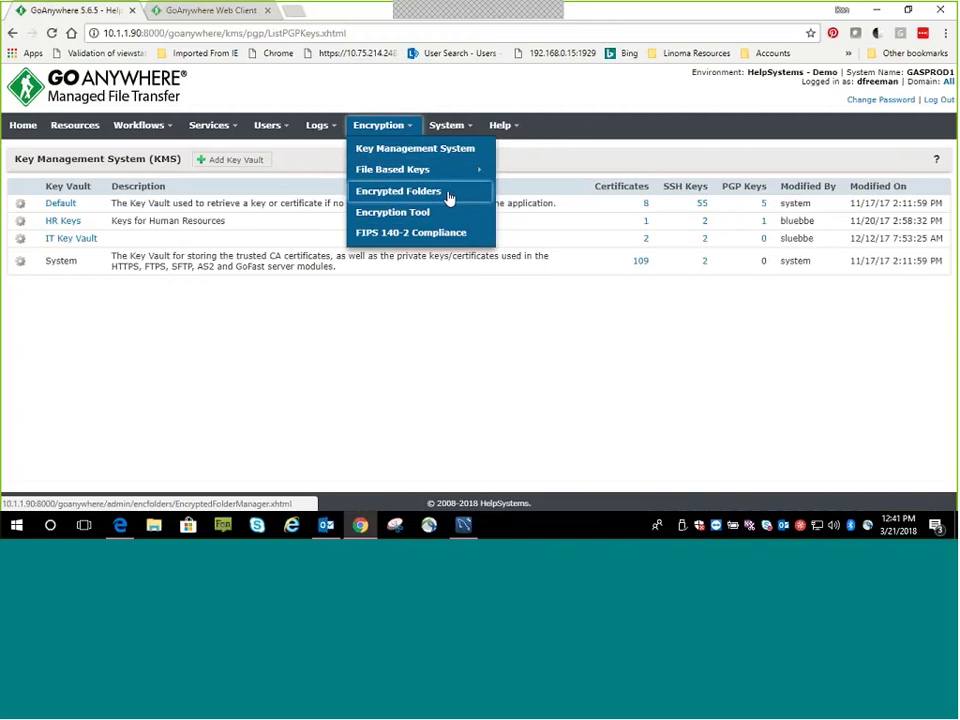
pyautogui.click(446, 196)
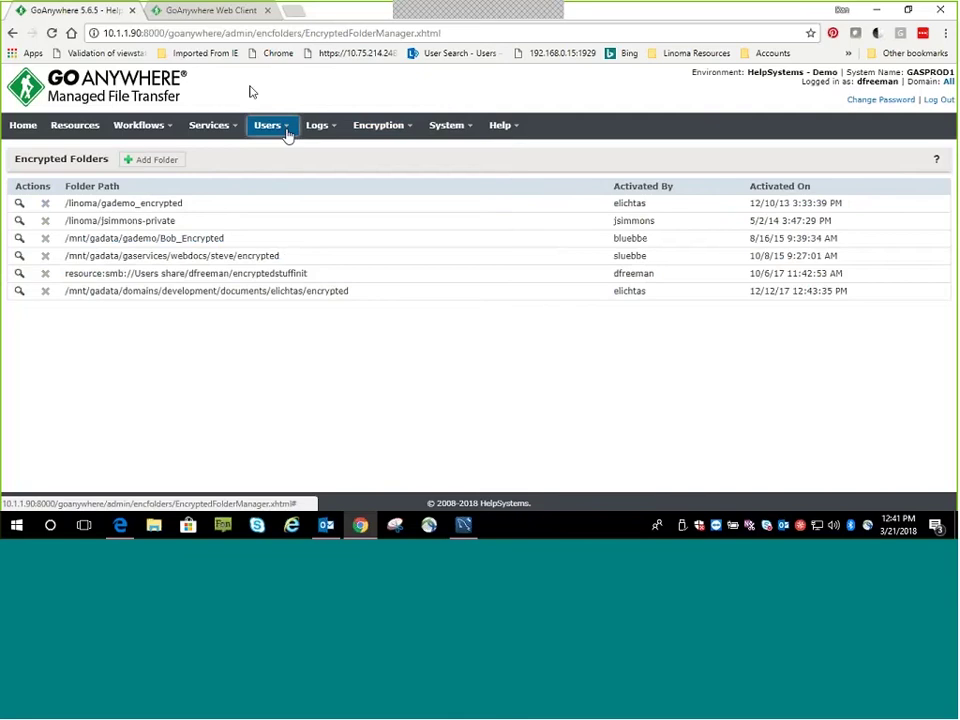
pyautogui.click(216, 11)
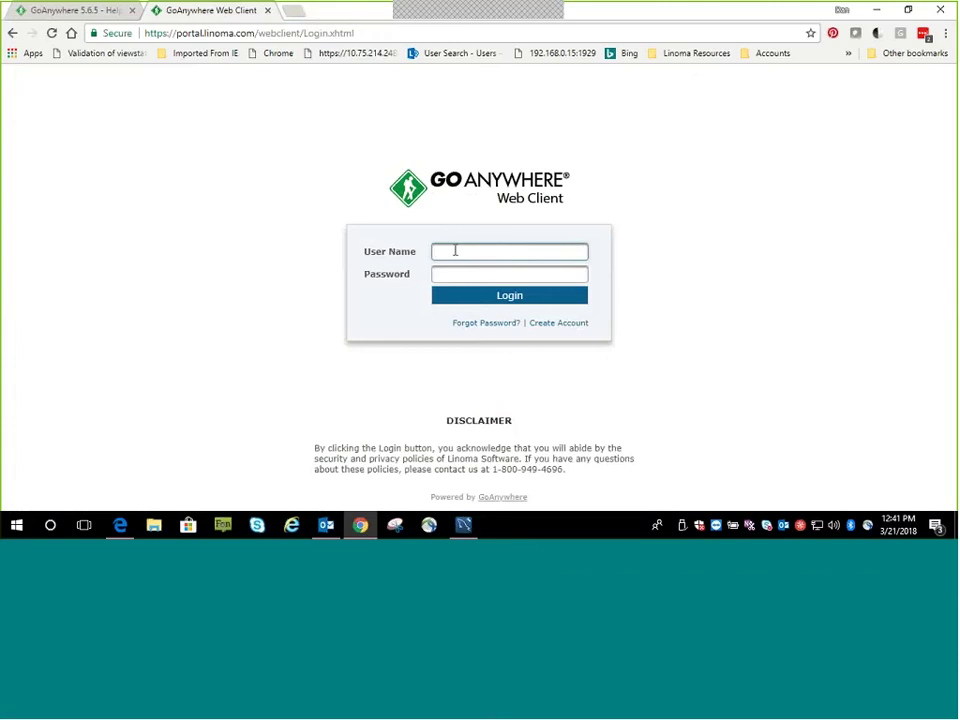
# Log in to the Web Client with the user name and password, retrying after the first attempt
pyautogui.doubleClick(152, 33)
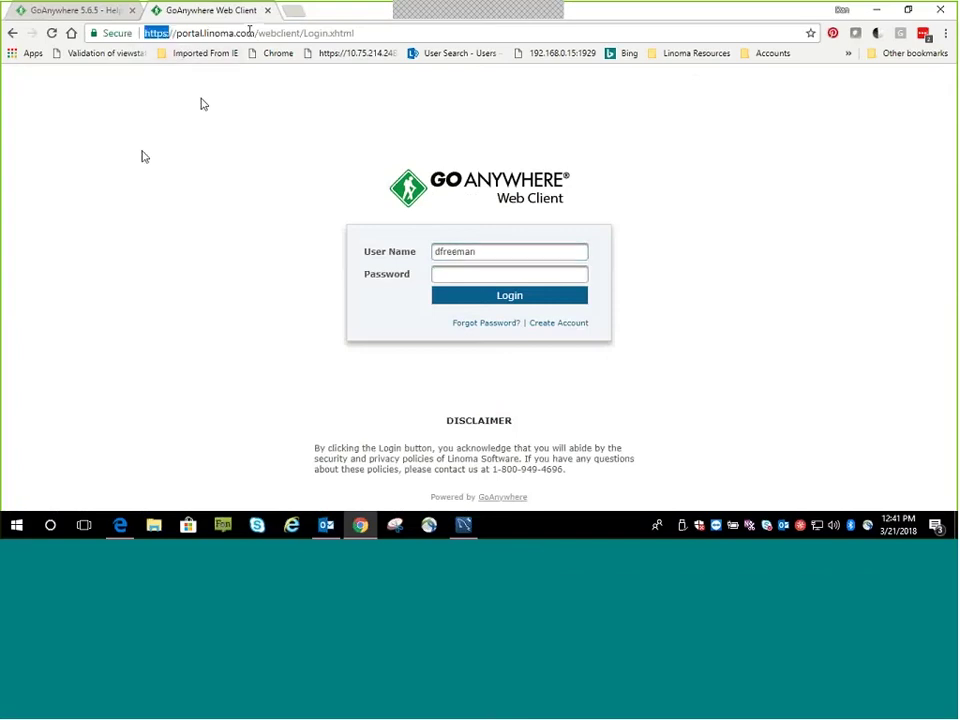
pyautogui.moveTo(177, 33); pyautogui.dragTo(254, 33)
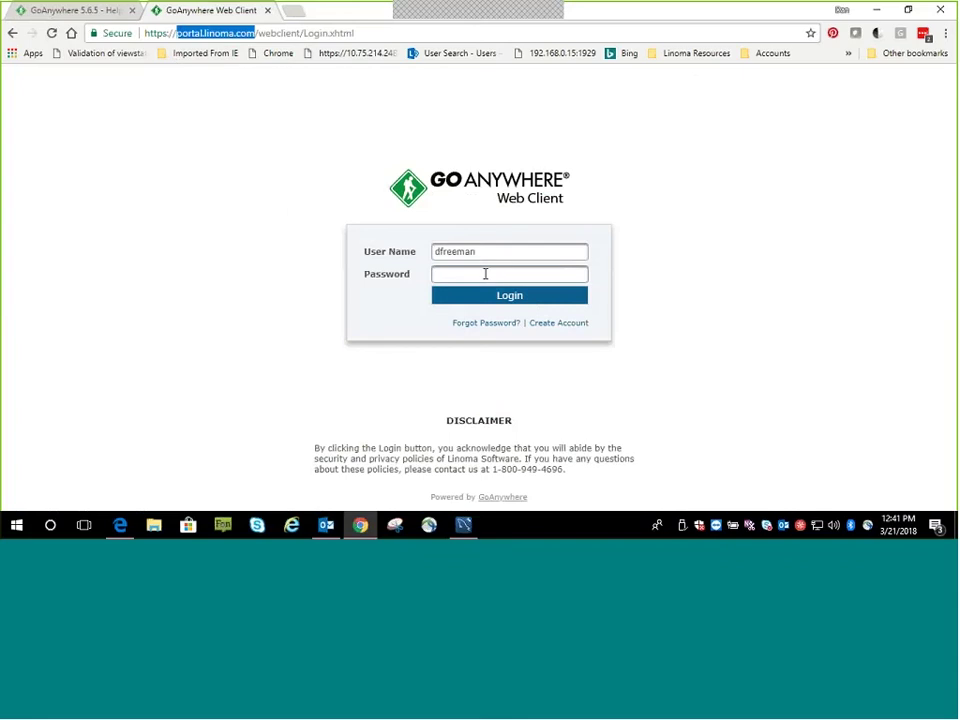
pyautogui.click(615, 262)
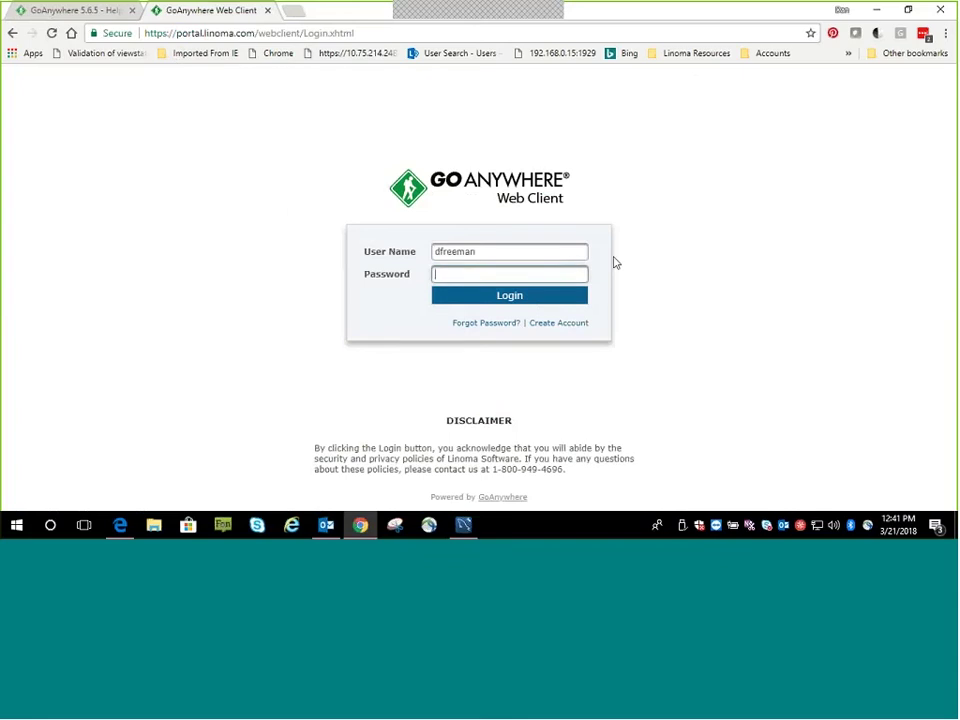
pyautogui.write('••••••••')
pyautogui.press('Return')
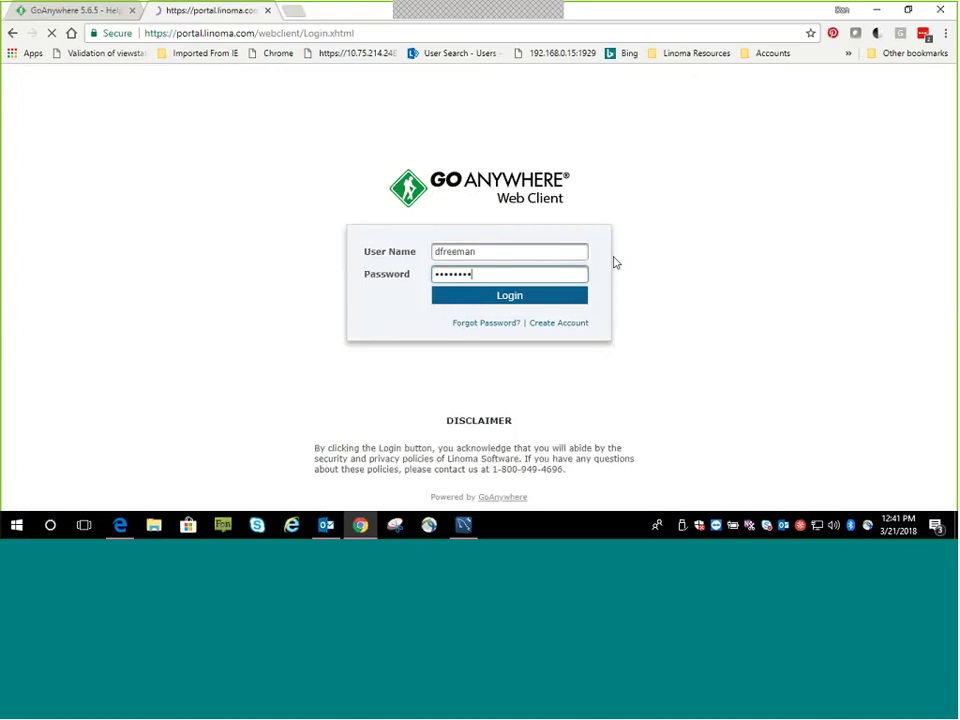
pyautogui.write('df')
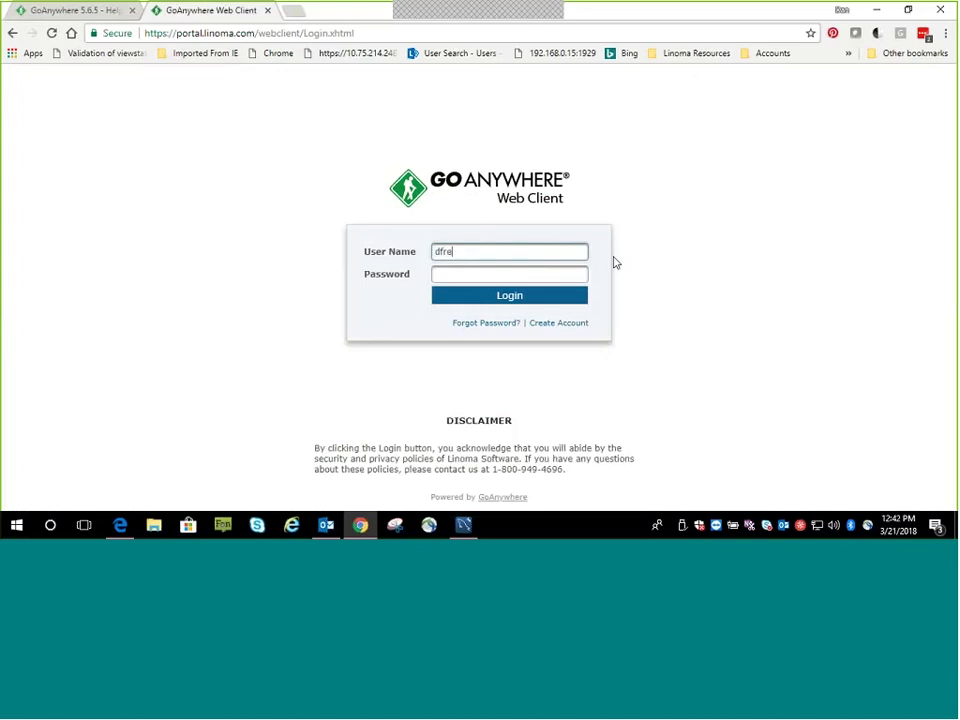
pyautogui.press('Tab')
pyautogui.write('•••')
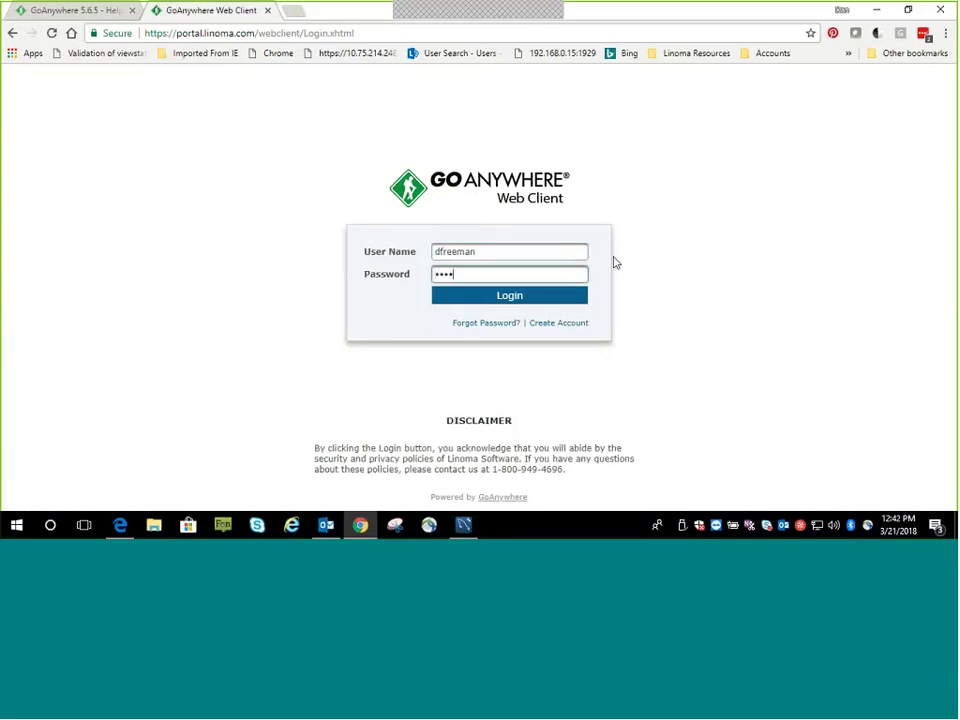
pyautogui.write('••••••••')
pyautogui.press('Return')
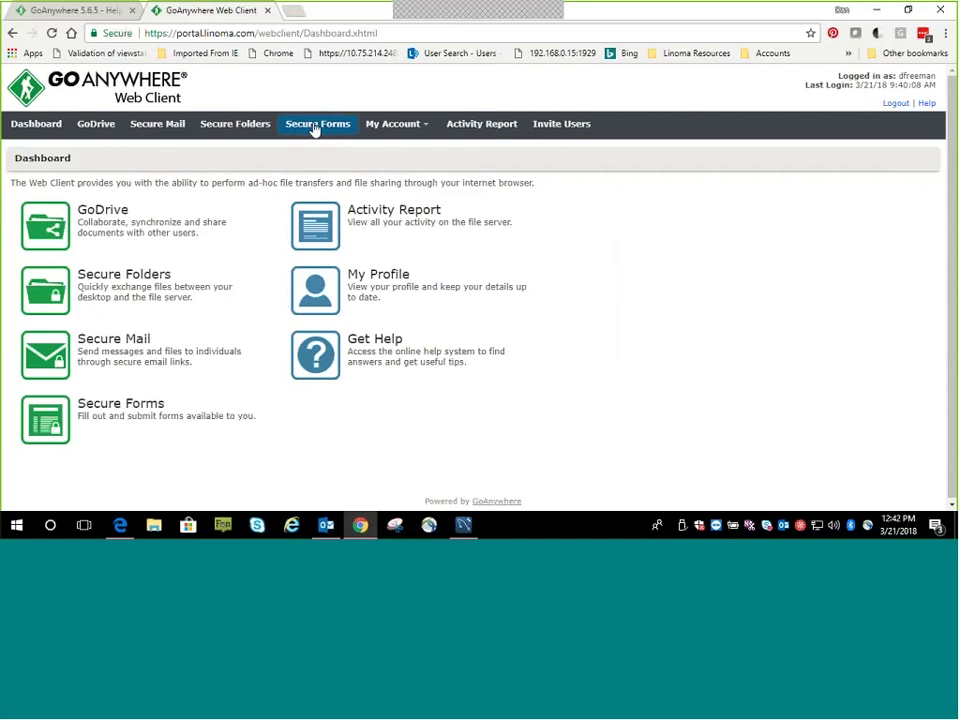
# Open the Consent Form from the Secure Forms list
pyautogui.click(319, 131)
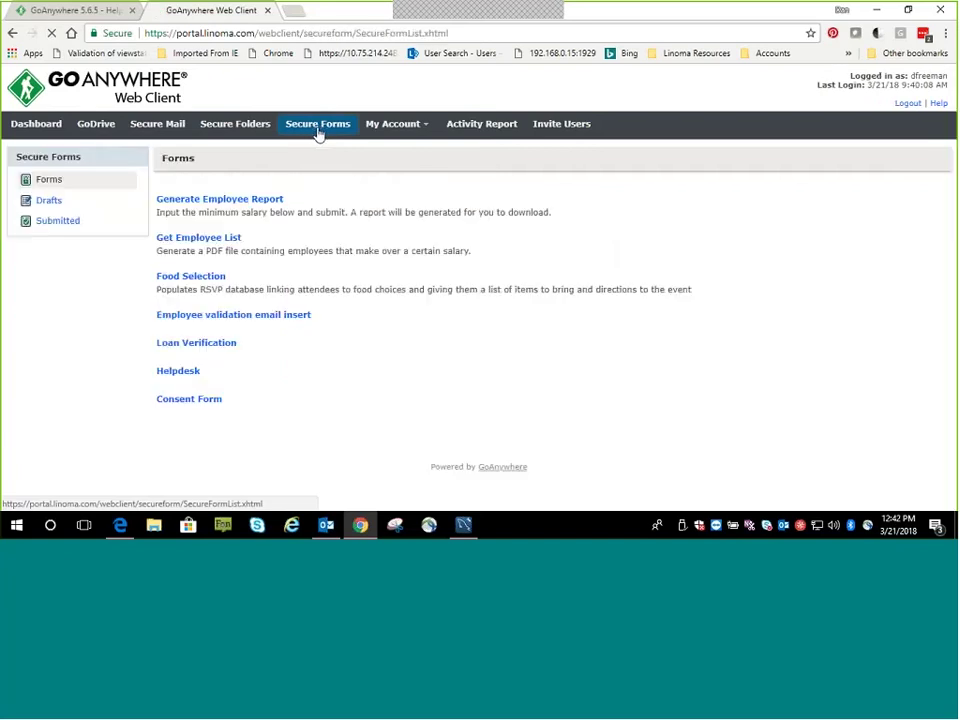
pyautogui.click(184, 403)
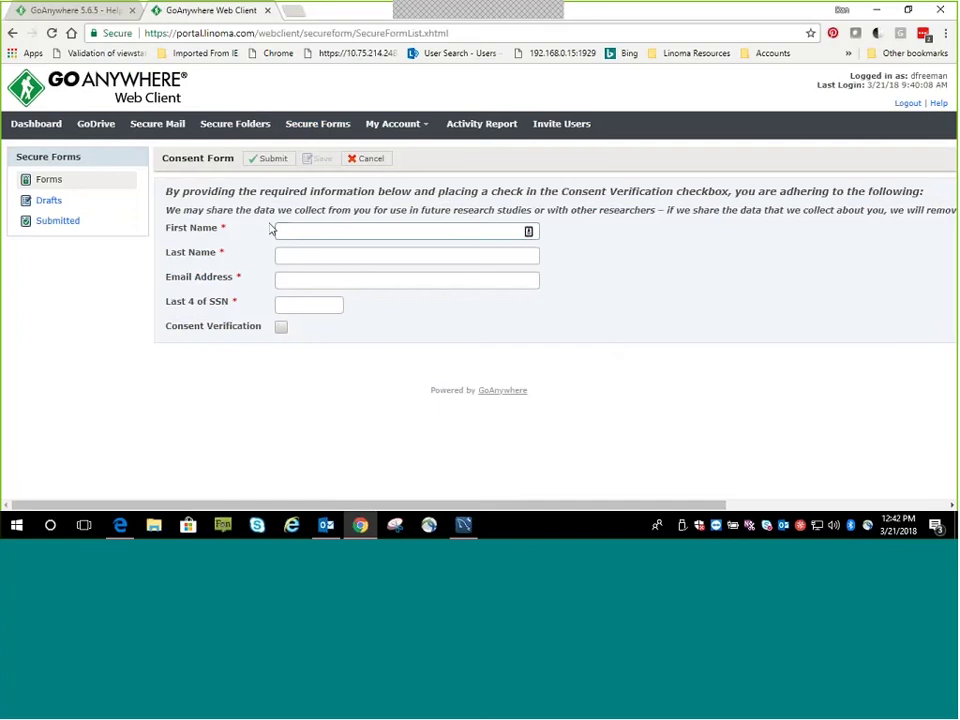
pyautogui.moveTo(167, 190); pyautogui.dragTo(380, 209)
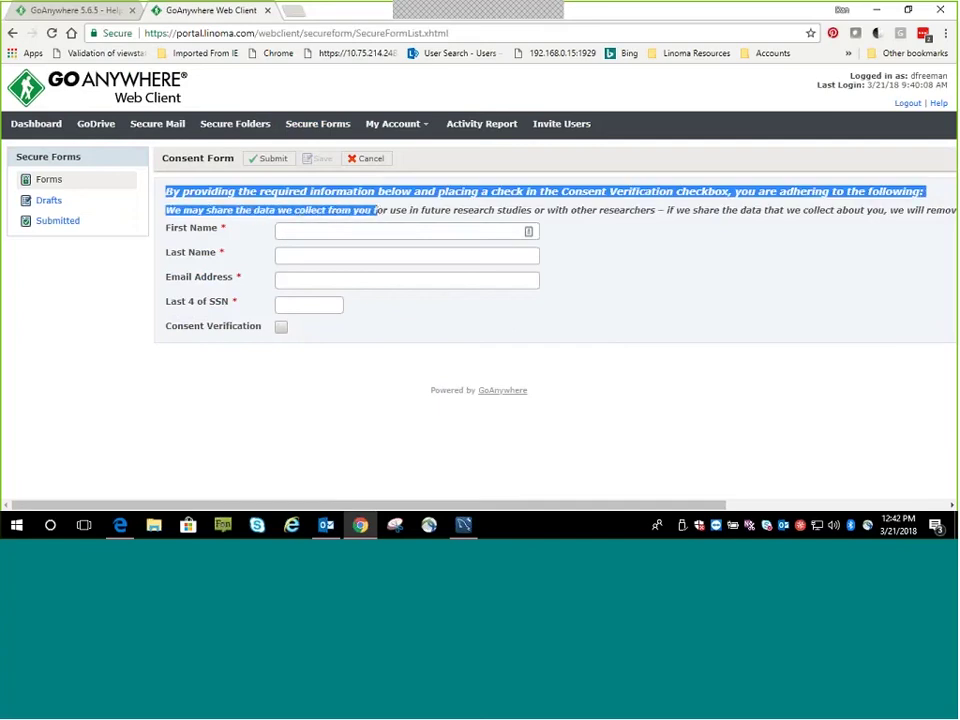
pyautogui.click(397, 205)
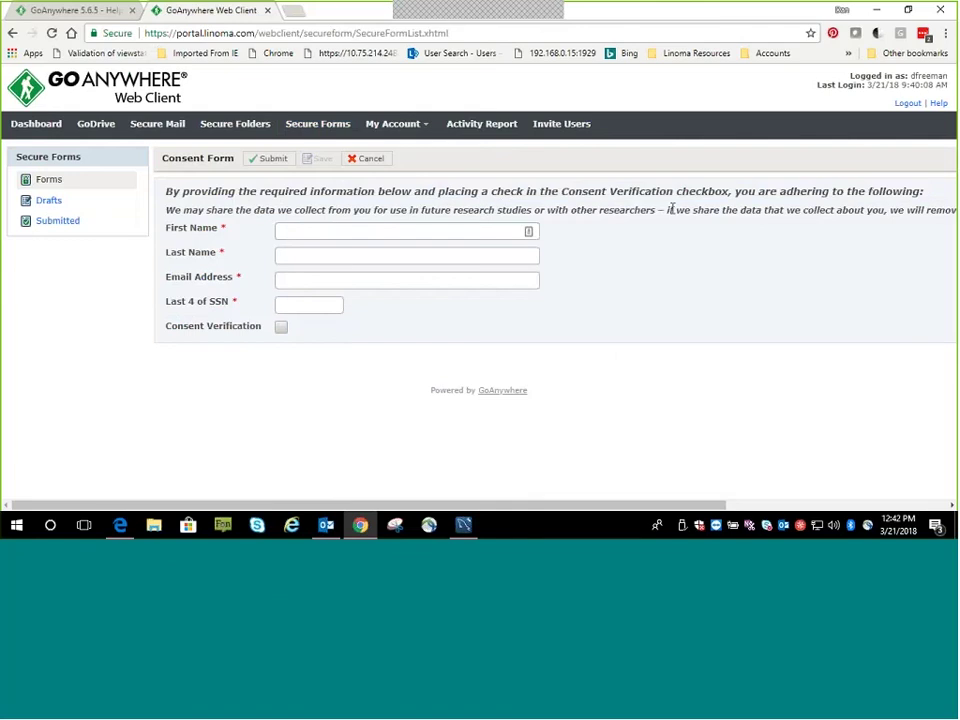
# Fill in the first name, last name, e-mail address and last four SSN digits
pyautogui.click(283, 231)
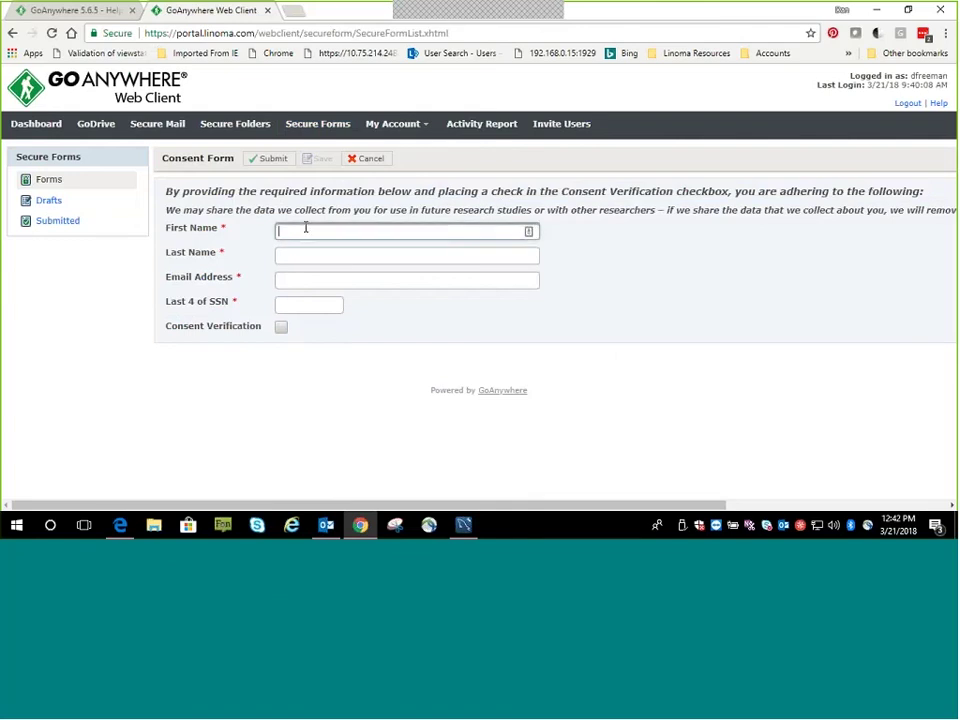
pyautogui.write('Tommy')
pyautogui.press('Tab')
pyautogui.write('Tes')
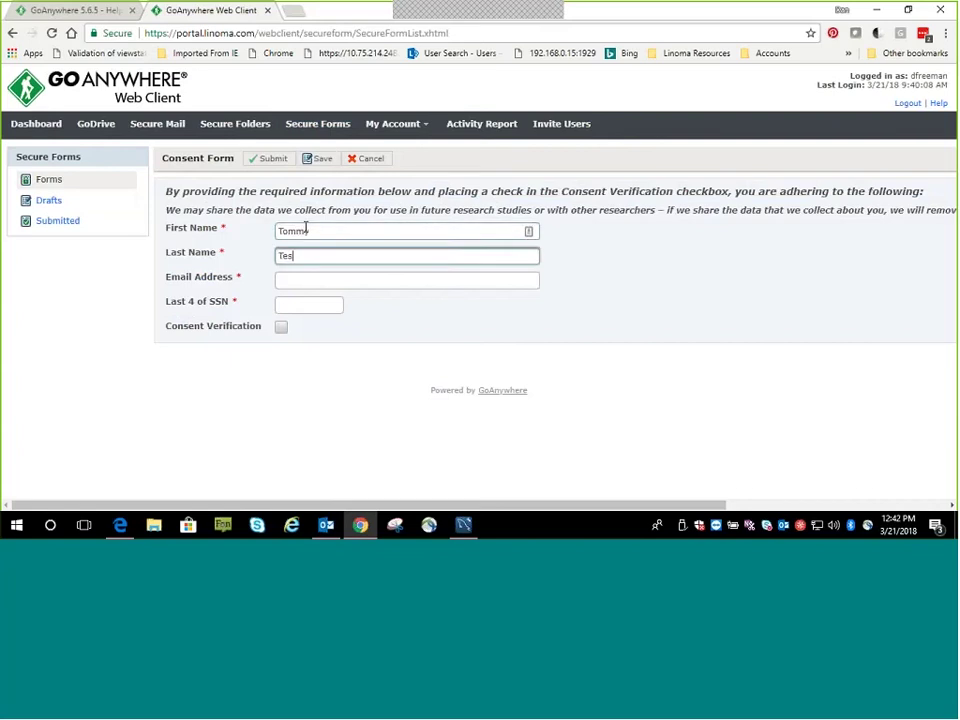
pyautogui.write('t')
pyautogui.press('Tab')
pyautogui.write('tommm')
pyautogui.press('BackSpace')
pyautogui.write('y.')
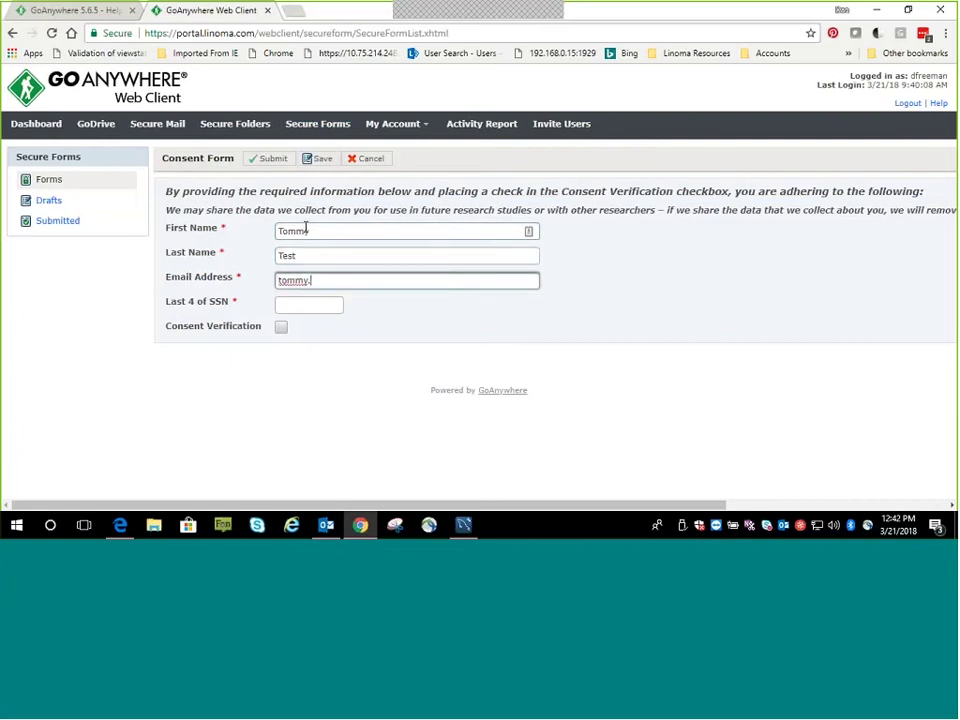
pyautogui.press('Tab')
pyautogui.write('4')
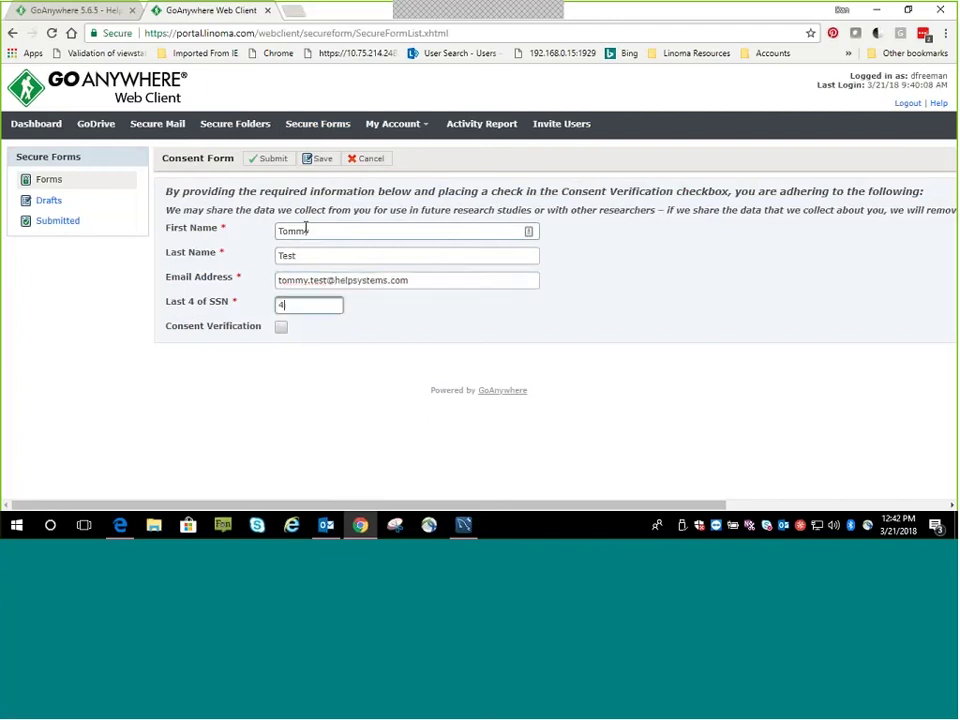
pyautogui.write('567')
# Tick Consent Verification and submit the Consent Form successfully
pyautogui.click(269, 163)
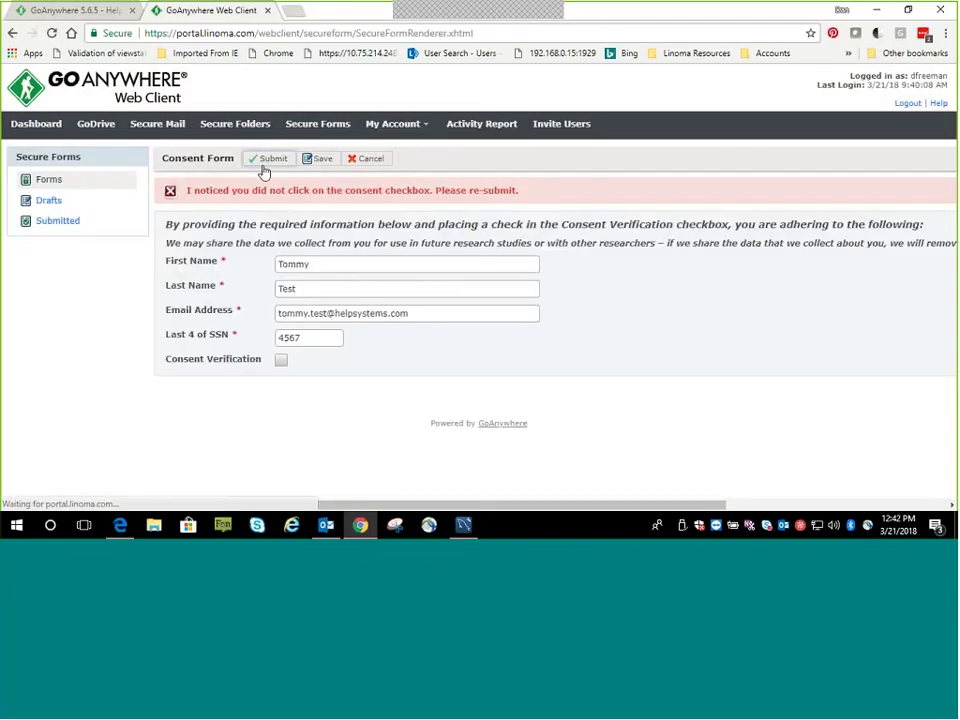
pyautogui.click(281, 361)
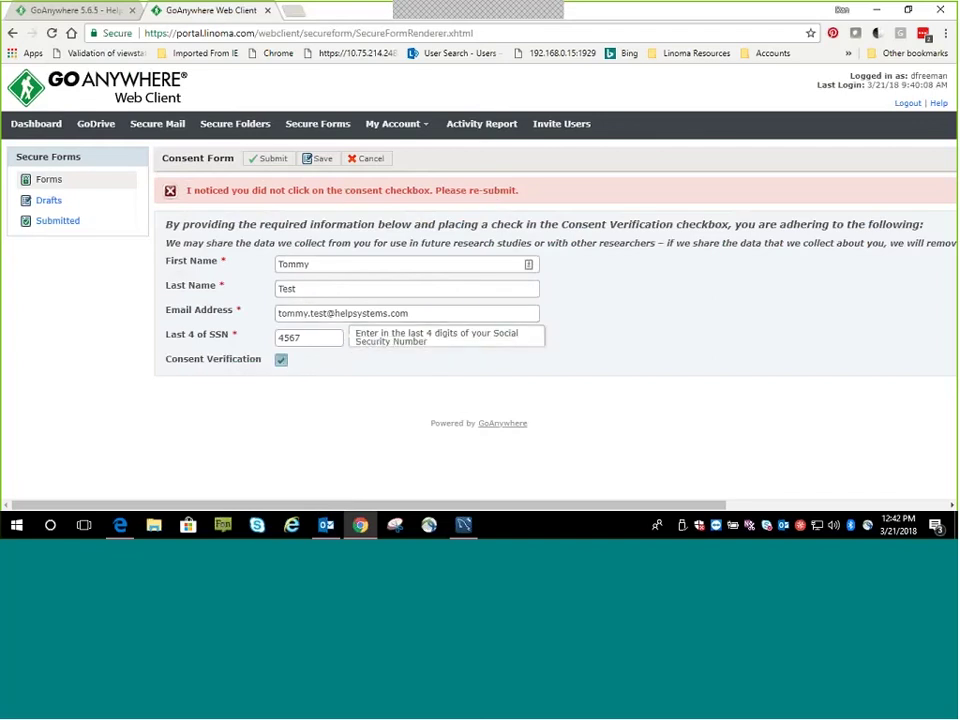
pyautogui.click(268, 161)
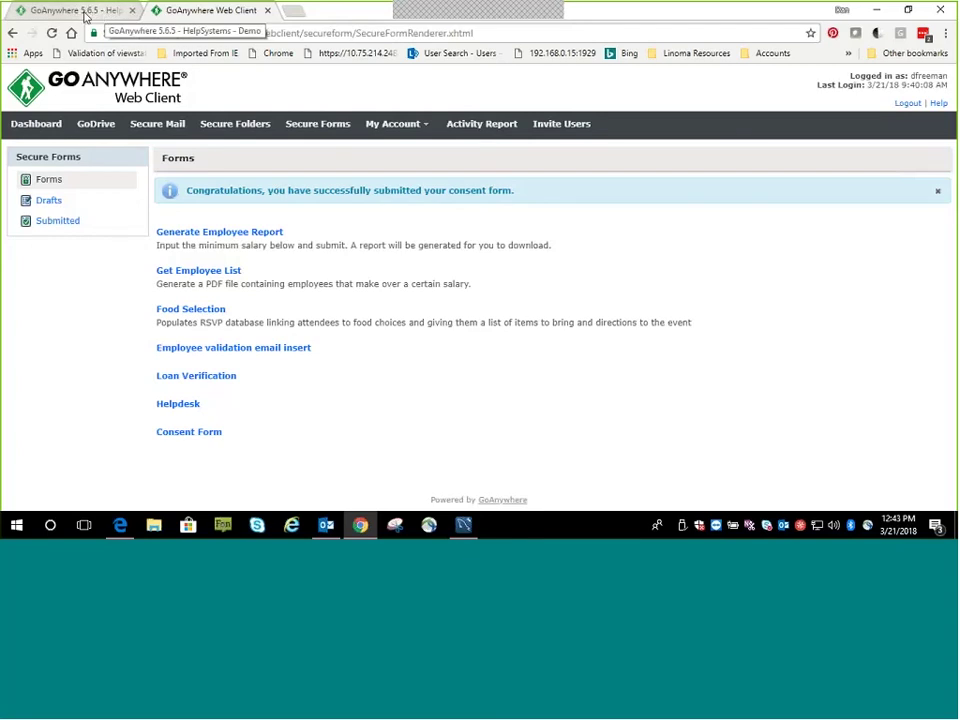
pyautogui.click(84, 14)
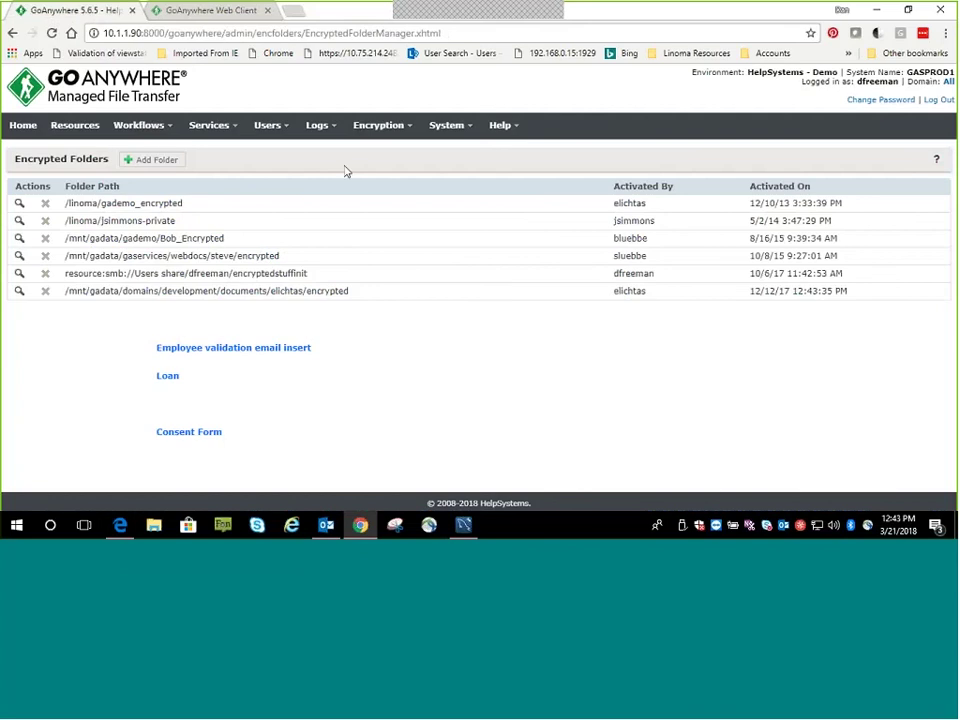
# Open the newest Consent Form job's log from Completed Jobs and highlight its submitted form variables
pyautogui.click(172, 130)
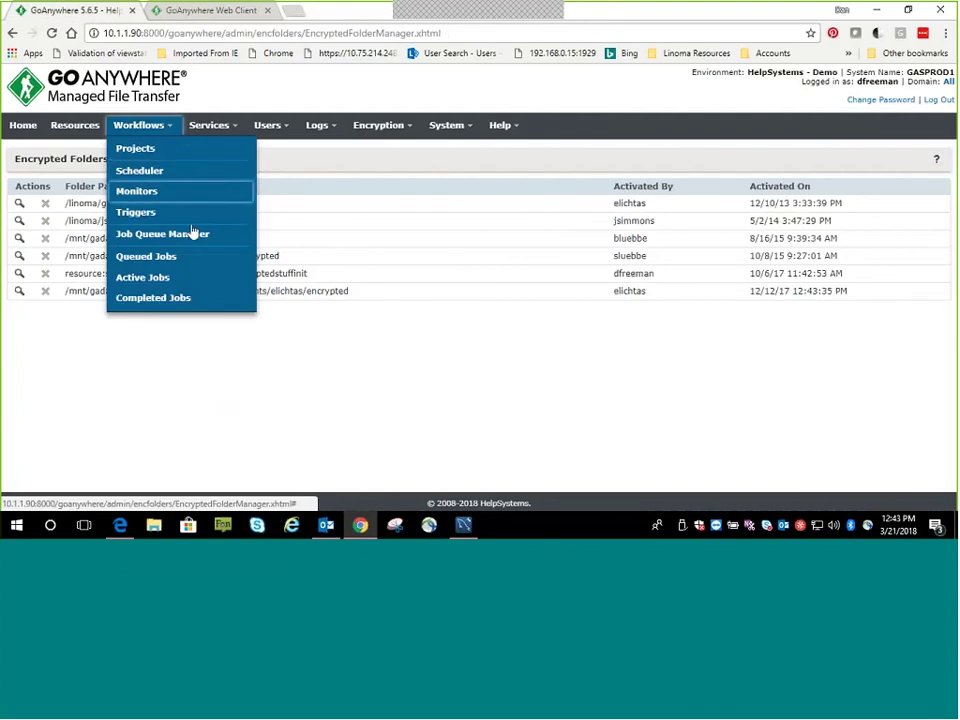
pyautogui.click(153, 298)
pyautogui.scroll(-4, 277, 299)
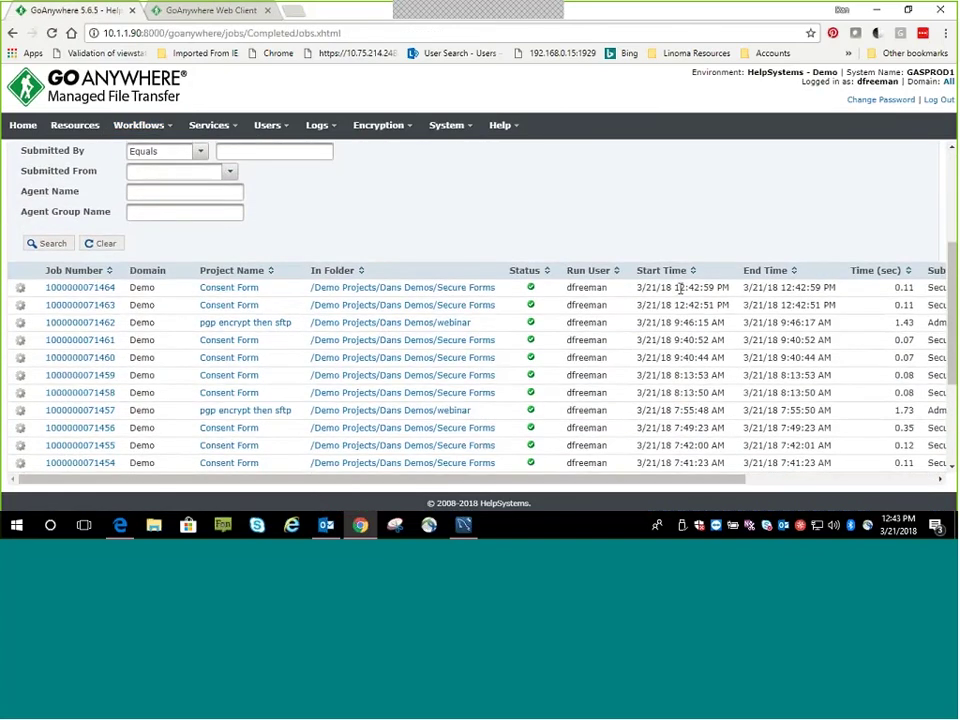
pyautogui.click(81, 288)
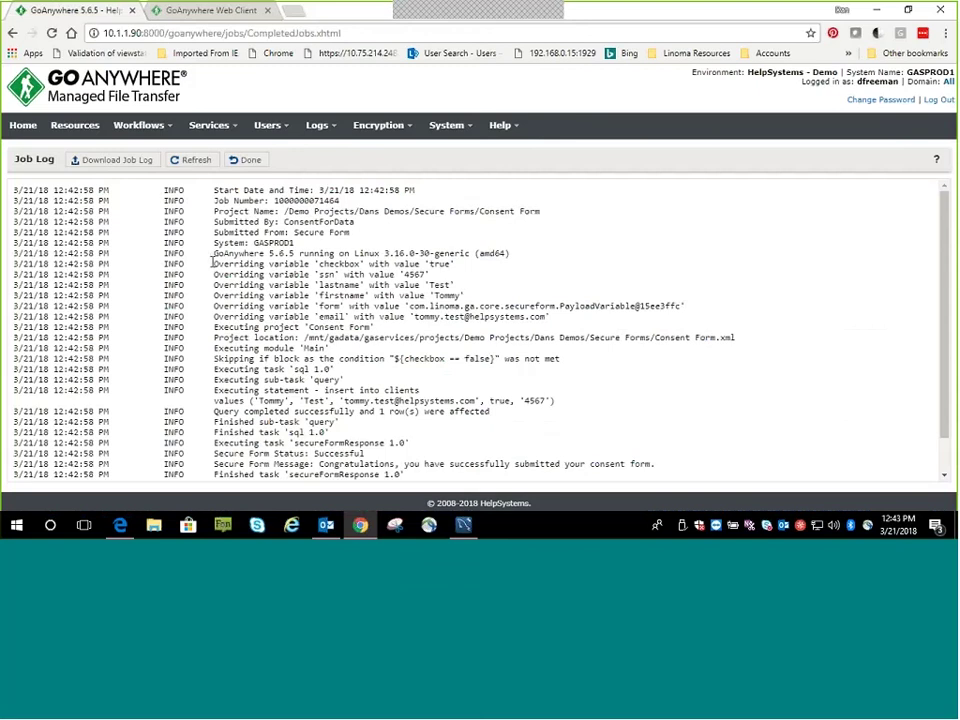
pyautogui.moveTo(212, 264); pyautogui.dragTo(476, 308)
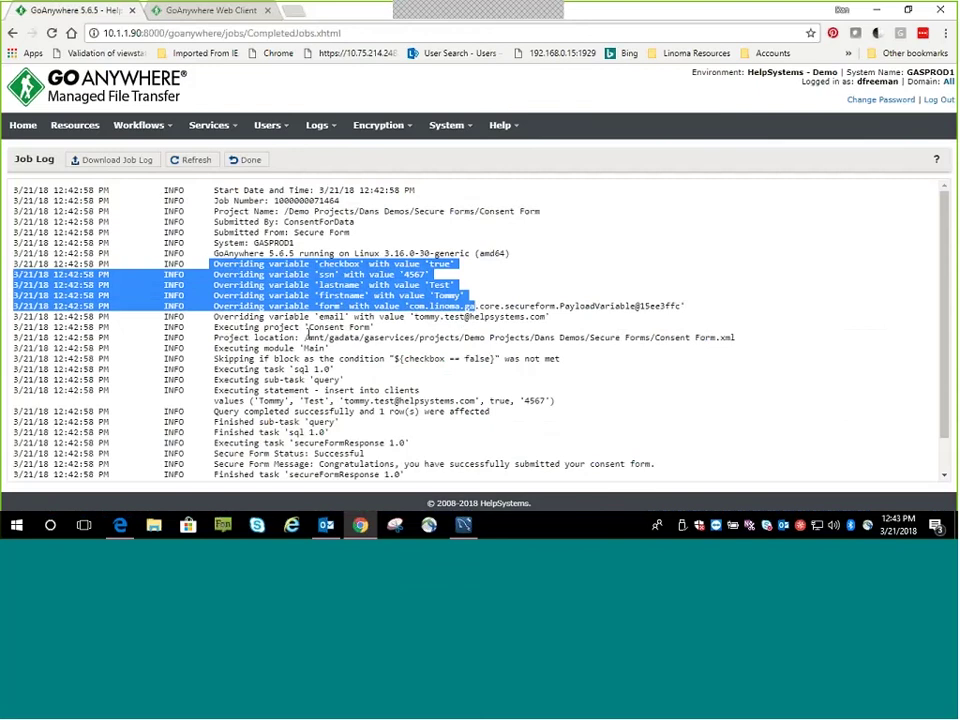
pyautogui.moveTo(307, 327); pyautogui.dragTo(370, 328)
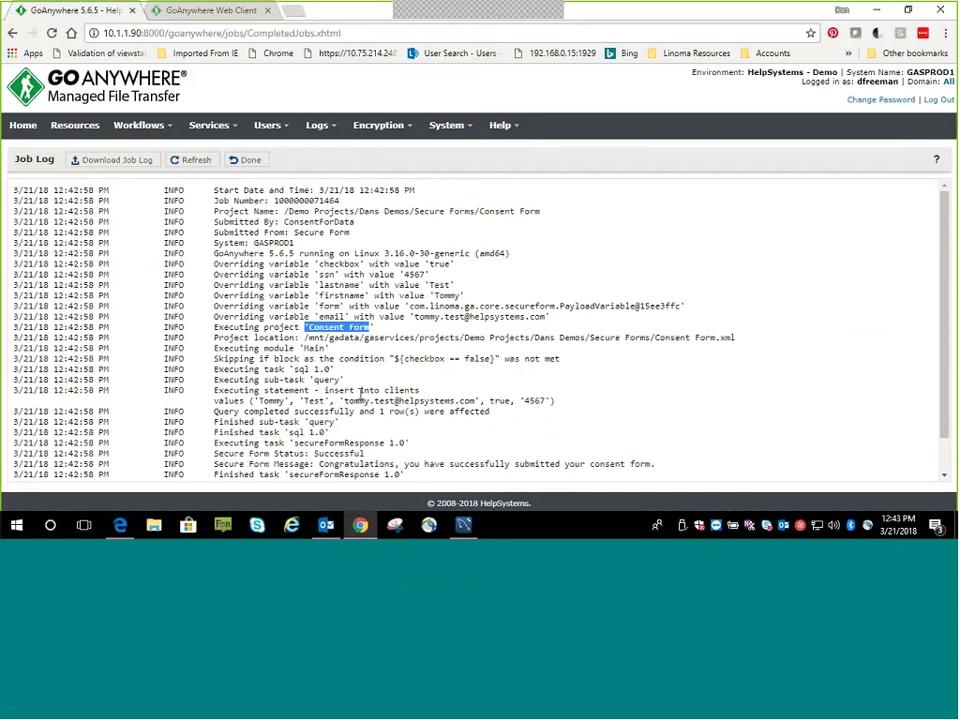
pyautogui.scroll(-1, 225, 380)
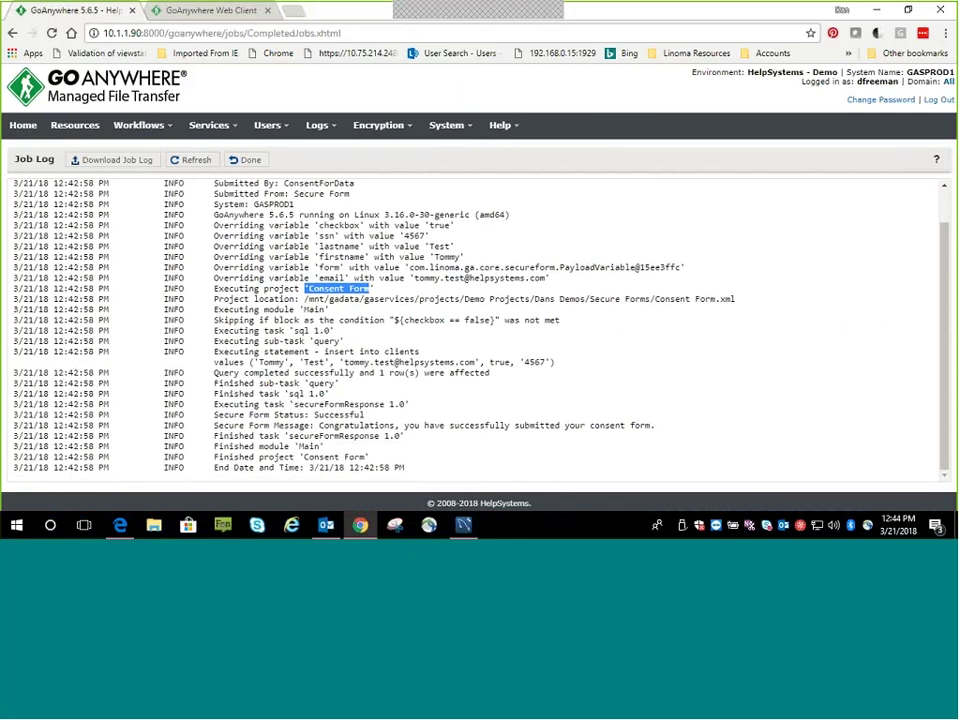
pyautogui.click(325, 527)
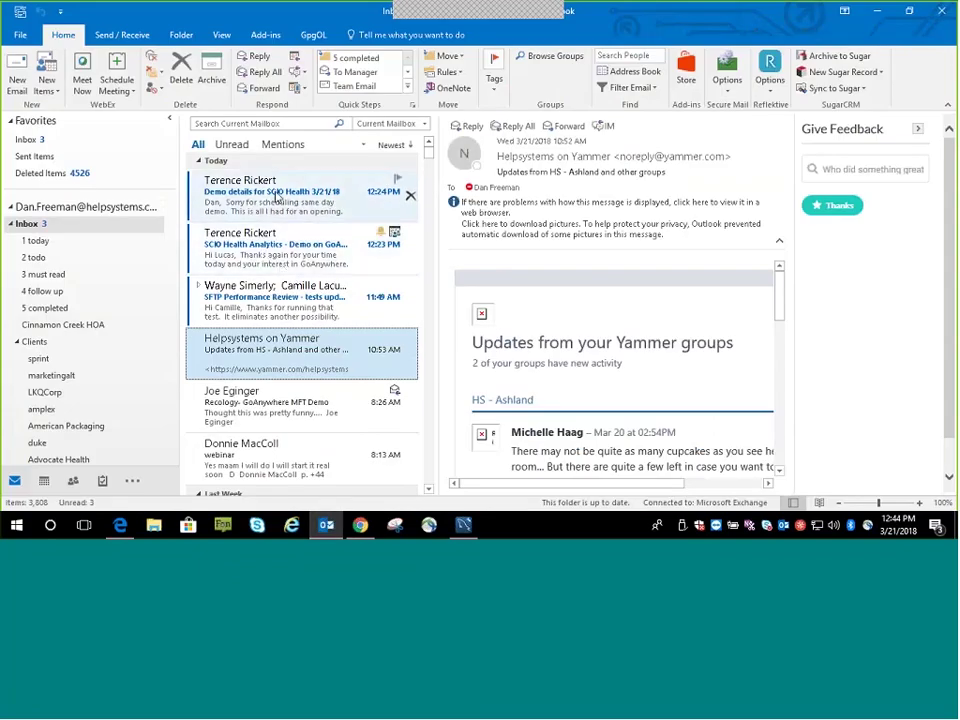
pyautogui.click(30, 223)
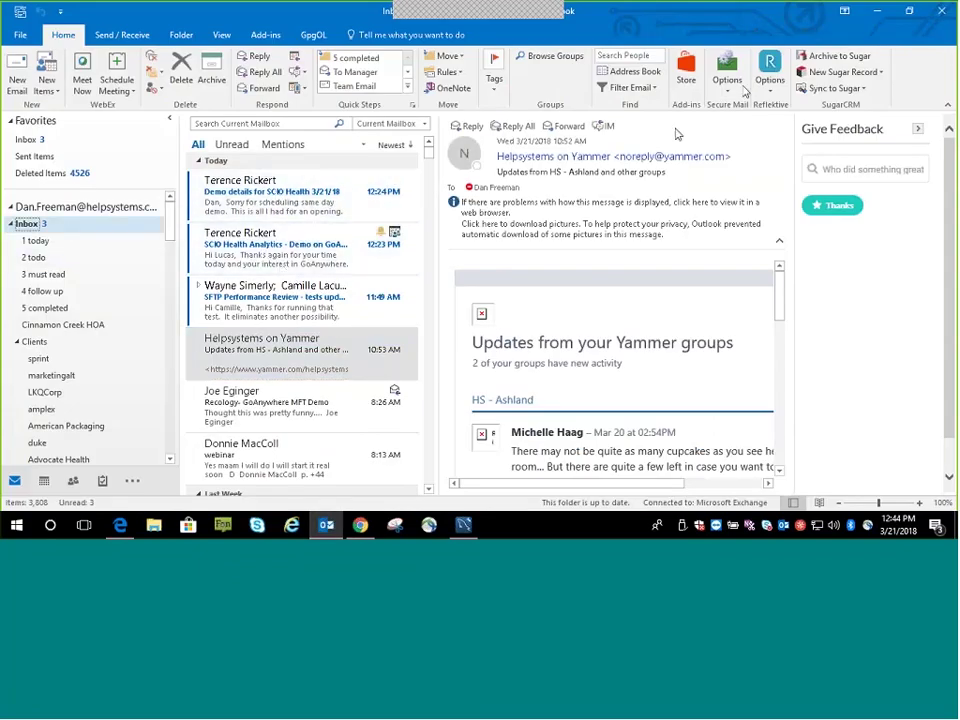
pyautogui.hotkey('alt', 'Tab')
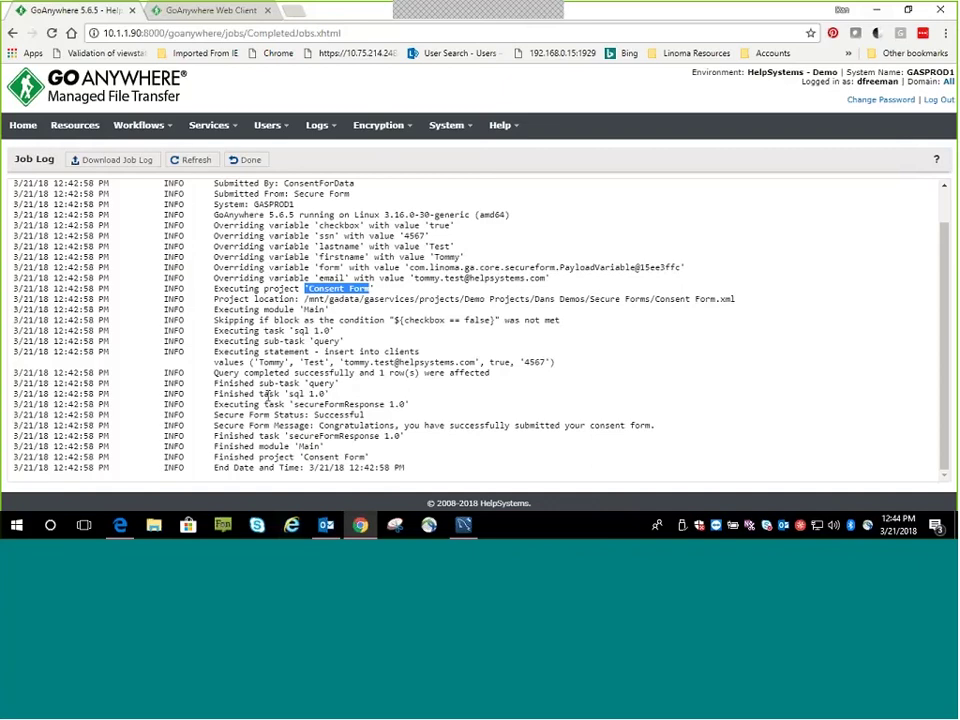
# Open the Consent Form project in the Project Designer from the completed jobs list
pyautogui.click(250, 162)
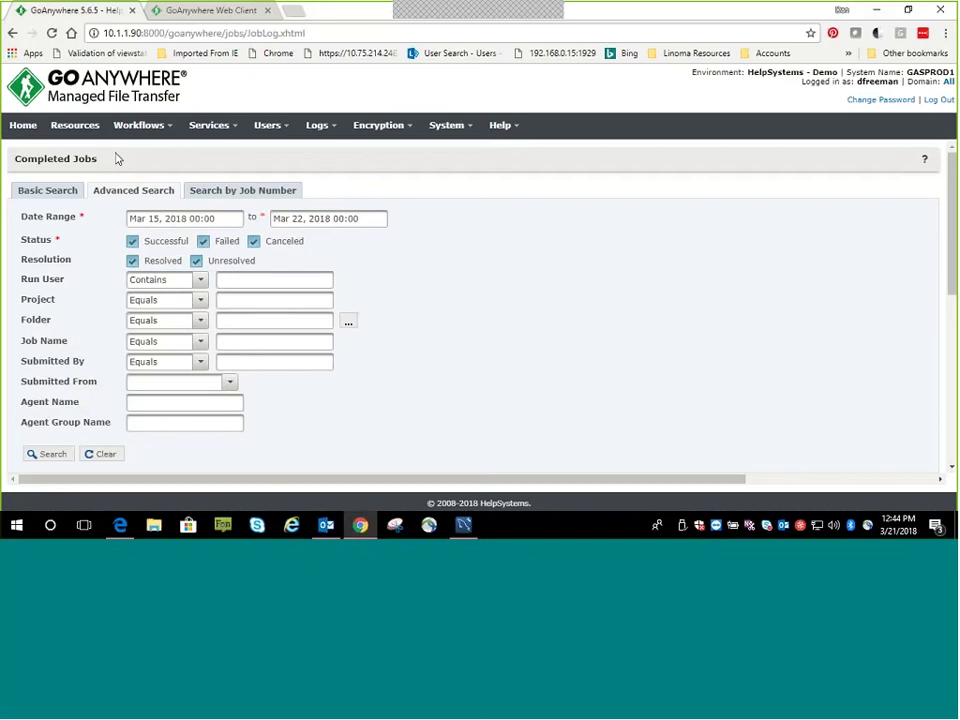
pyautogui.scroll(-3, 200, 250)
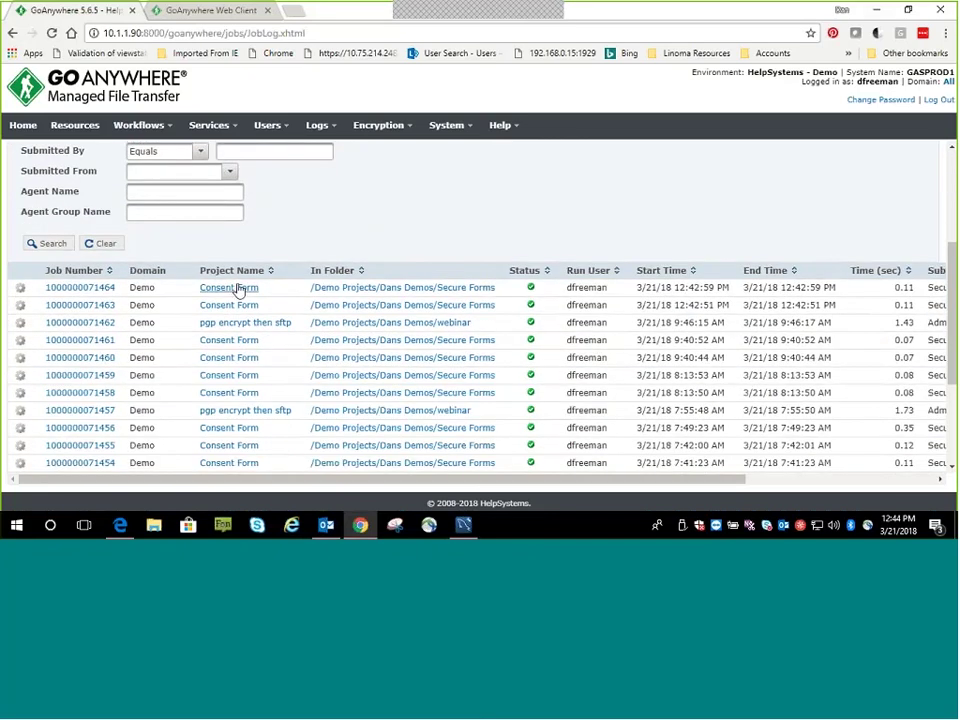
pyautogui.click(230, 289)
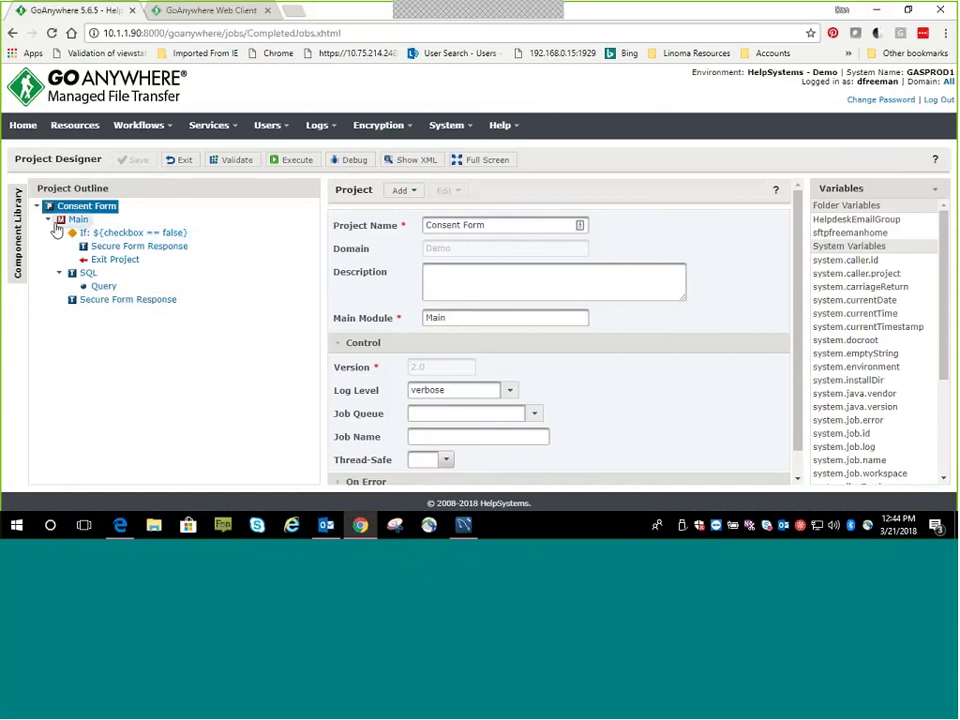
# Review the unchecked-checkbox If condition, its error response message, and the Exit Project step
pyautogui.click(106, 236)
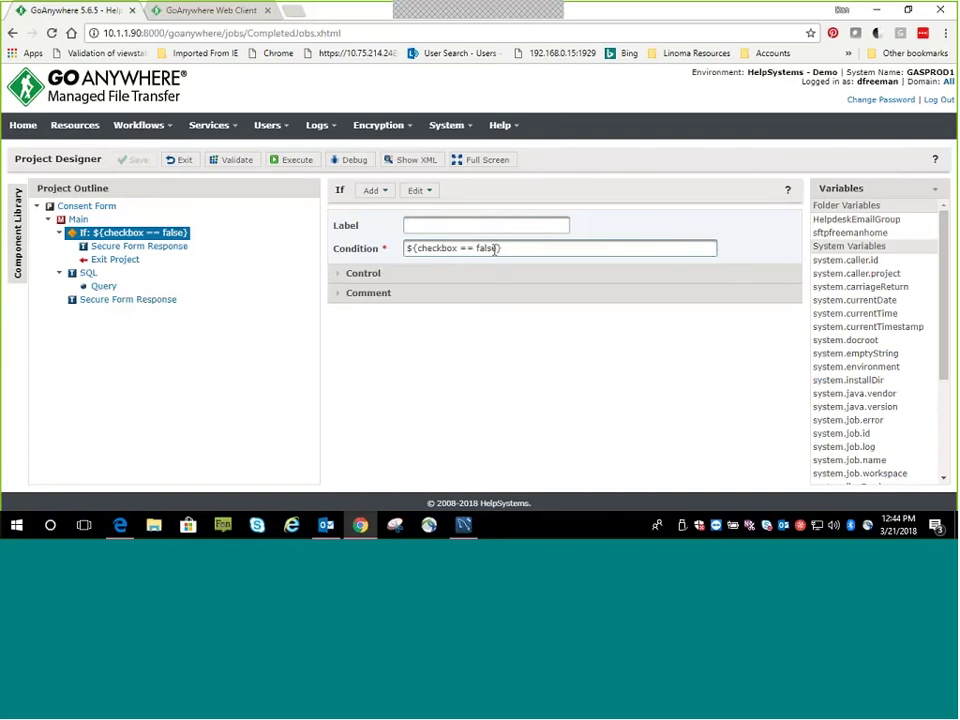
pyautogui.click(125, 250)
pyautogui.click(431, 282)
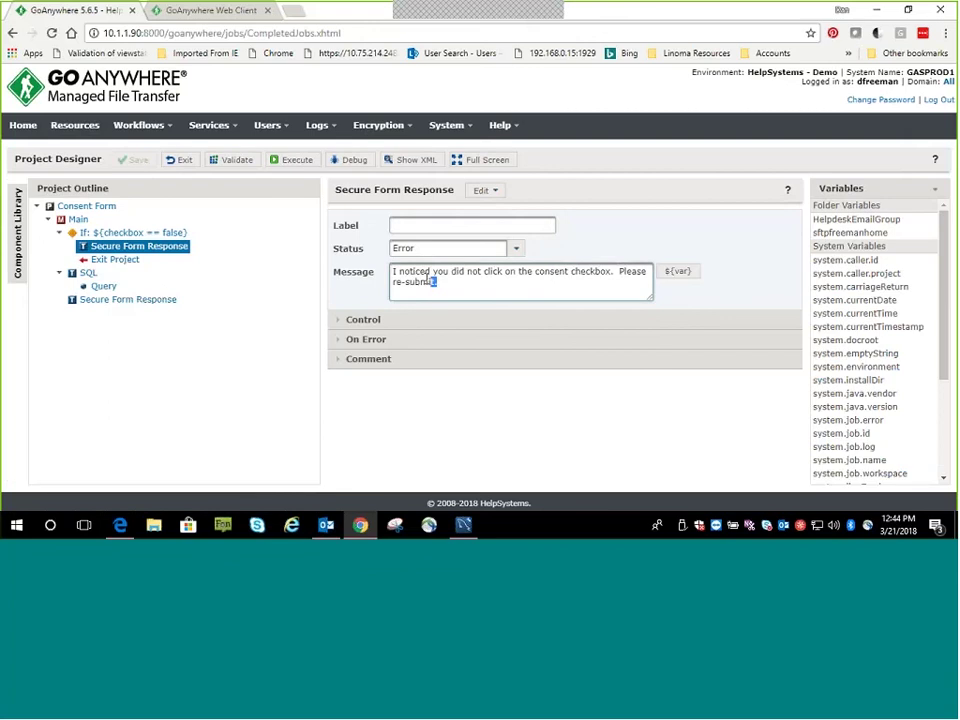
pyautogui.hotkey('ctrl', 'a')
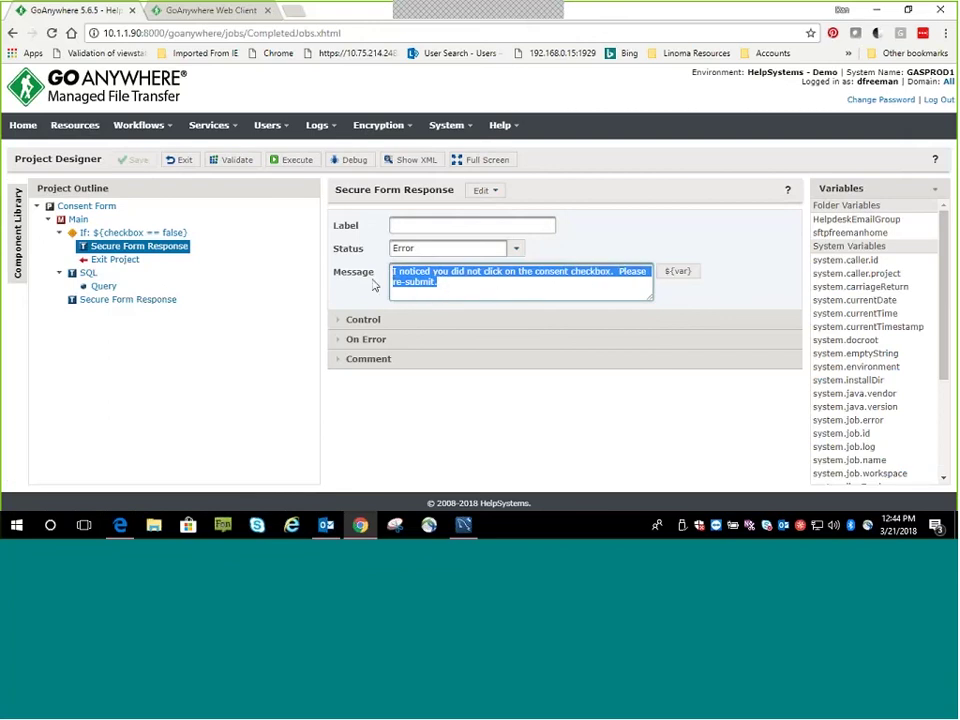
pyautogui.click(112, 264)
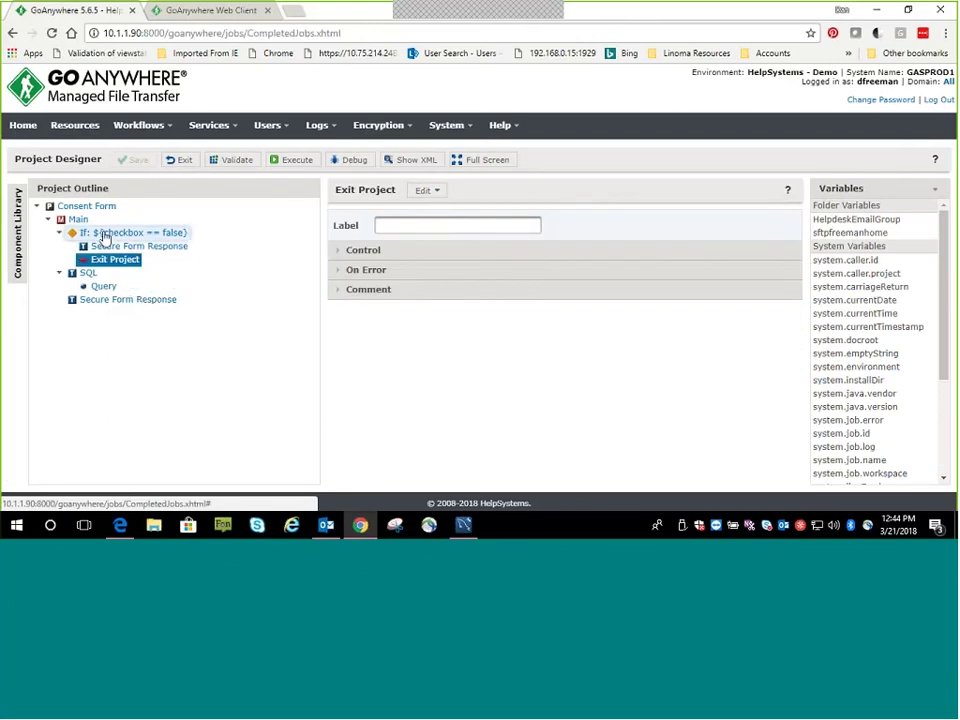
# Review the SQL step's database server and the Query inserting the form values
pyautogui.click(104, 274)
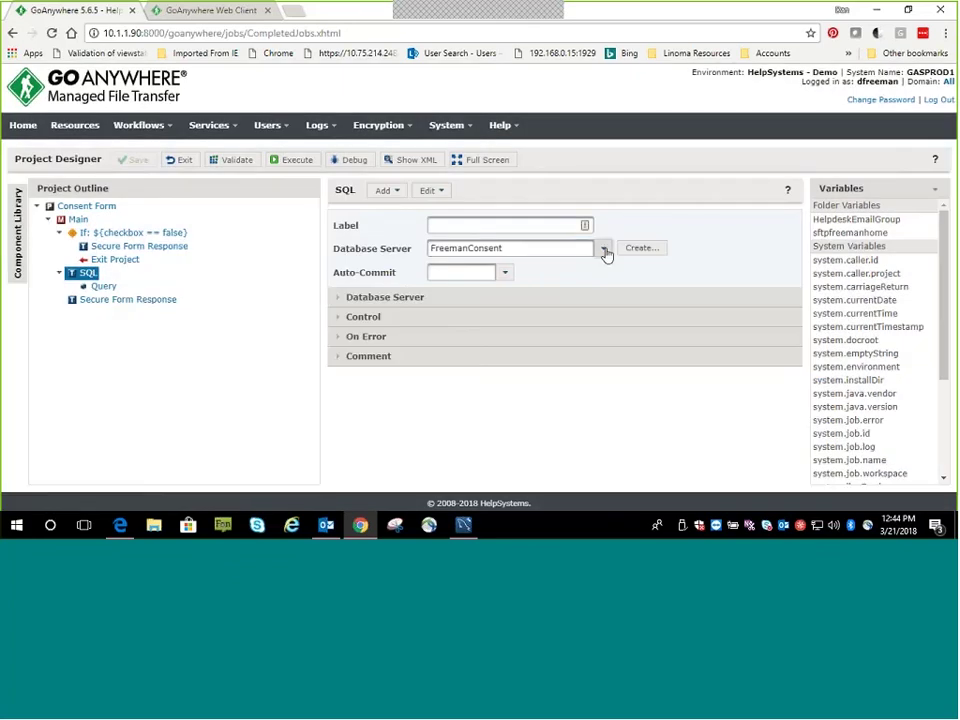
pyautogui.click(605, 251)
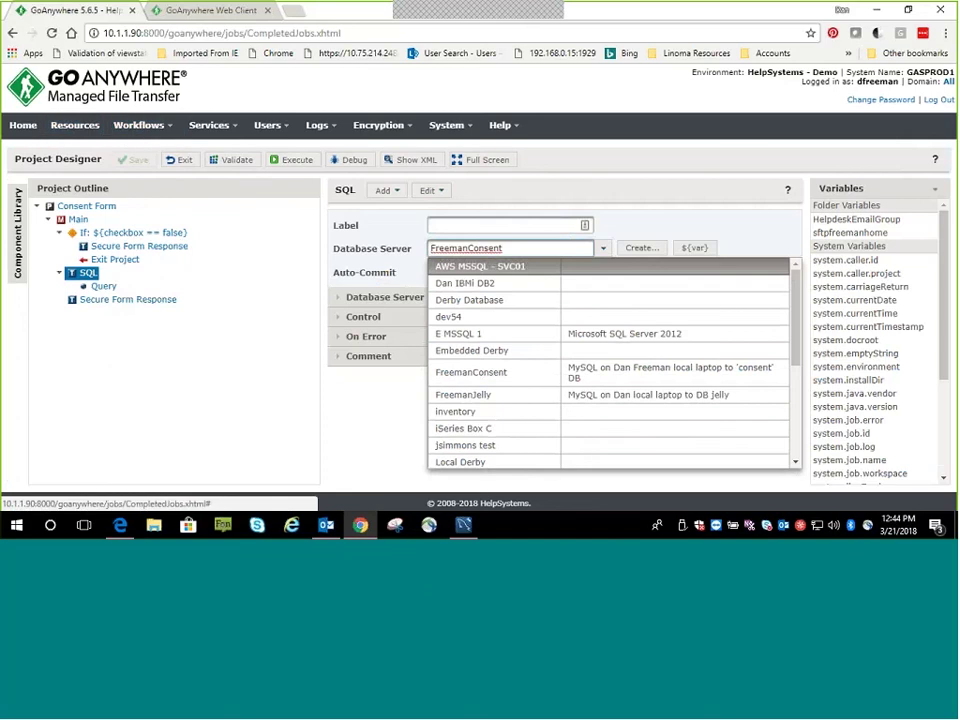
pyautogui.click(103, 286)
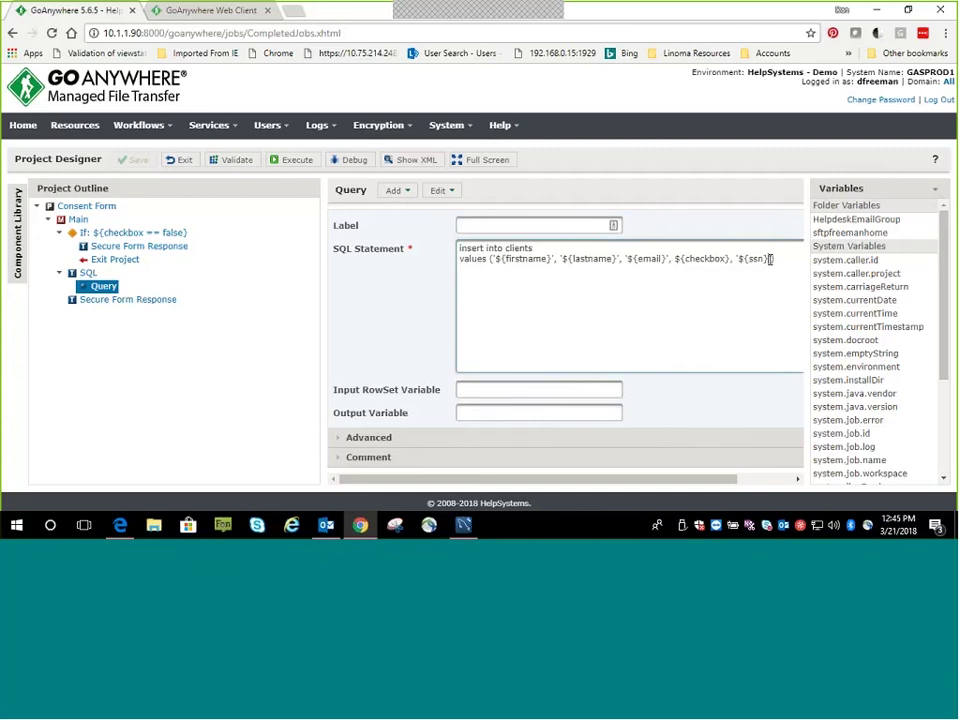
pyautogui.moveTo(775, 259); pyautogui.dragTo(500, 254)
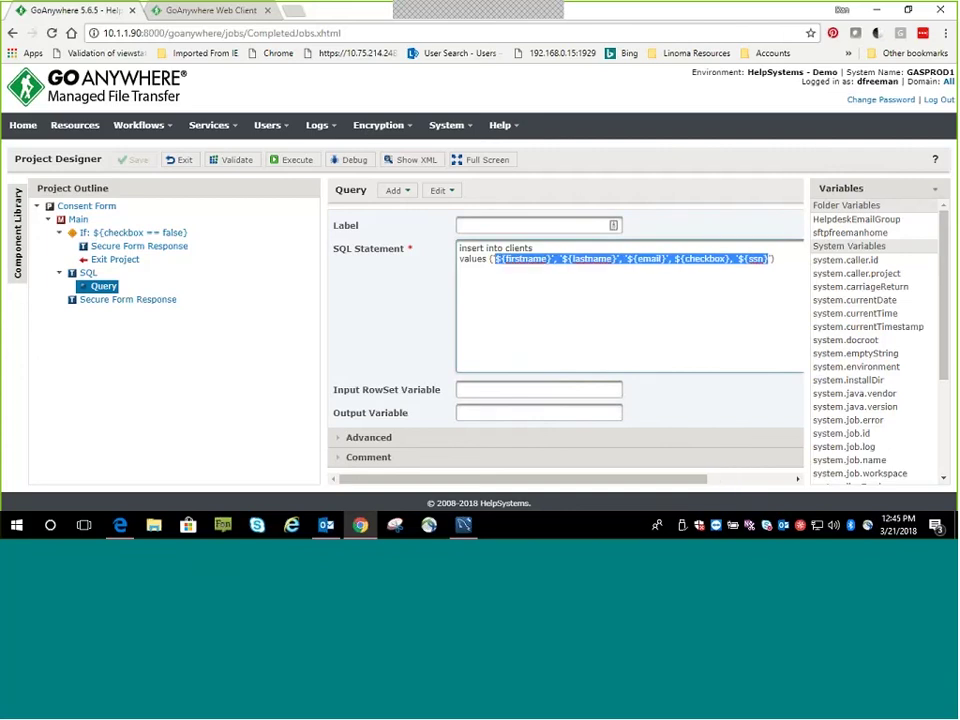
# Review the final Secure Form Response set to Successful with its congratulations message
pyautogui.click(104, 299)
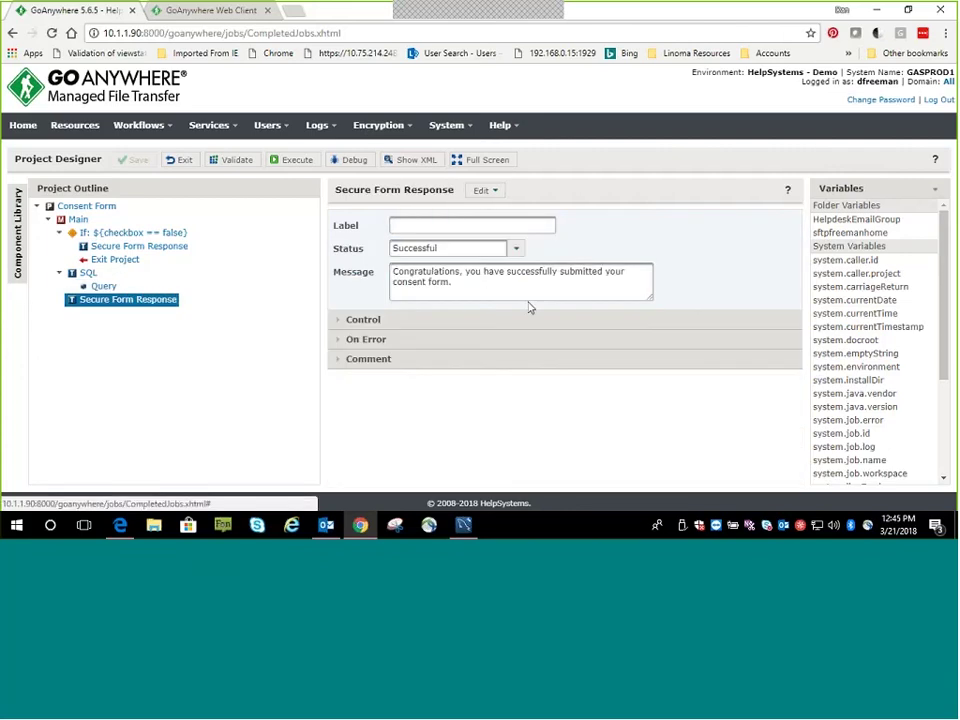
pyautogui.tripleClick(479, 289)
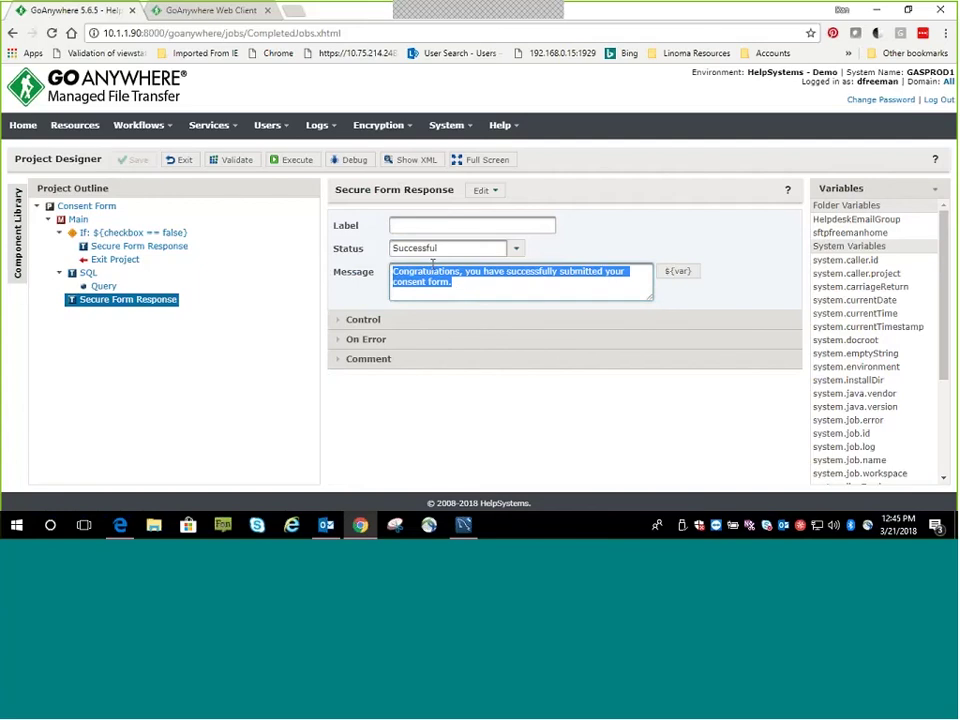
pyautogui.click(438, 225)
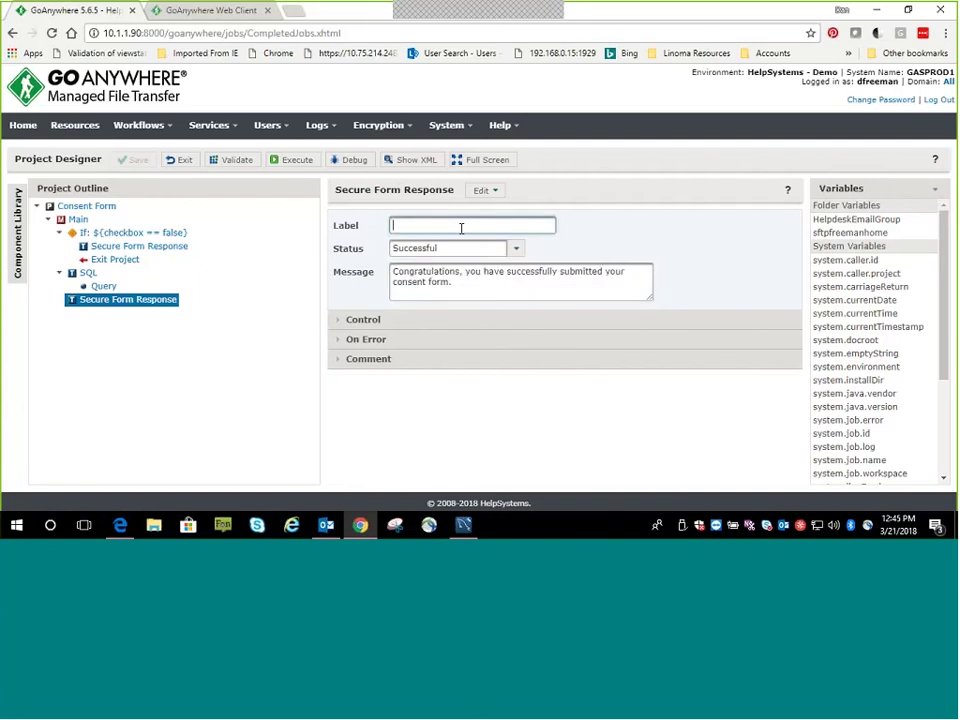
# Run 'select * from clients' in MySQL Workbench to confirm the new client row, then minimize it
pyautogui.click(462, 526)
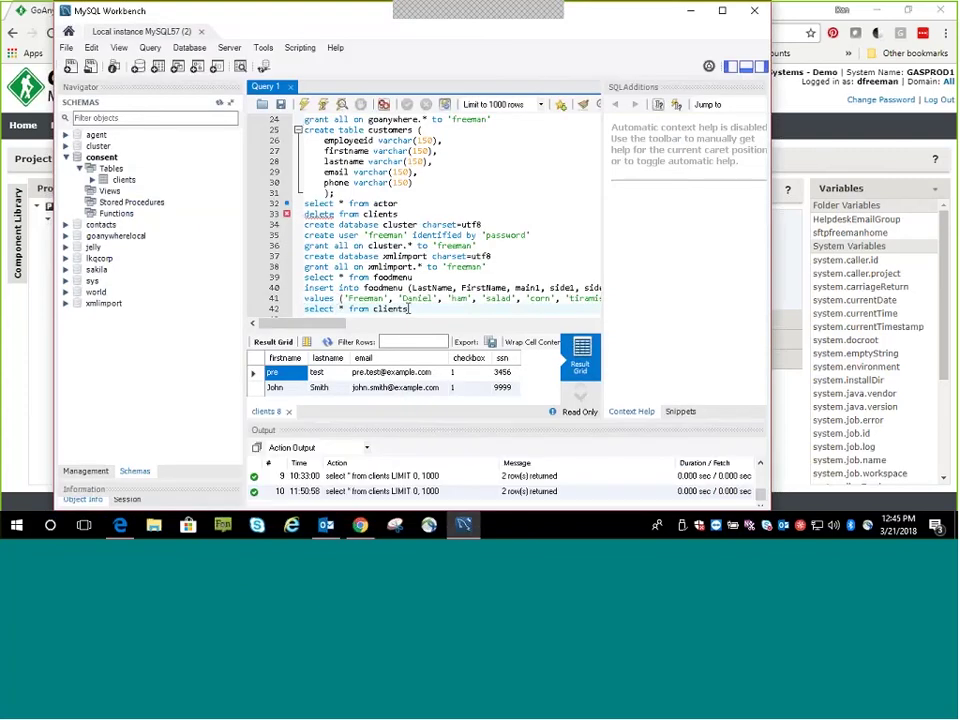
pyautogui.moveTo(408, 308); pyautogui.dragTo(305, 312)
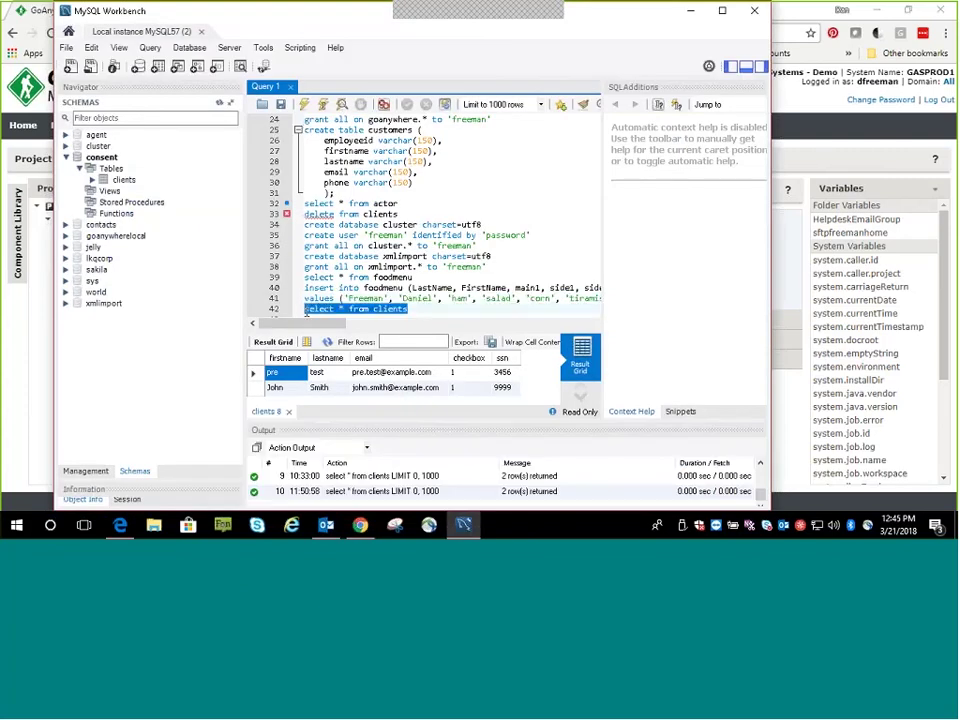
pyautogui.click(304, 105)
pyautogui.scroll(-1, 394, 390)
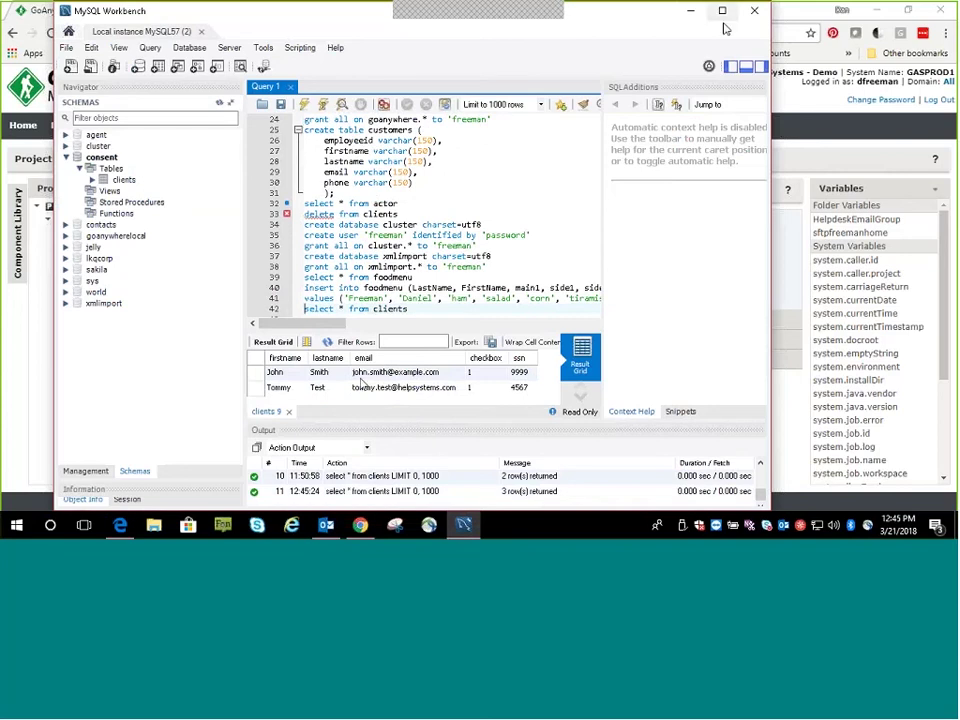
pyautogui.click(691, 12)
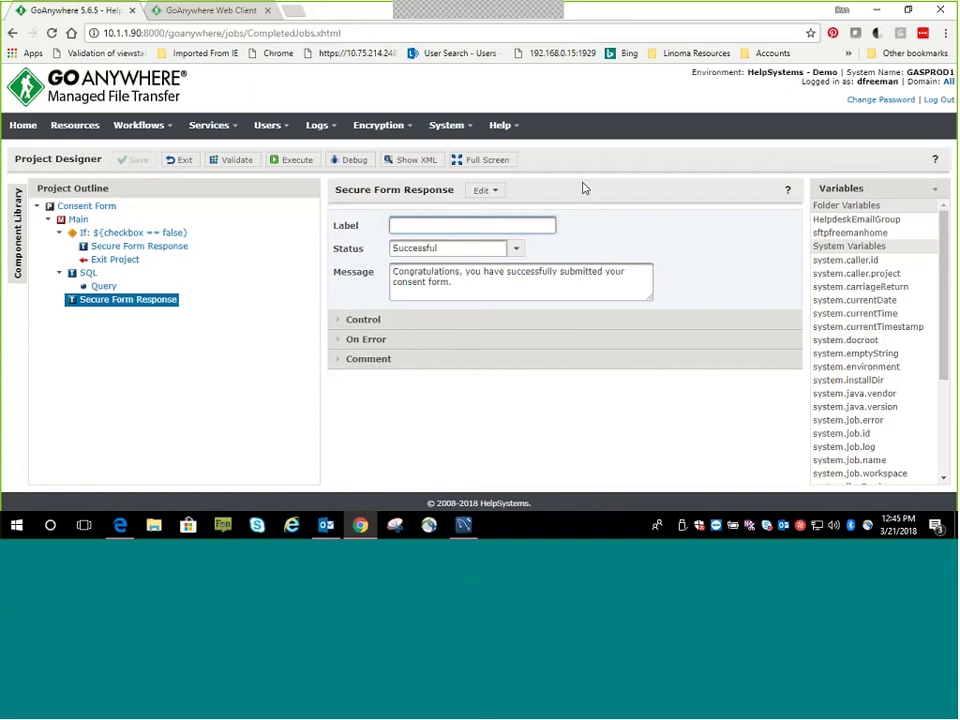
# Review the HTTPS audit log's latest Submit Form details, then switch to the Administration audit log
pyautogui.click(336, 131)
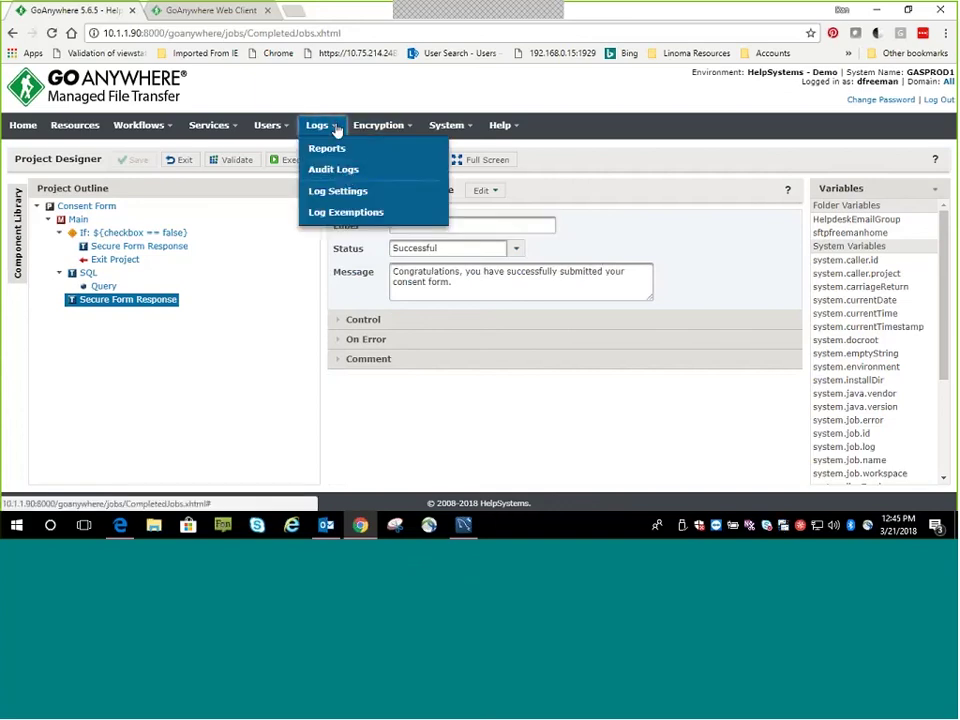
pyautogui.click(361, 172)
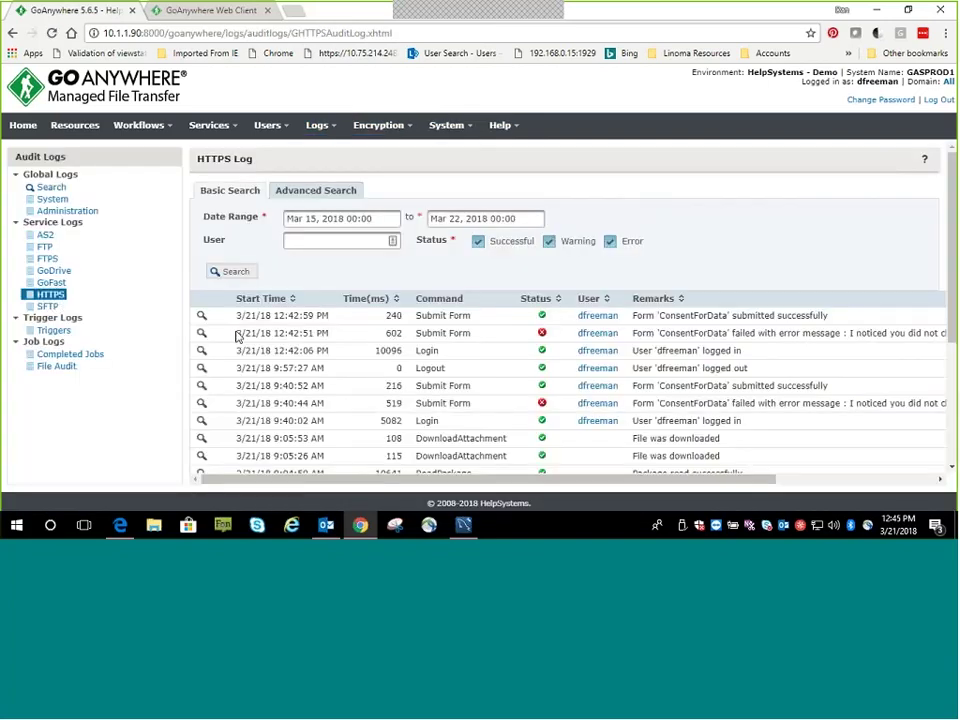
pyautogui.click(50, 294)
pyautogui.click(202, 317)
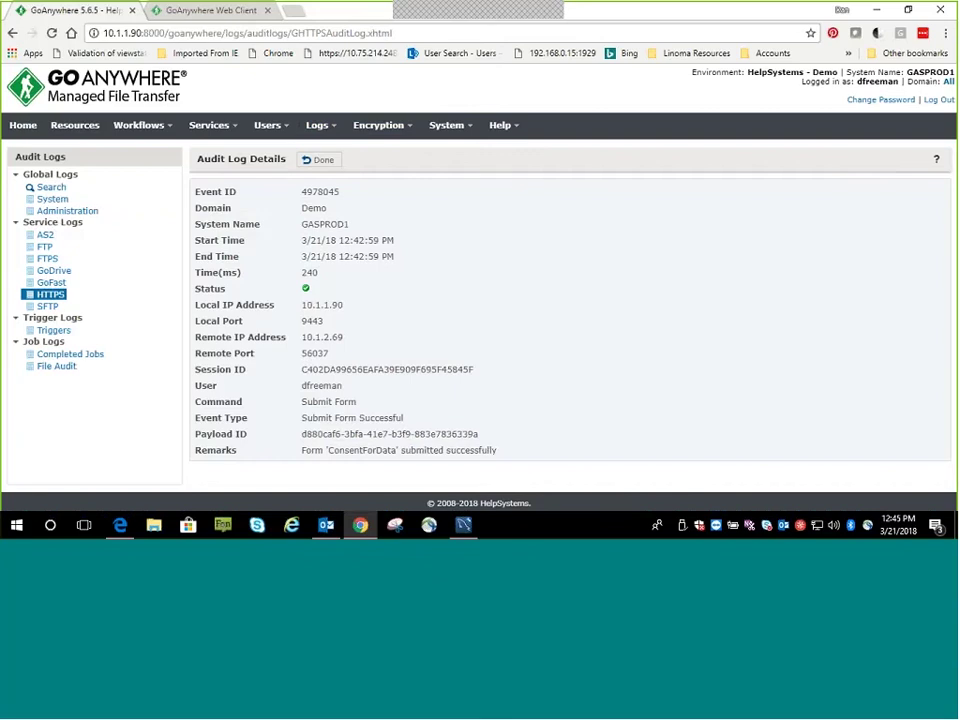
pyautogui.click(320, 160)
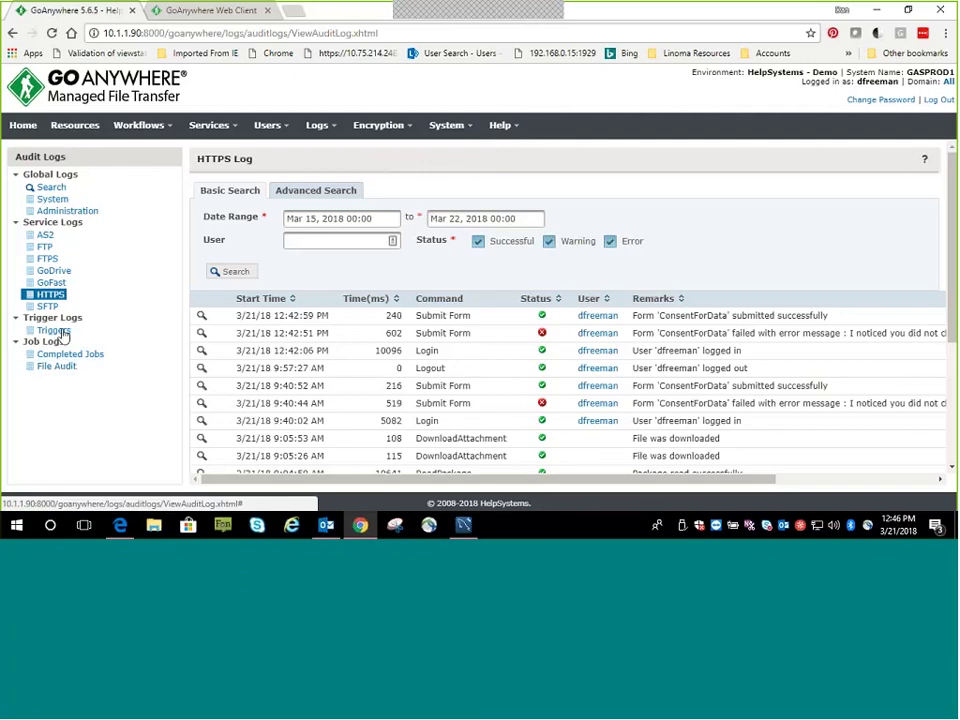
pyautogui.click(70, 213)
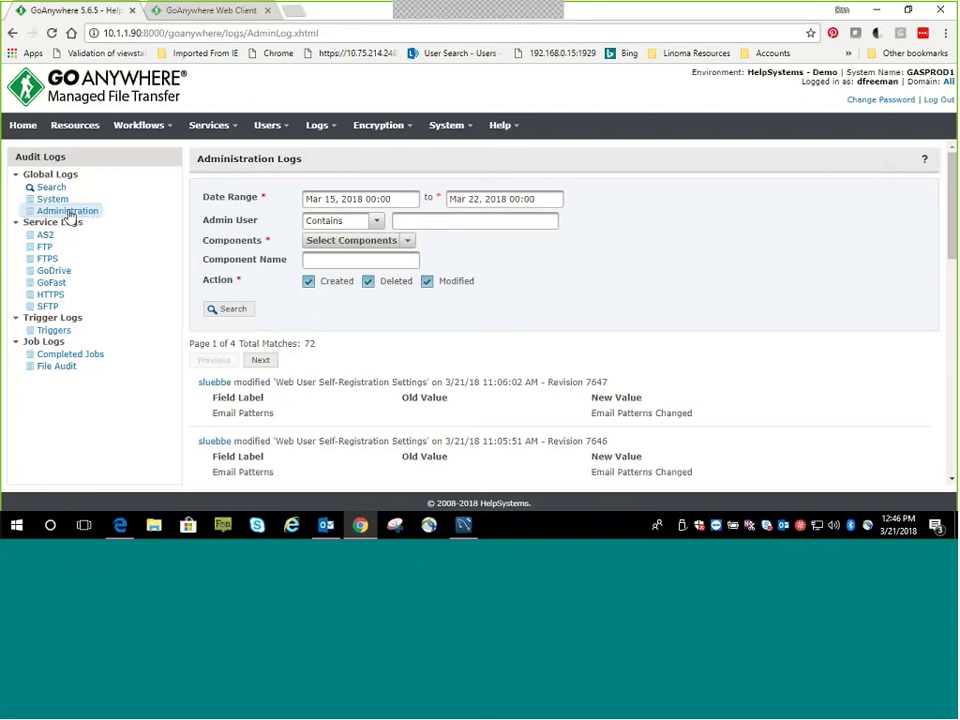
# Search the global logs for 'consent' (52 matches), then open the Database Servers resource list
pyautogui.click(50, 188)
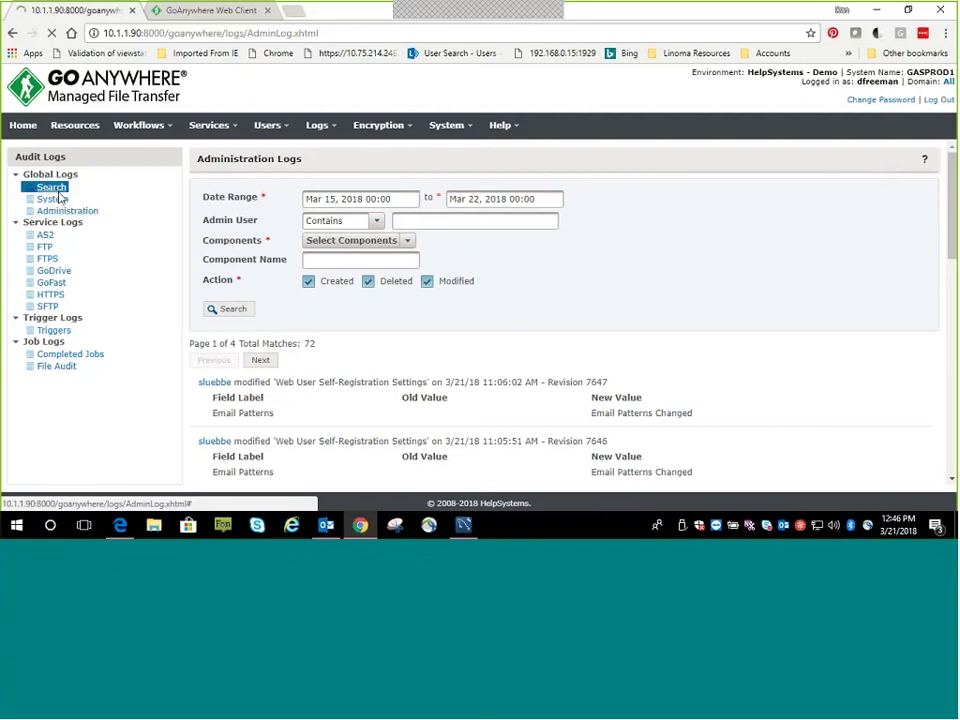
pyautogui.click(319, 218)
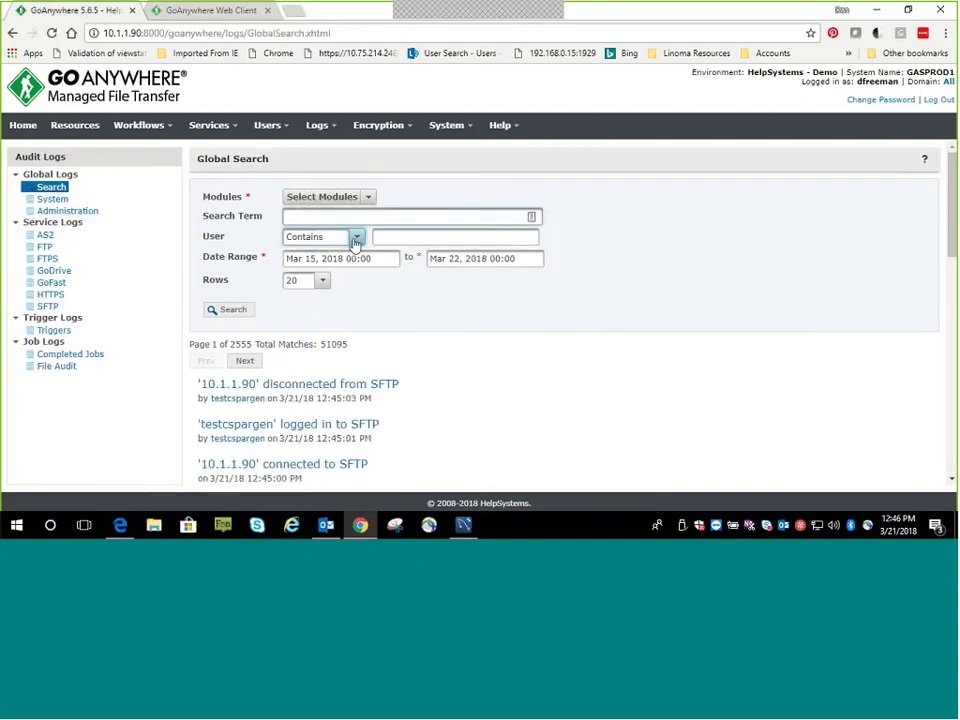
pyautogui.click(356, 237)
pyautogui.click(326, 218)
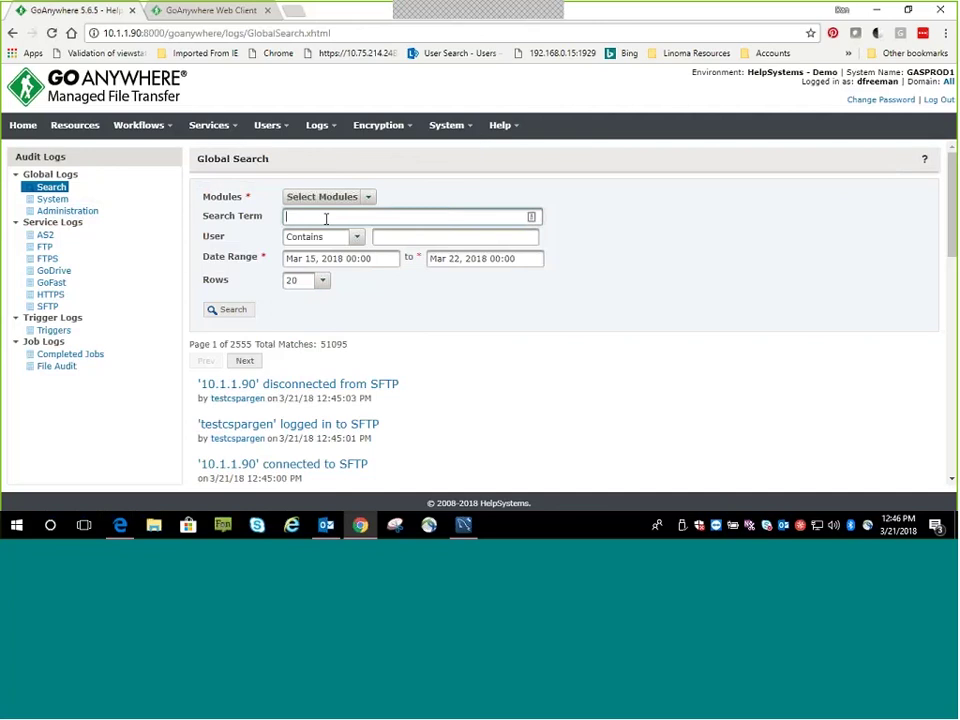
pyautogui.write('consent')
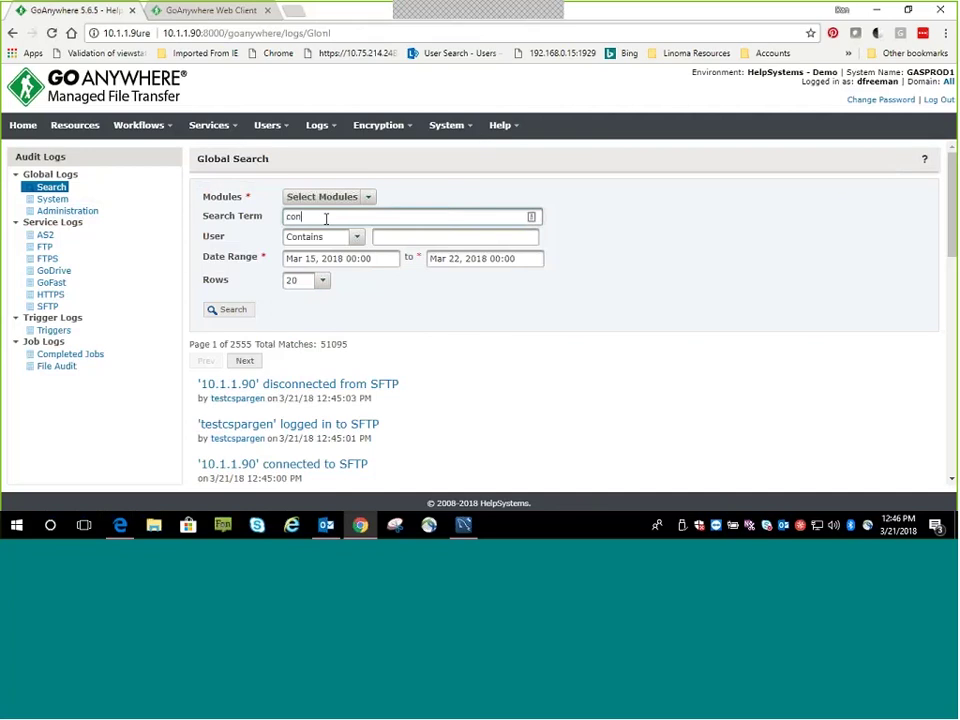
pyautogui.press('Return')
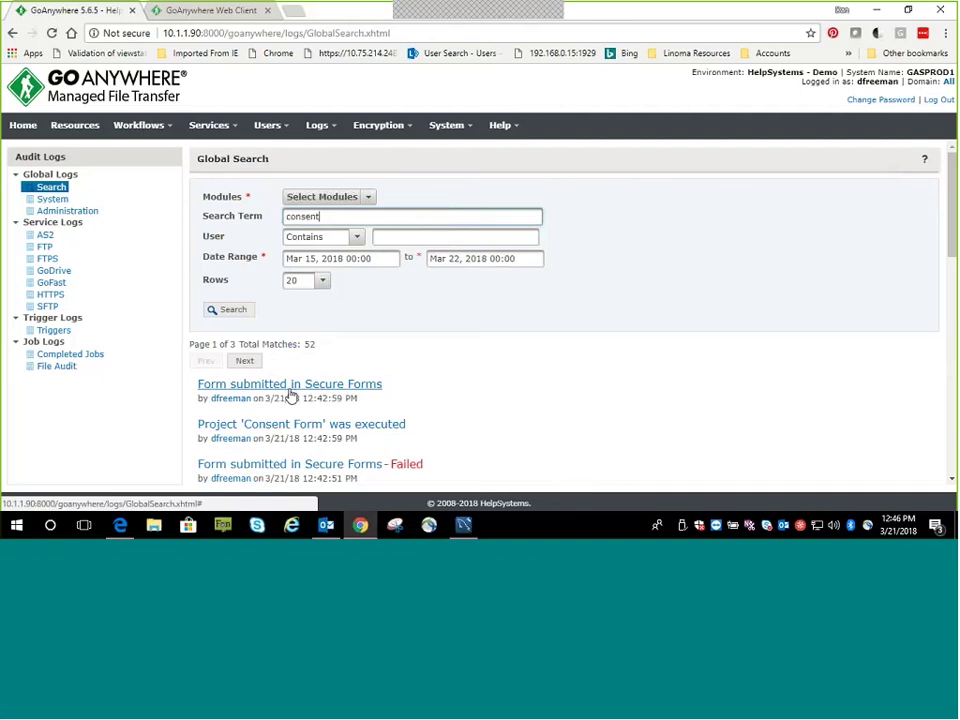
pyautogui.scroll(-3, 302, 428)
pyautogui.scroll(-2, 329, 377)
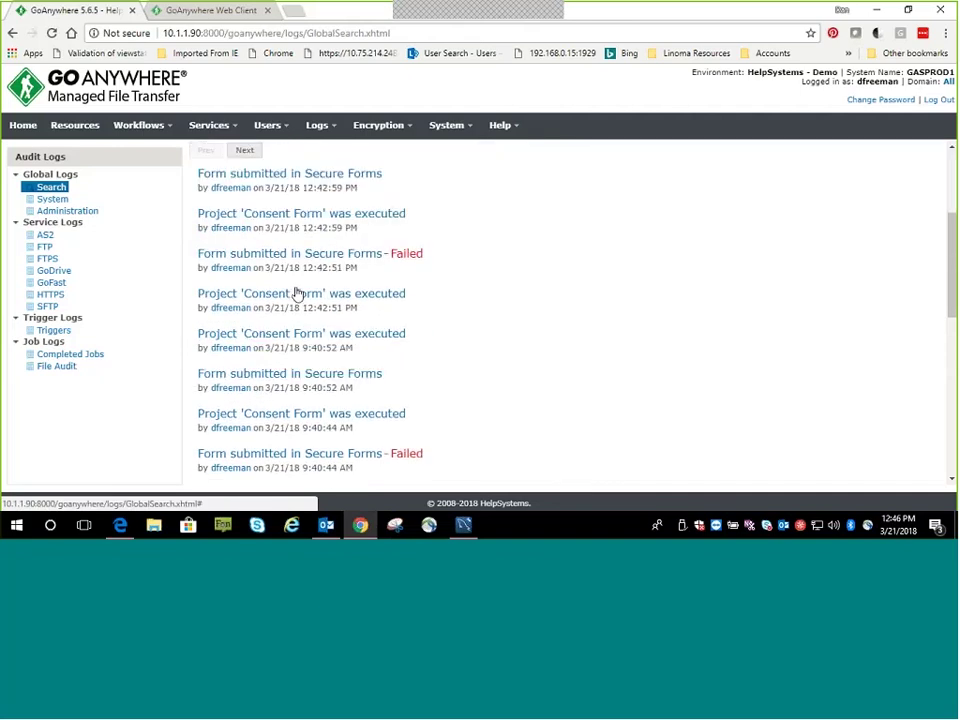
pyautogui.scroll(3, 397, 303)
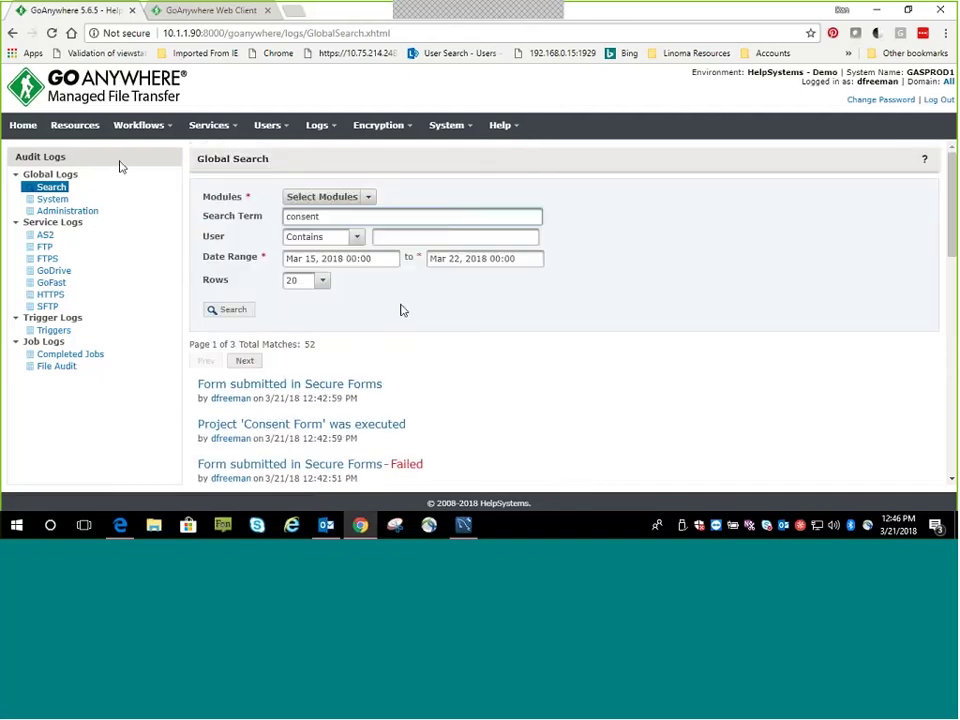
pyautogui.click(80, 133)
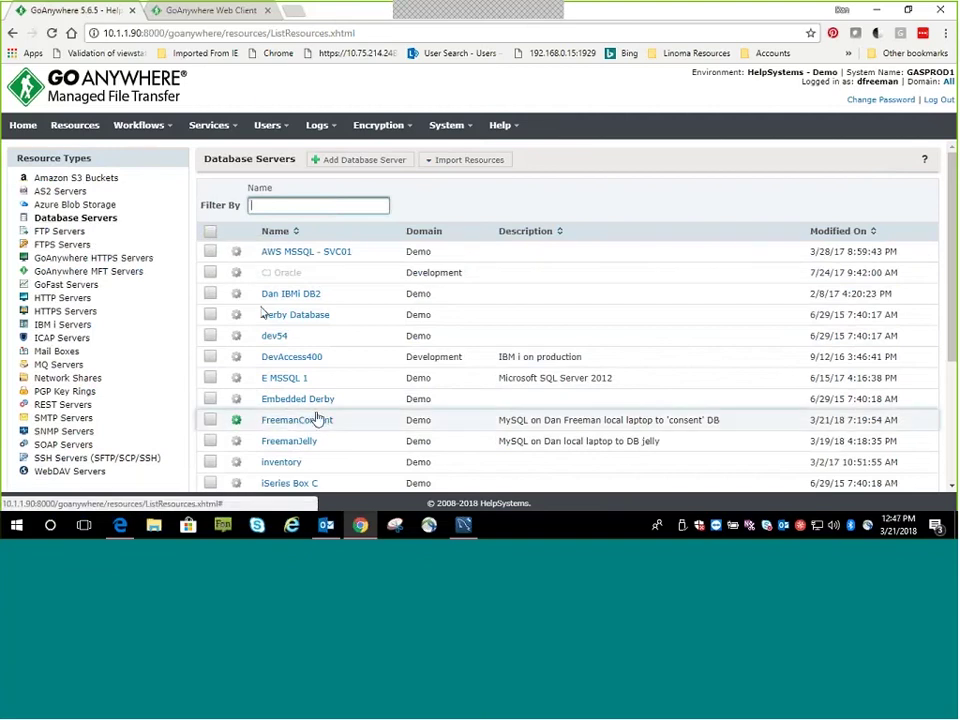
# Open the FreemanConsent database server's settings, keeping the MySQL JDBC driver
pyautogui.scroll(-2, 328, 398)
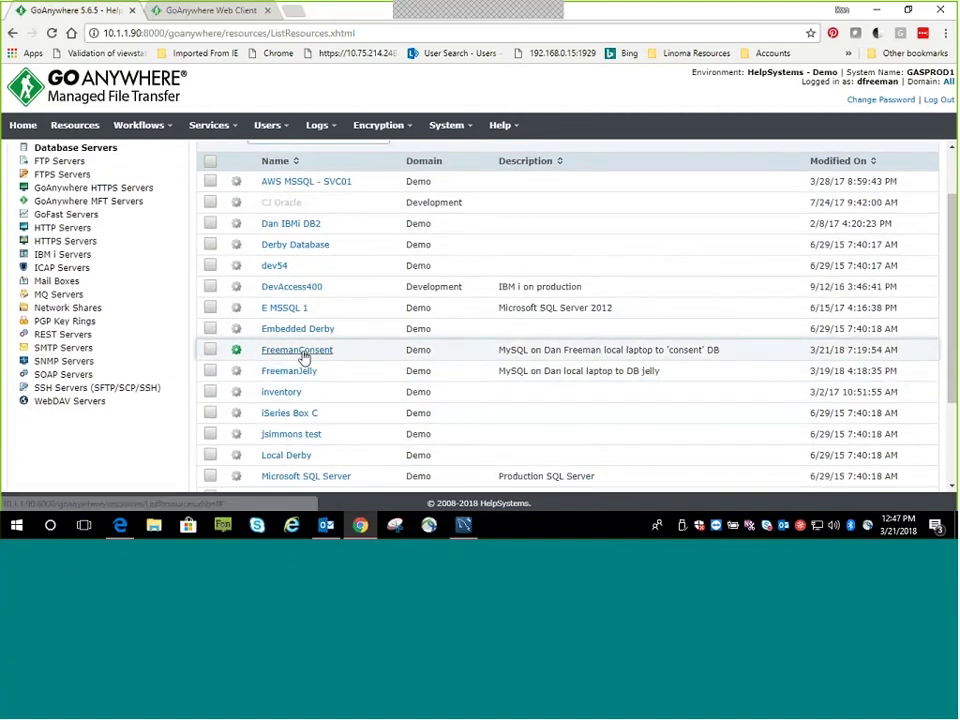
pyautogui.click(302, 356)
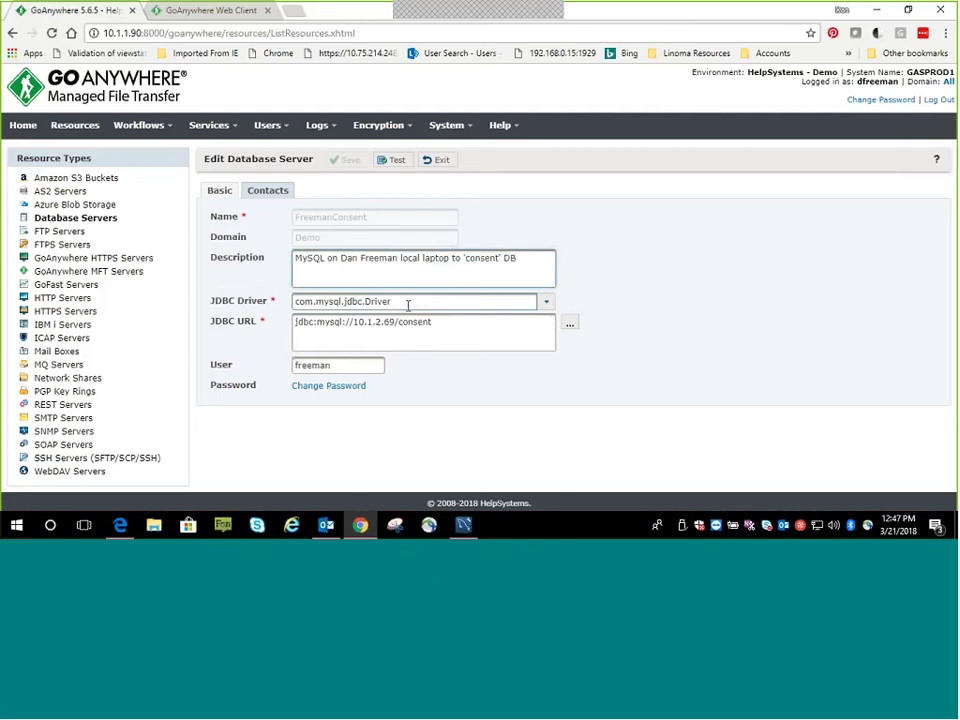
pyautogui.click(546, 302)
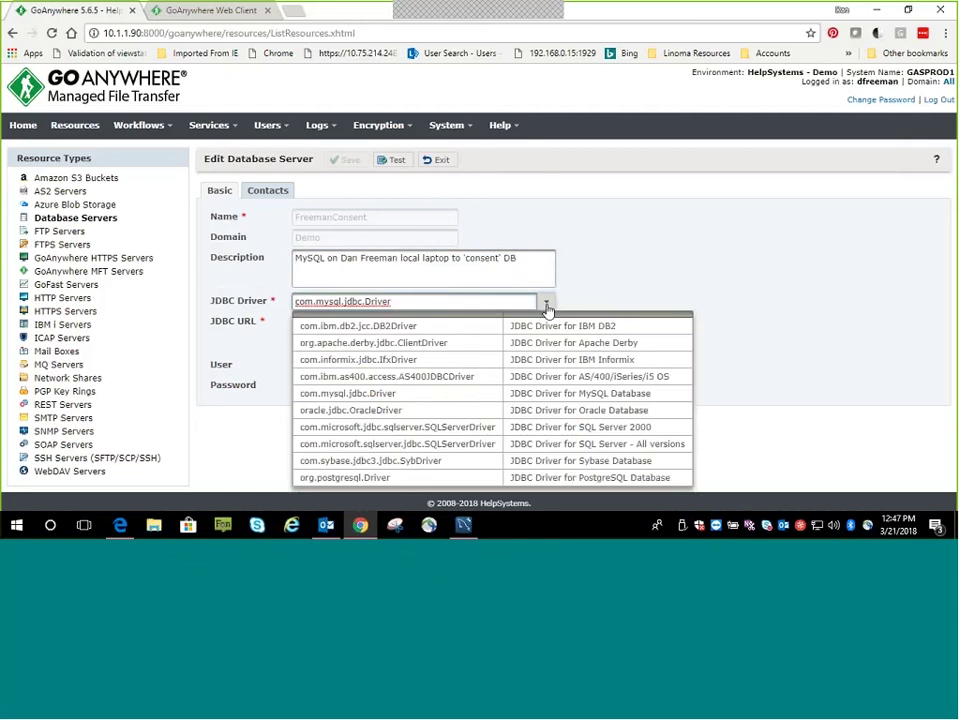
pyautogui.click(546, 302)
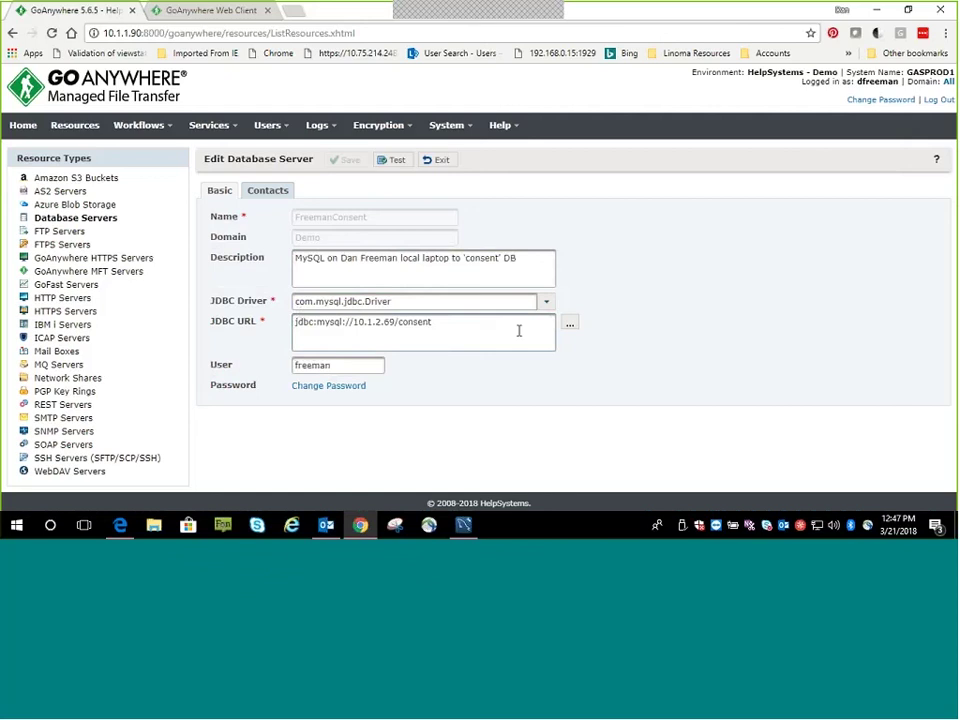
# Try the JDBC URL Wizard with MySQL and database 'test', cancel it, and pass the connection test
pyautogui.click(569, 324)
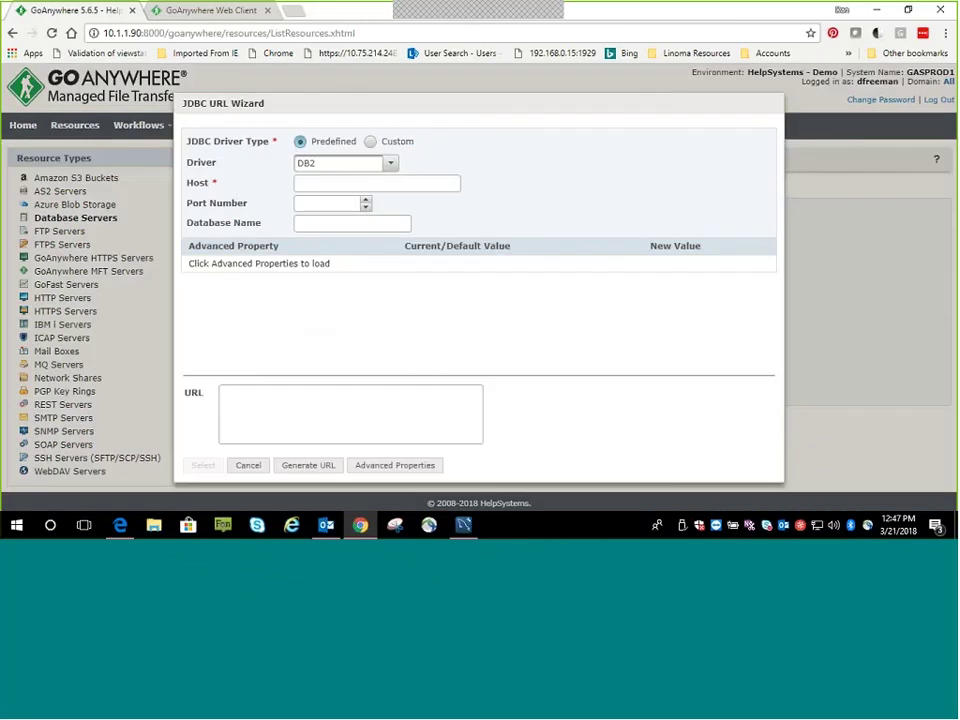
pyautogui.click(390, 163)
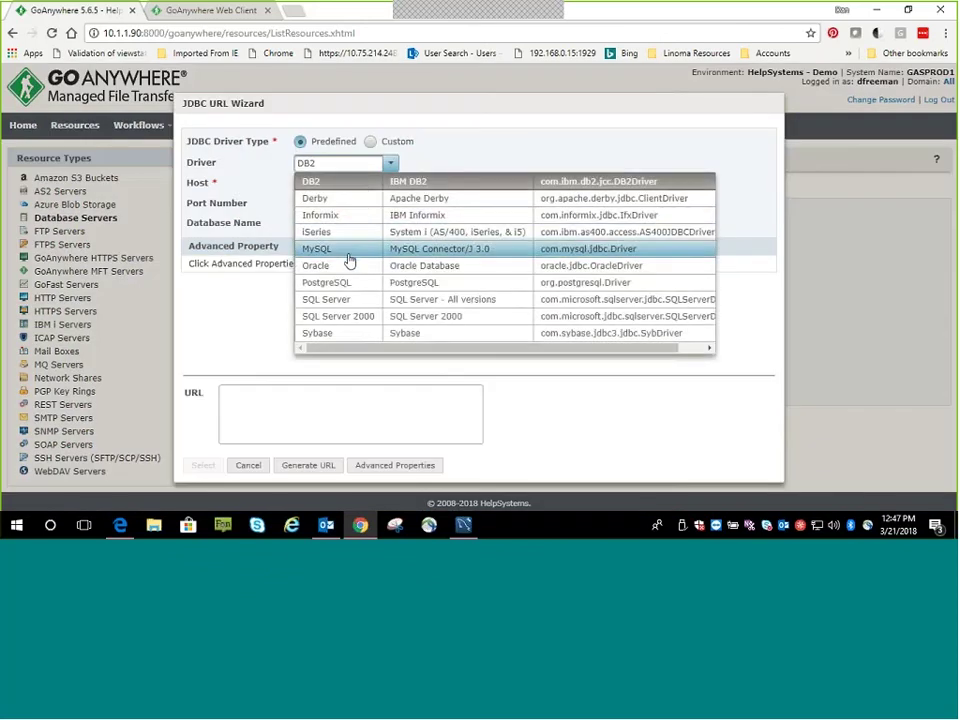
pyautogui.click(347, 251)
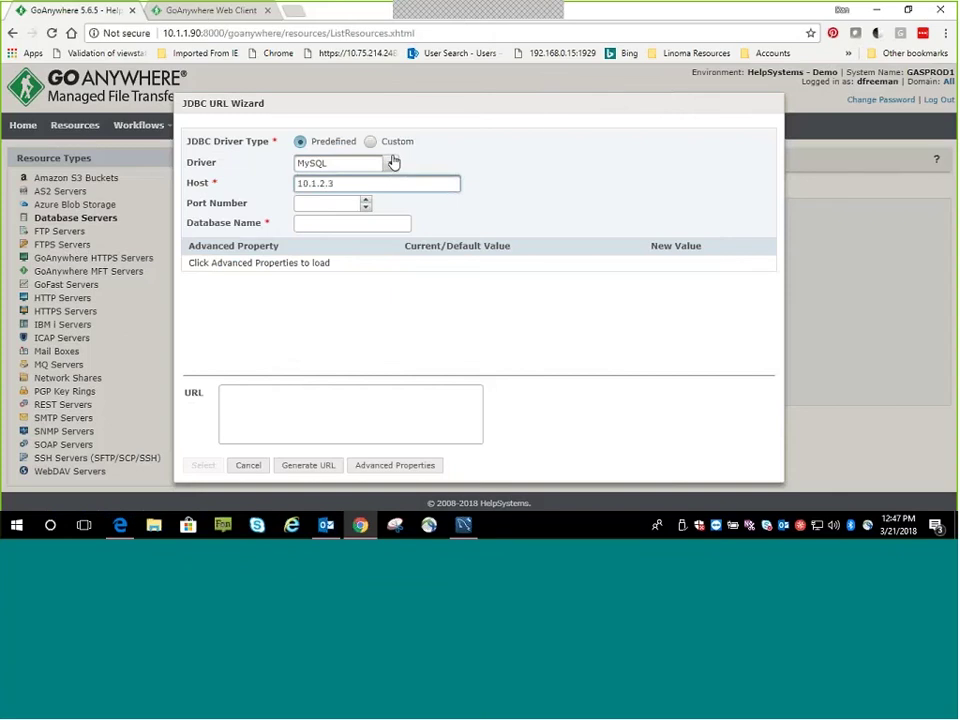
pyautogui.click(350, 224)
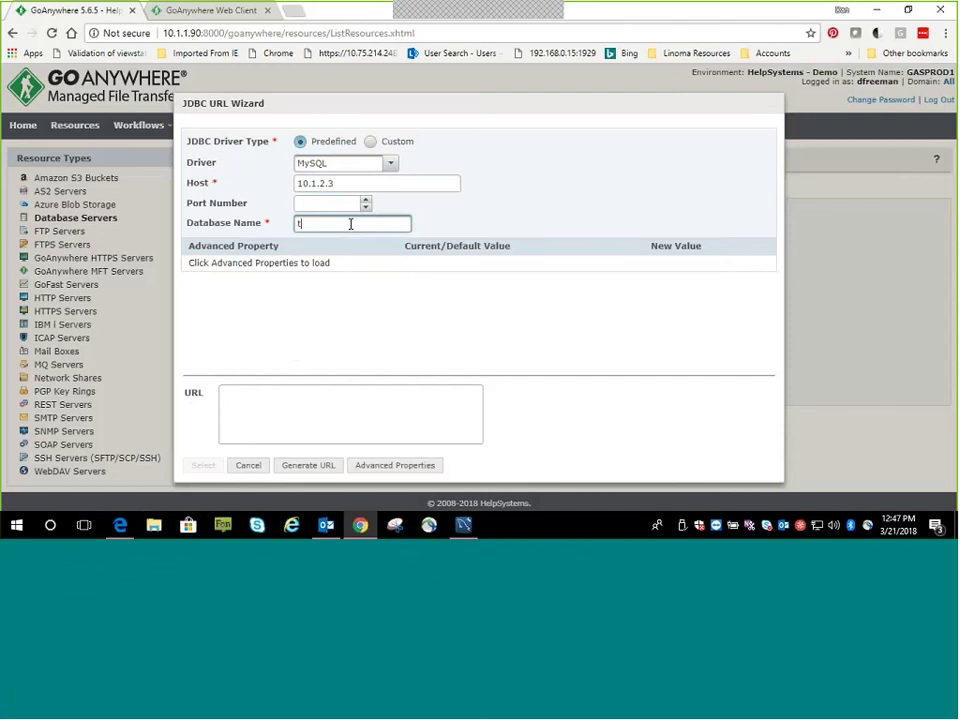
pyautogui.write('test')
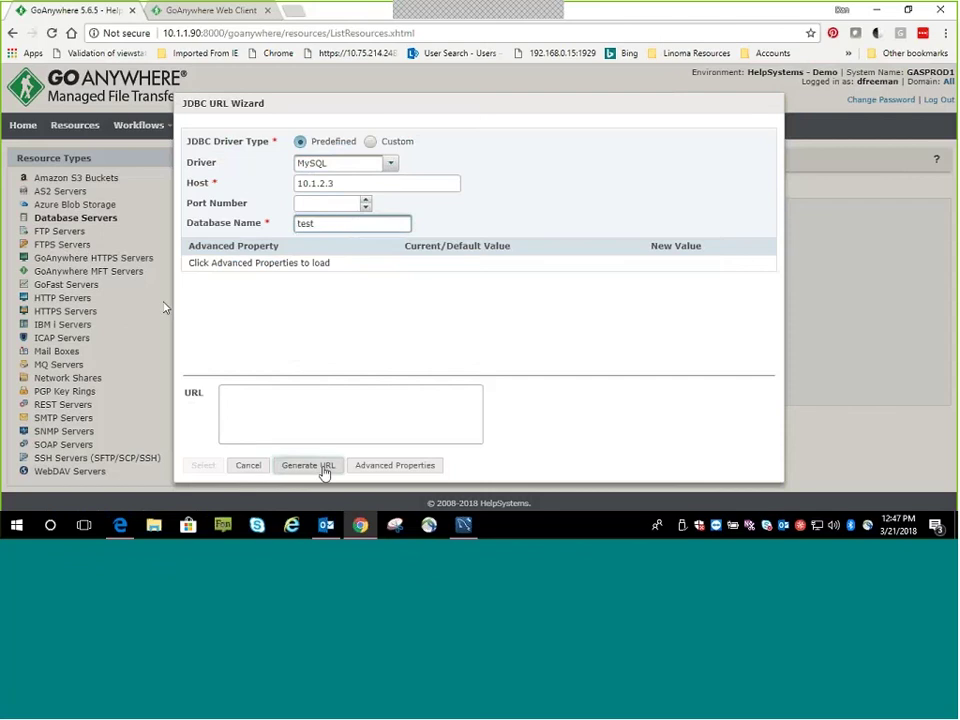
pyautogui.click(324, 468)
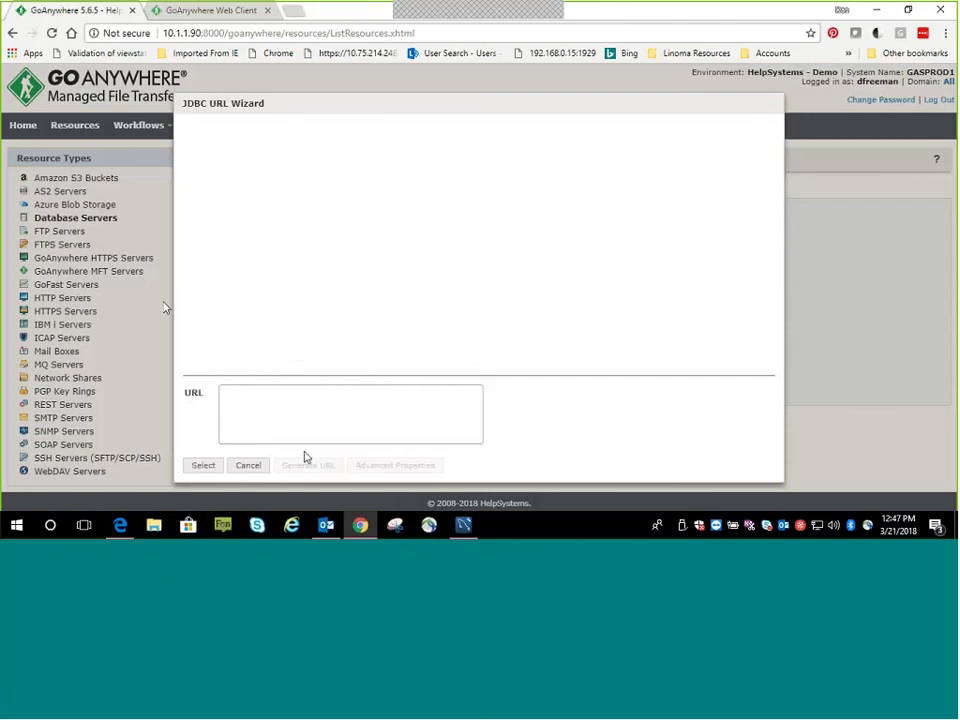
pyautogui.click(249, 465)
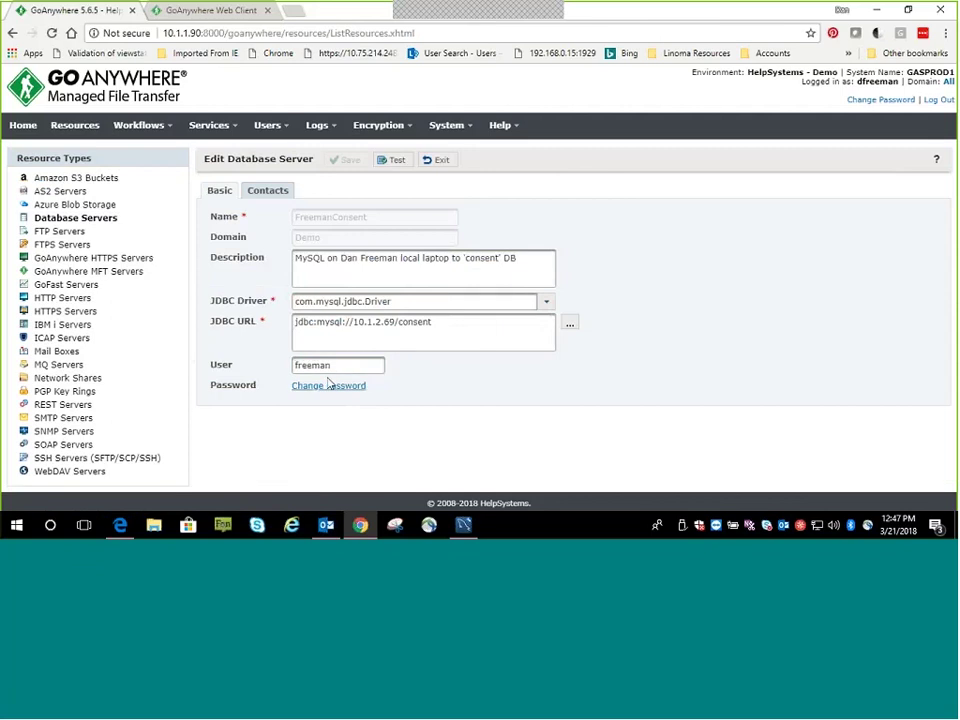
pyautogui.click(389, 165)
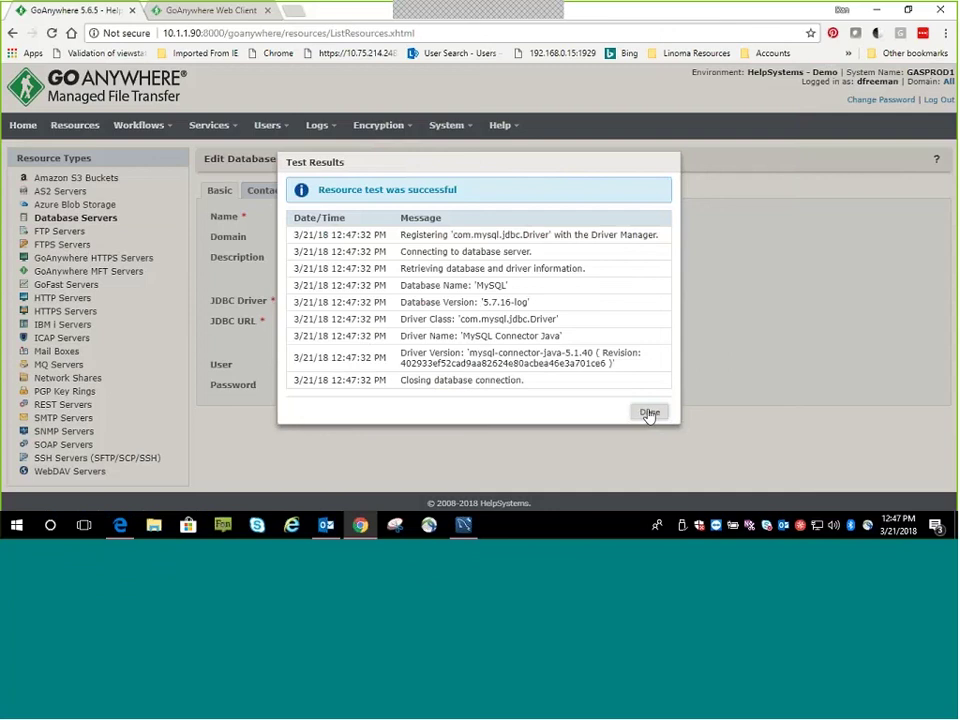
pyautogui.click(648, 414)
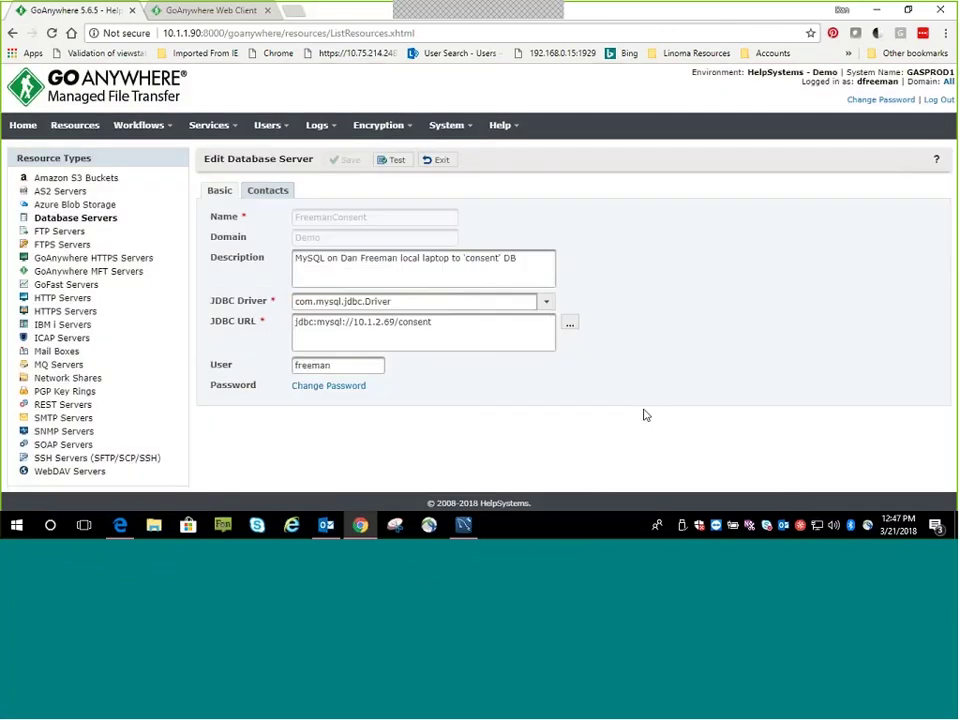
# Open the Corporate SFTP Server under SSH Servers and run a connection test over SFTP
pyautogui.click(76, 459)
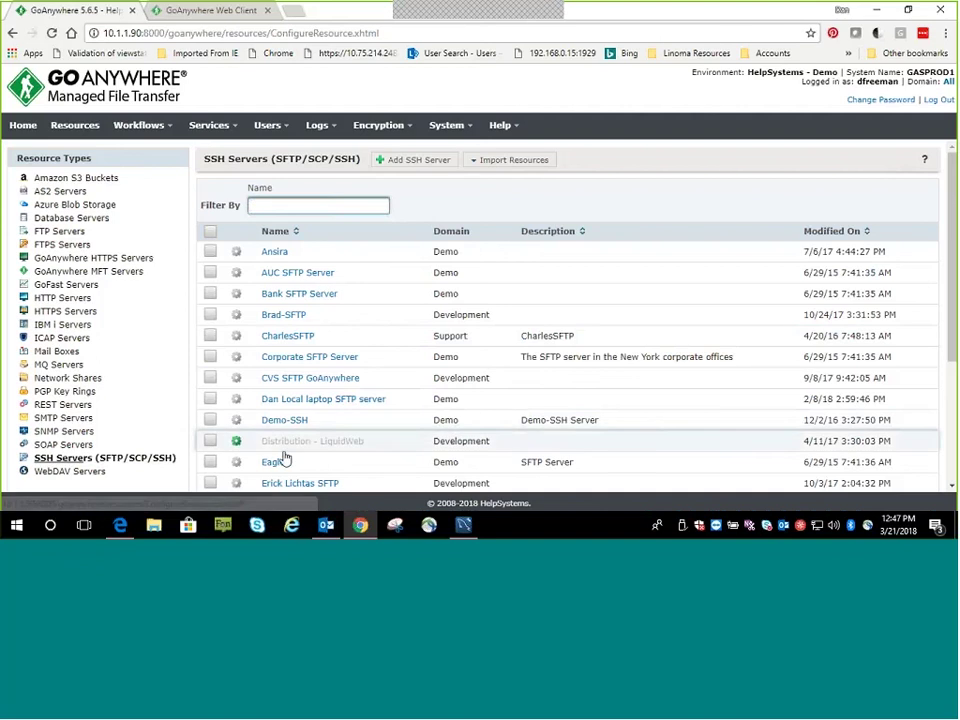
pyautogui.scroll(-2, 322, 379)
pyautogui.scroll(-1, 328, 377)
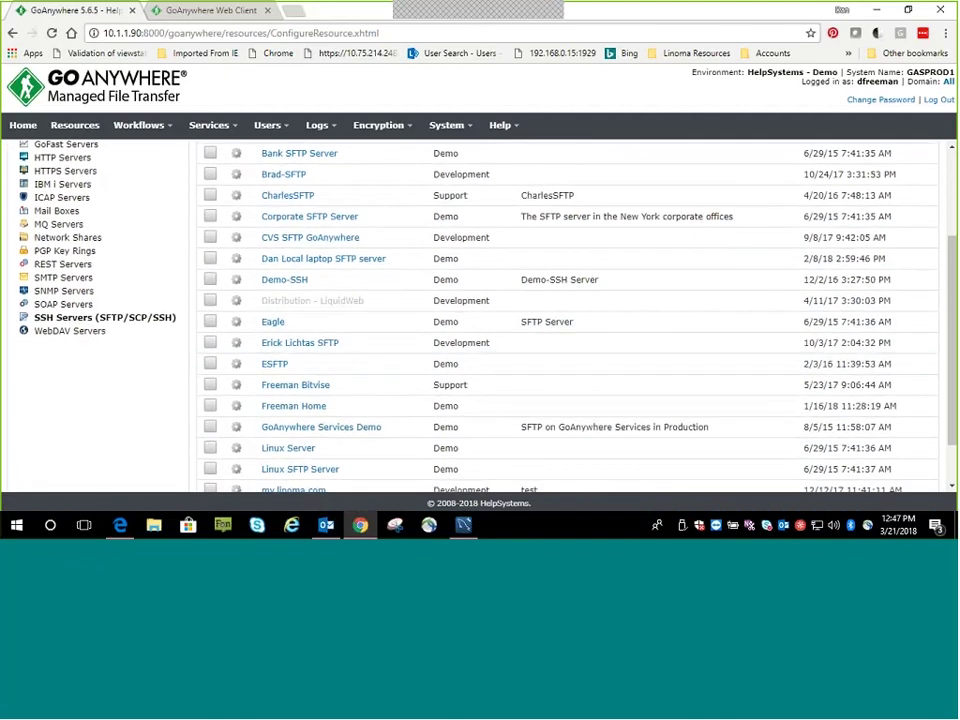
pyautogui.click(298, 219)
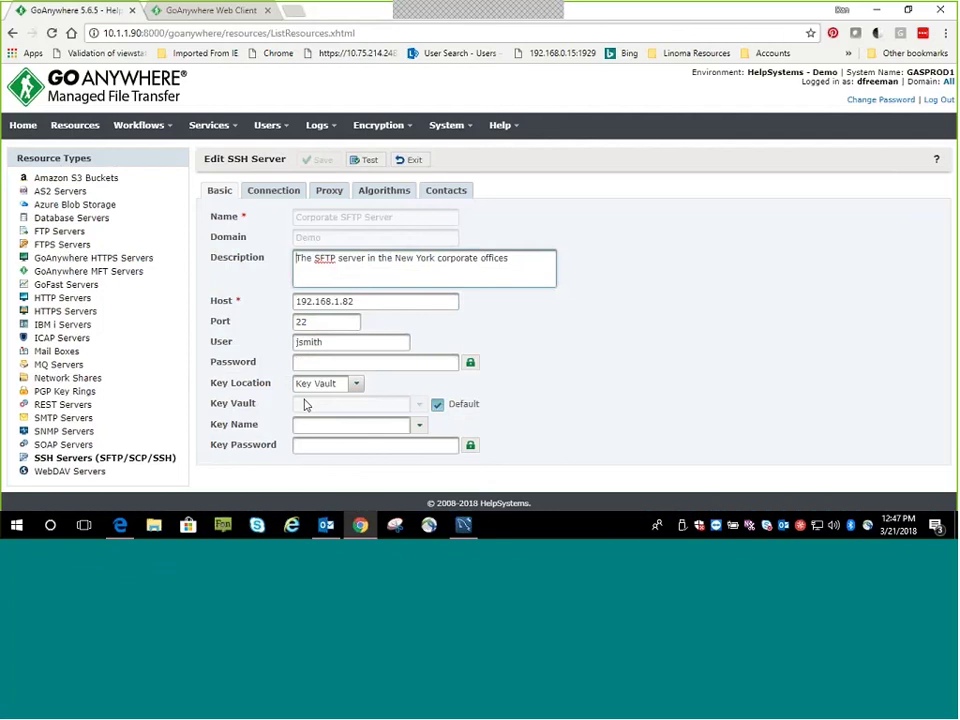
pyautogui.click(365, 160)
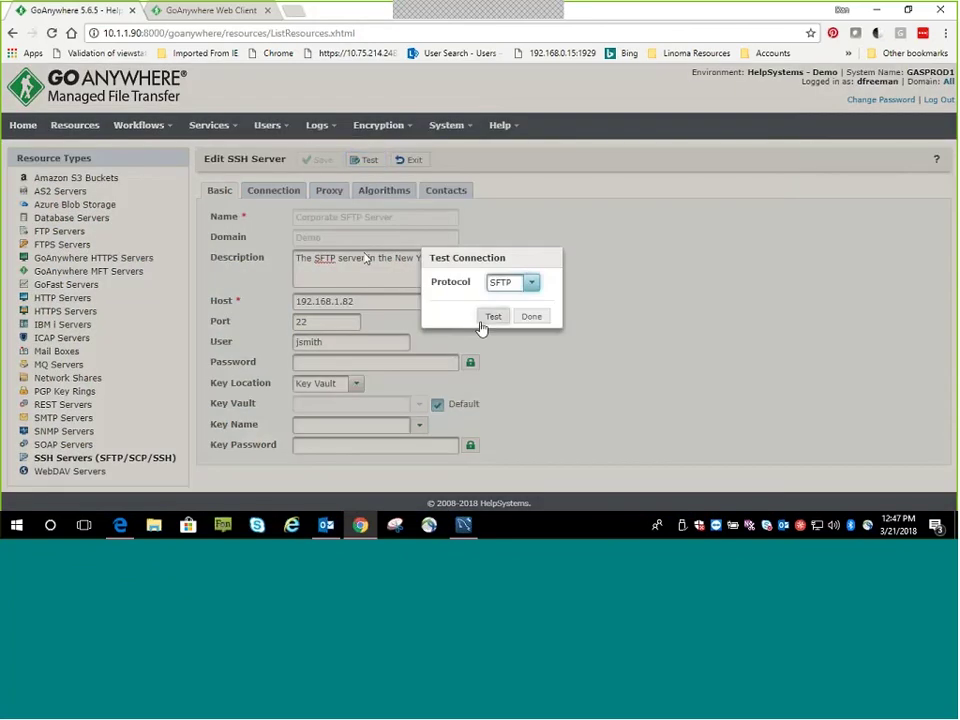
pyautogui.click(490, 318)
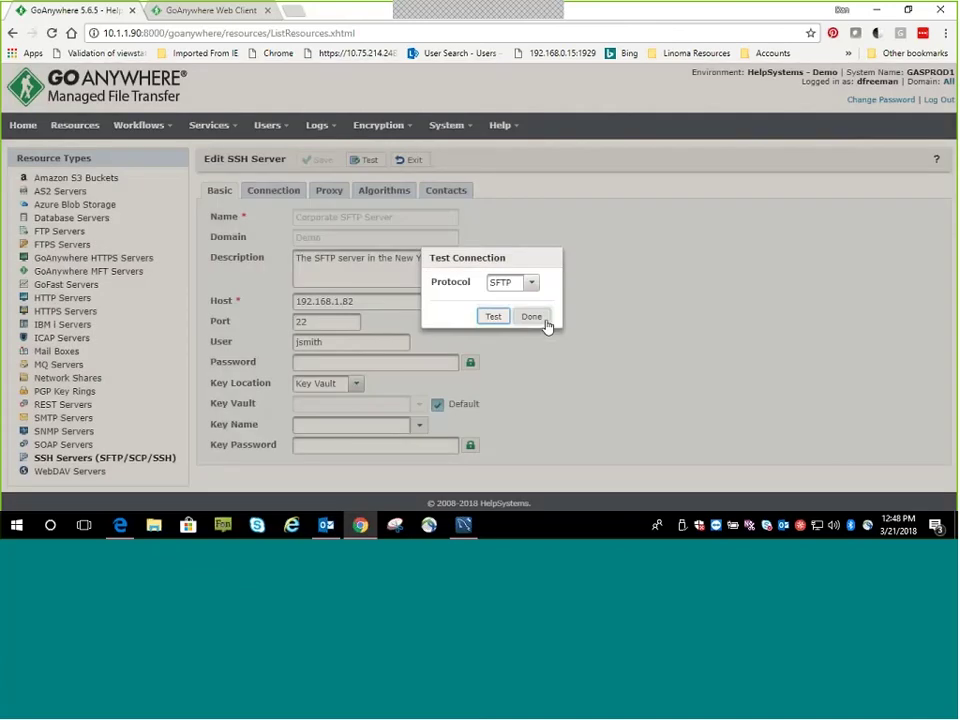
pyautogui.click(538, 320)
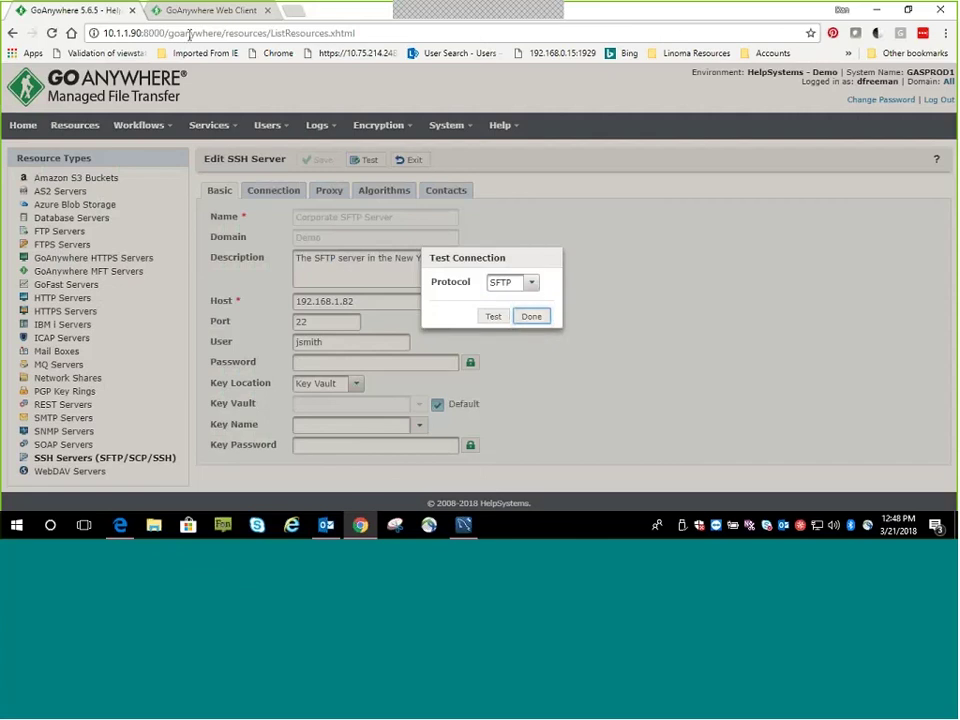
# Keep SFTP as the test protocol, then close the GoAnywhere help tab
pyautogui.click(531, 282)
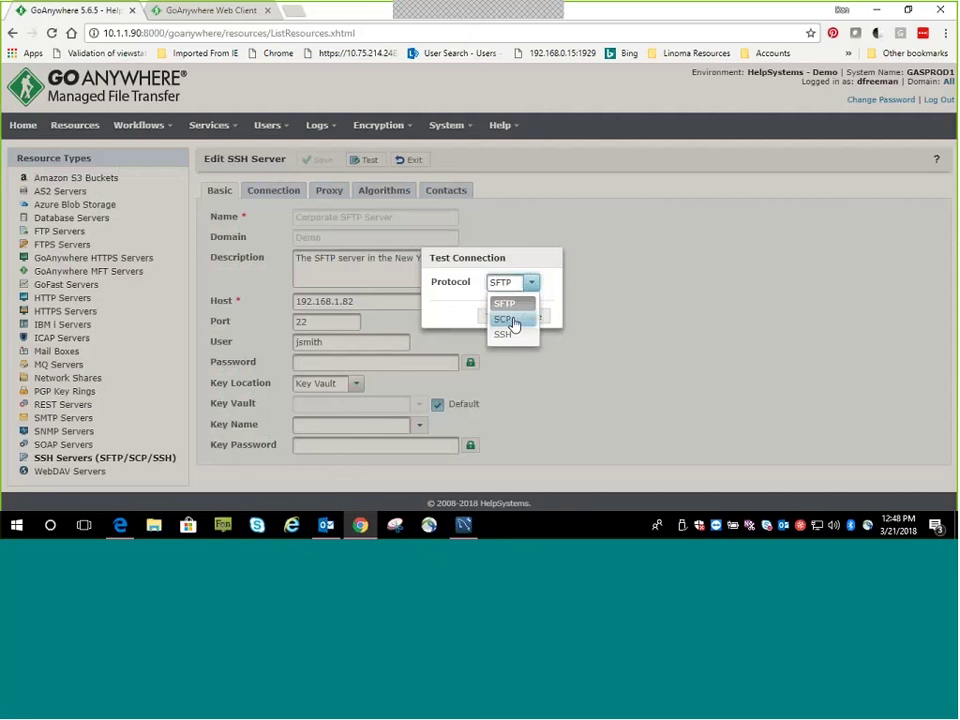
pyautogui.click(486, 318)
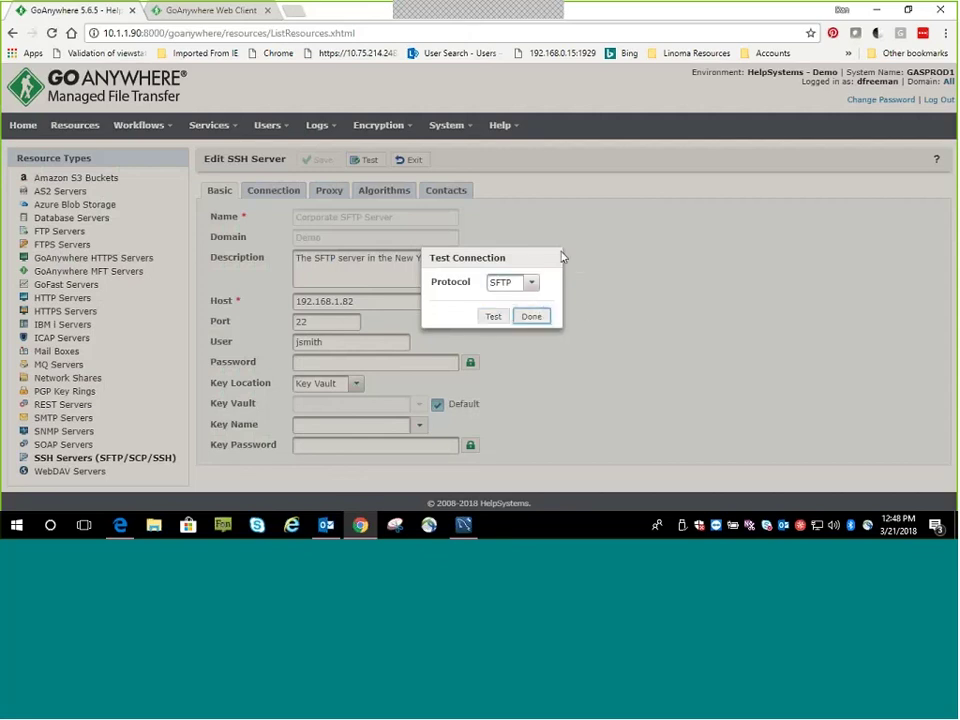
pyautogui.doubleClick(243, 34)
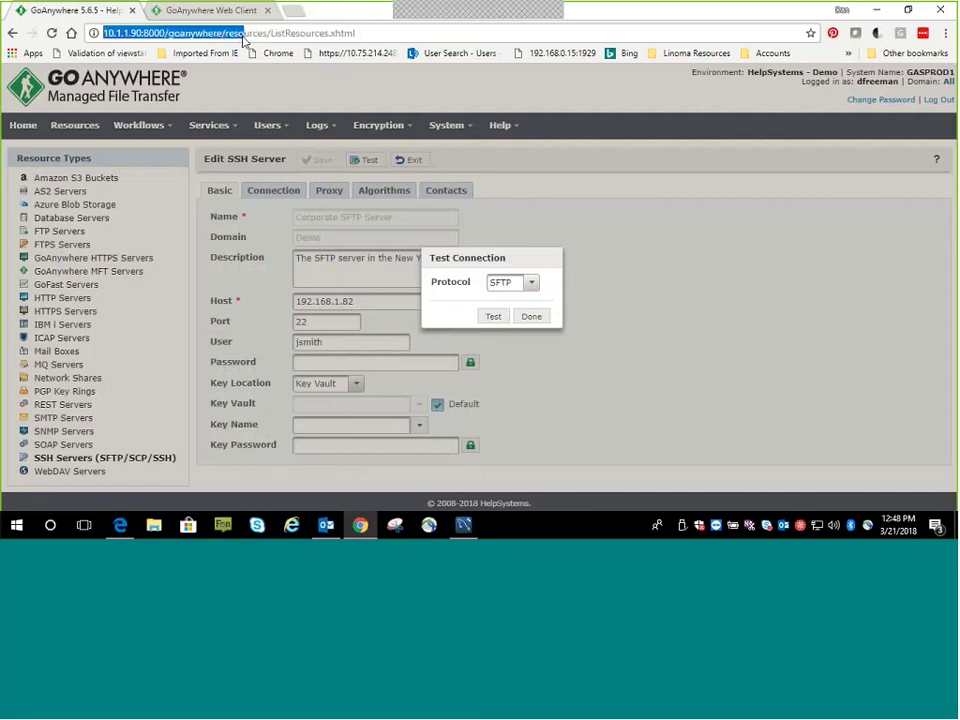
pyautogui.click(132, 10)
# Load the GoAnywhere server at 10.1.1.90:8000 in a new browser tab
pyautogui.click(153, 11)
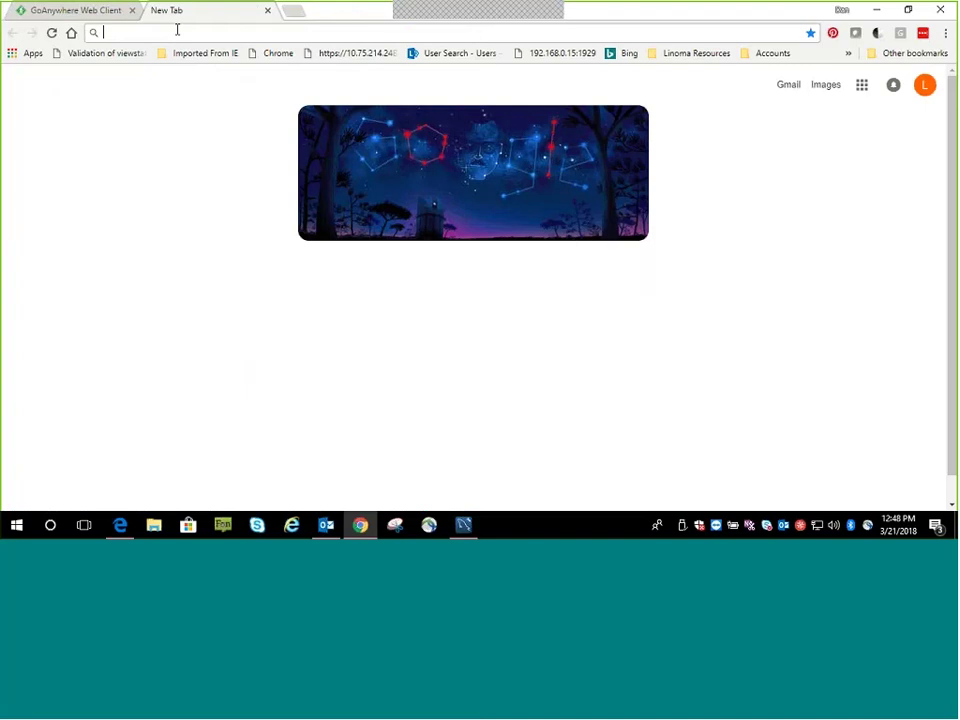
pyautogui.write('1')
pyautogui.press('Return')
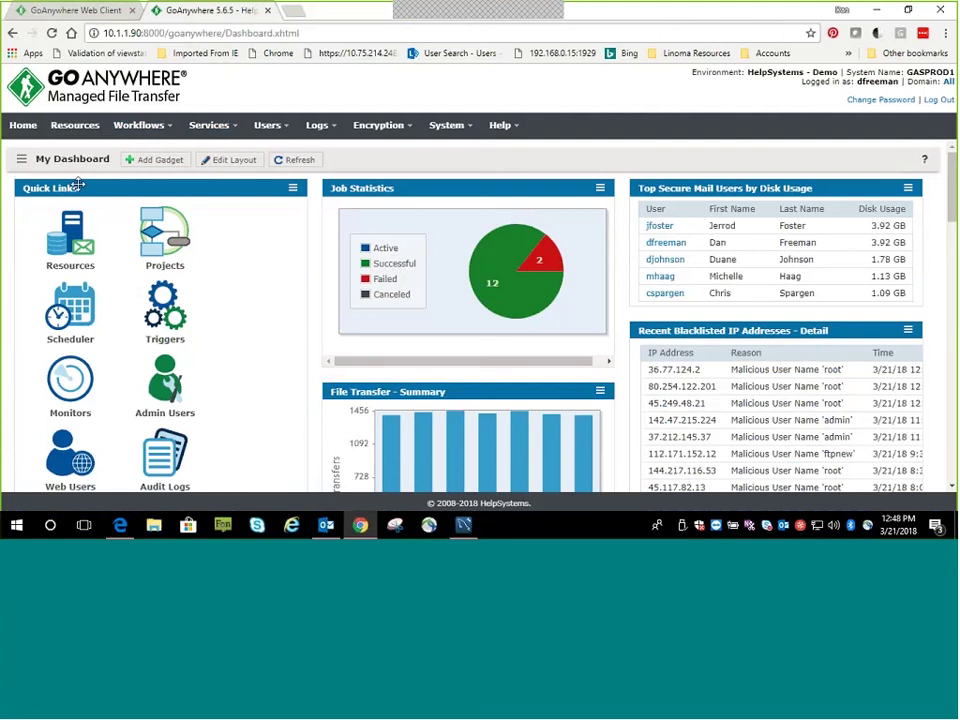
# Open the 'pgp encrypt then sftp' project from the FTP flavors projects folder
pyautogui.click(172, 126)
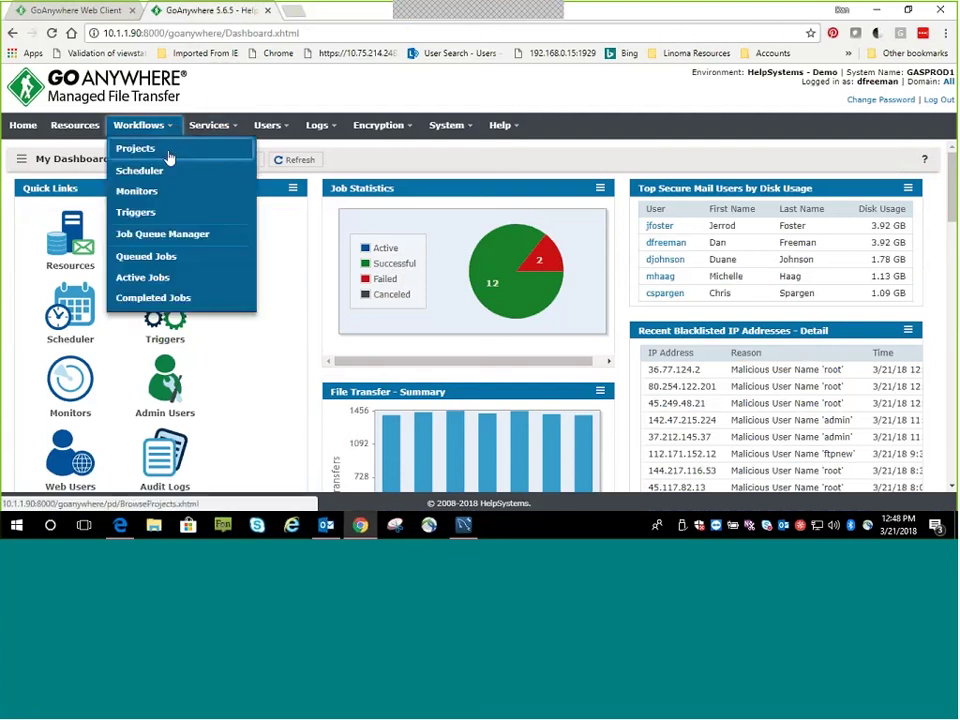
pyautogui.click(163, 158)
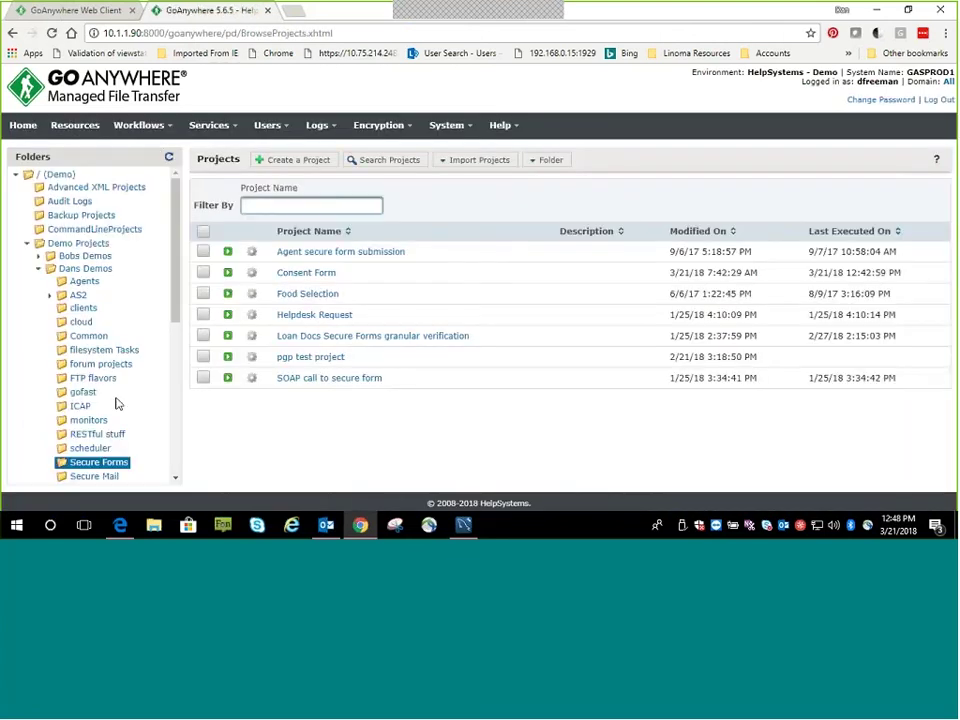
pyautogui.scroll(-2, 124, 410)
pyautogui.scroll(-2, 124, 410)
pyautogui.click(64, 394)
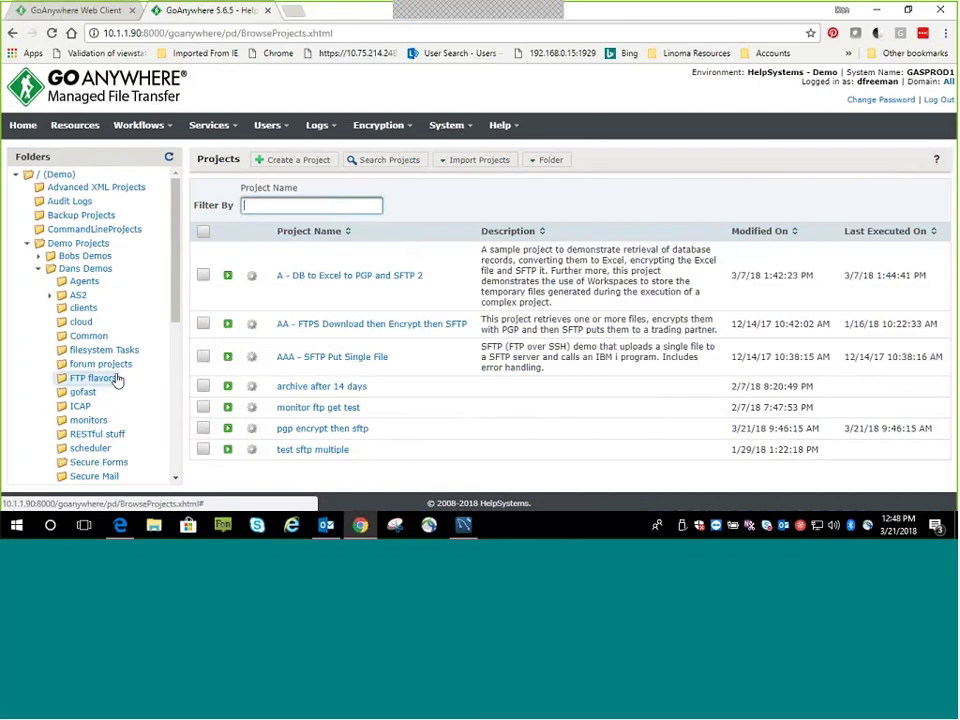
pyautogui.click(298, 432)
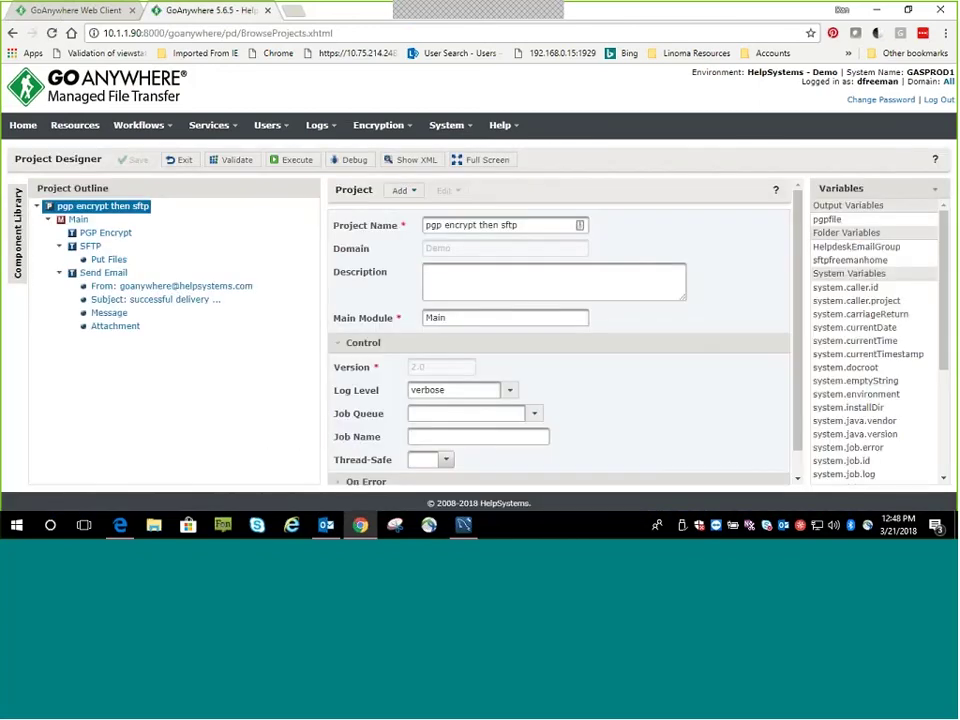
# Review the PGP Encrypt step's settings, including the AS2_flow_diagram.pdf input file
pyautogui.click(100, 234)
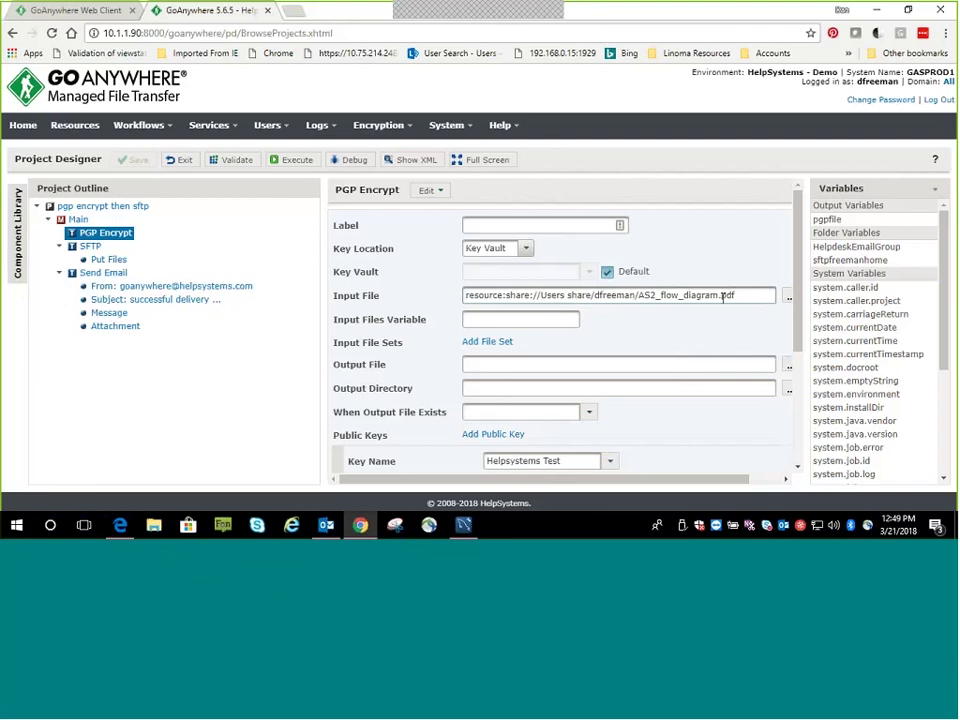
pyautogui.moveTo(737, 294); pyautogui.dragTo(639, 295)
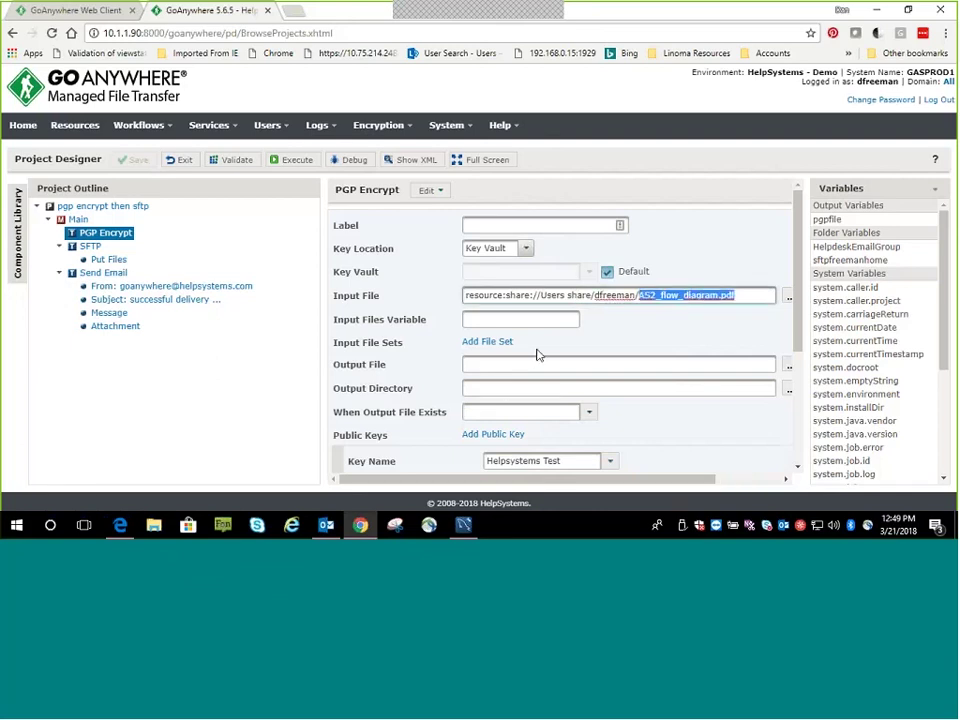
pyautogui.scroll(-1, 538, 355)
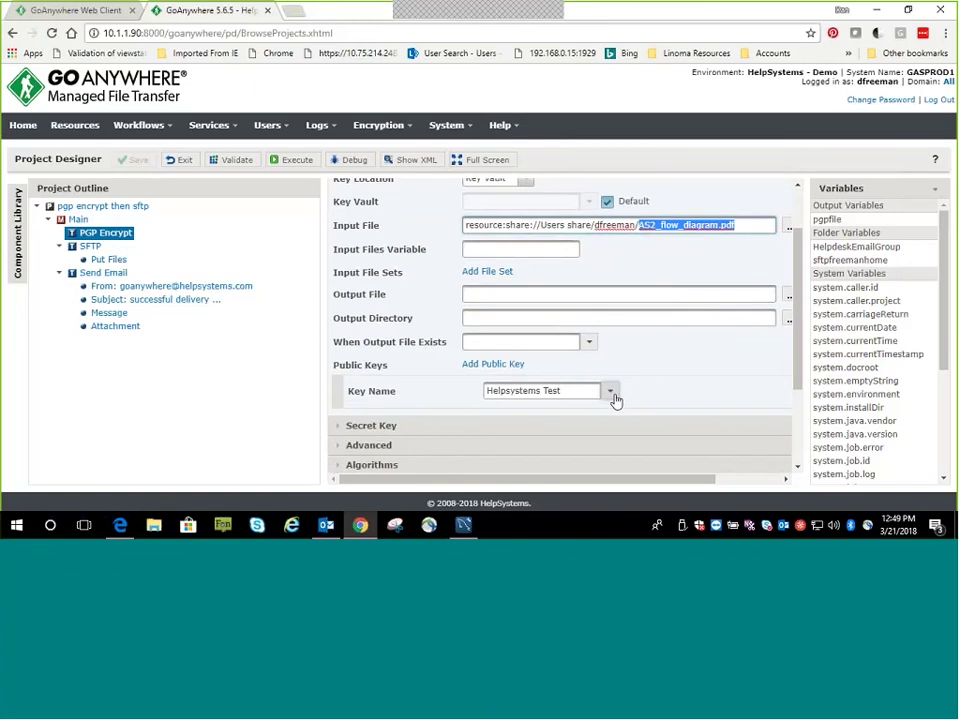
pyautogui.scroll(1, 618, 385)
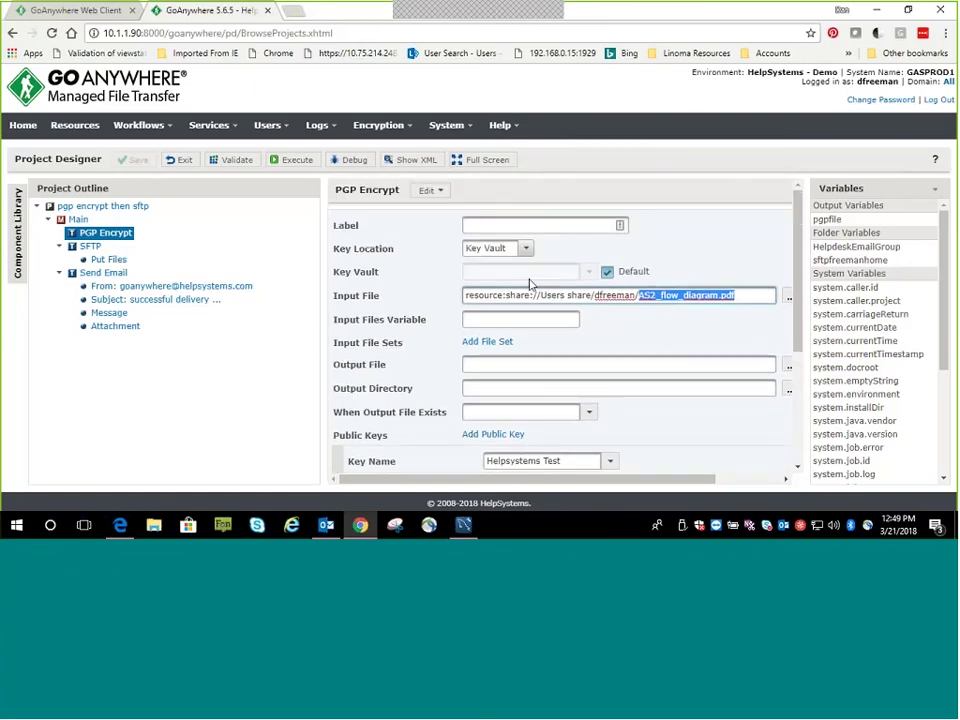
# Confirm the key stays Helpsystems Test and the output variable is pgpfile, then view the SFTP task
pyautogui.click(411, 131)
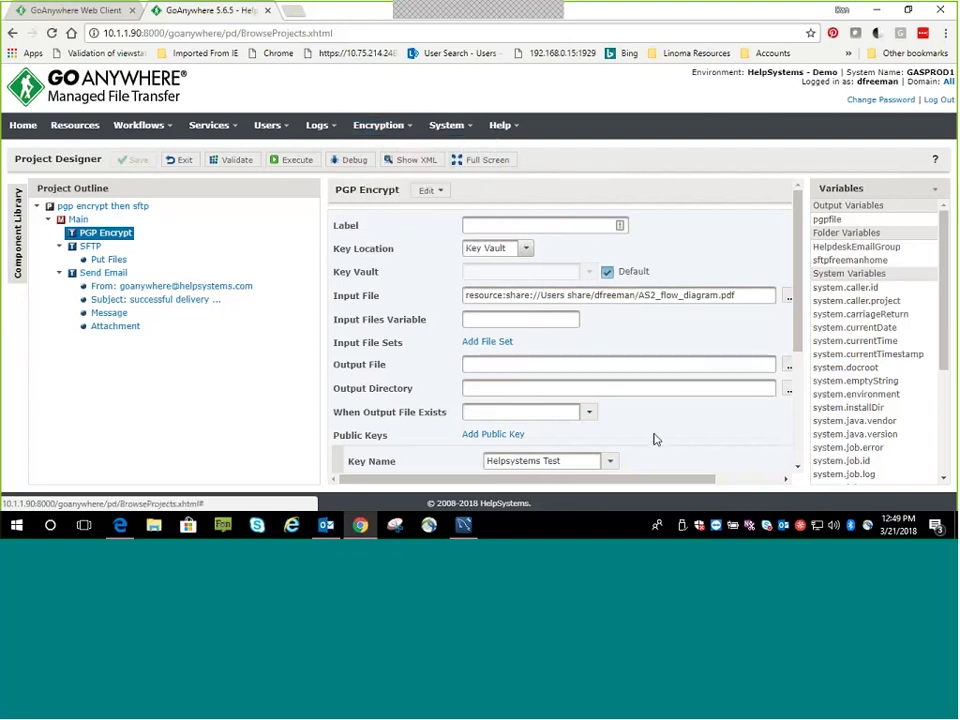
pyautogui.click(610, 461)
pyautogui.click(553, 392)
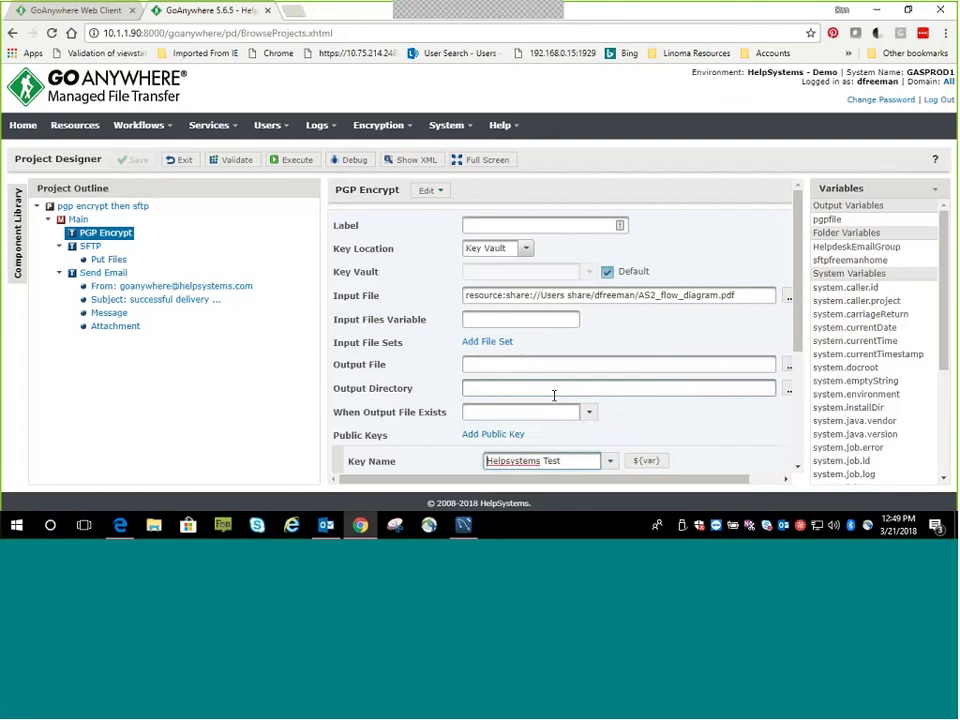
pyautogui.scroll(-5, 600, 377)
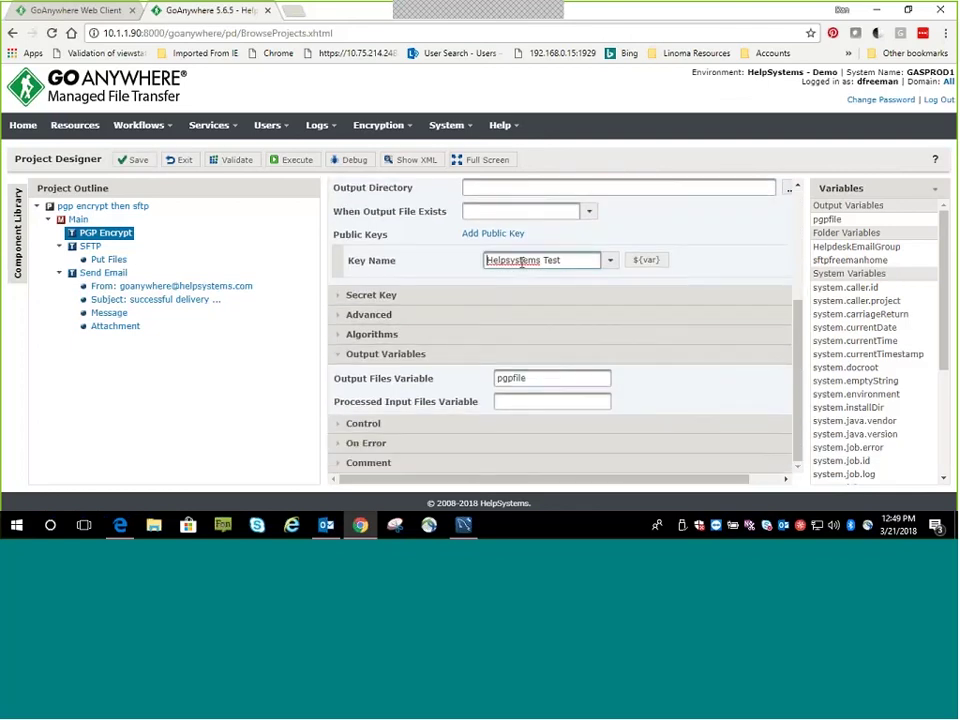
pyautogui.scroll(2, 495, 260)
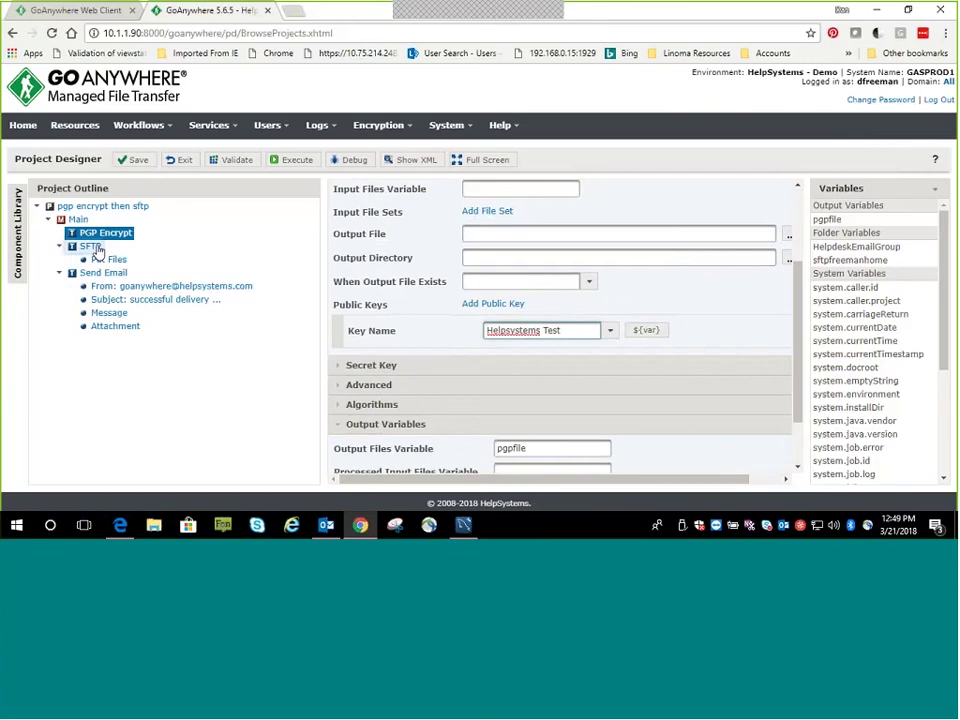
pyautogui.doubleClick(531, 448)
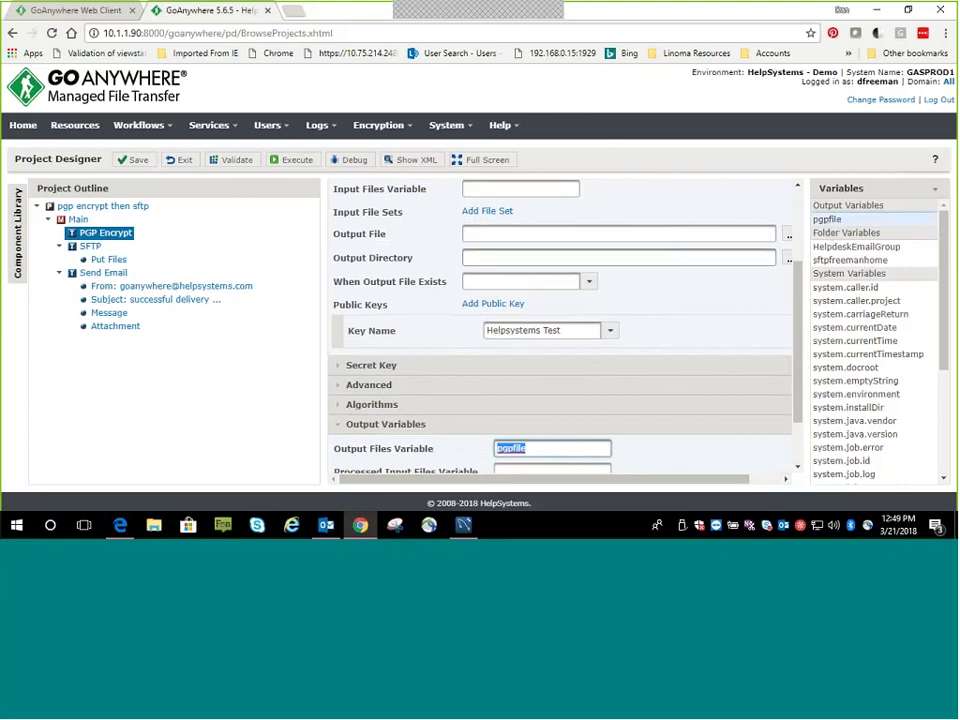
pyautogui.click(90, 246)
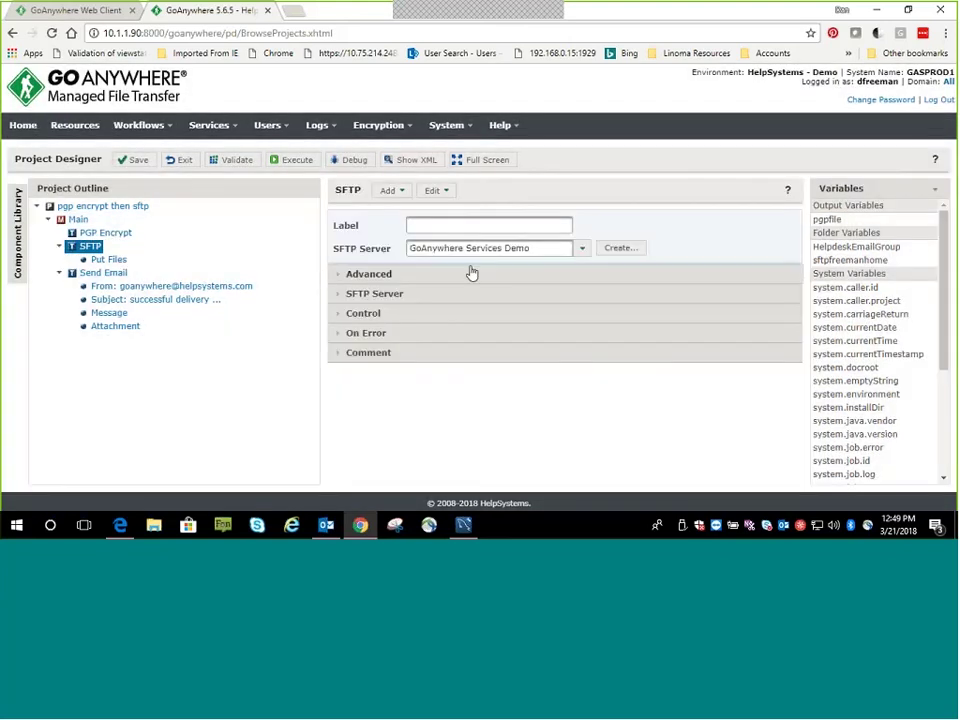
# Keep the GoAnywhere Services Demo server, set Put Files source to ${pgpfile}, and execute the project
pyautogui.click(582, 250)
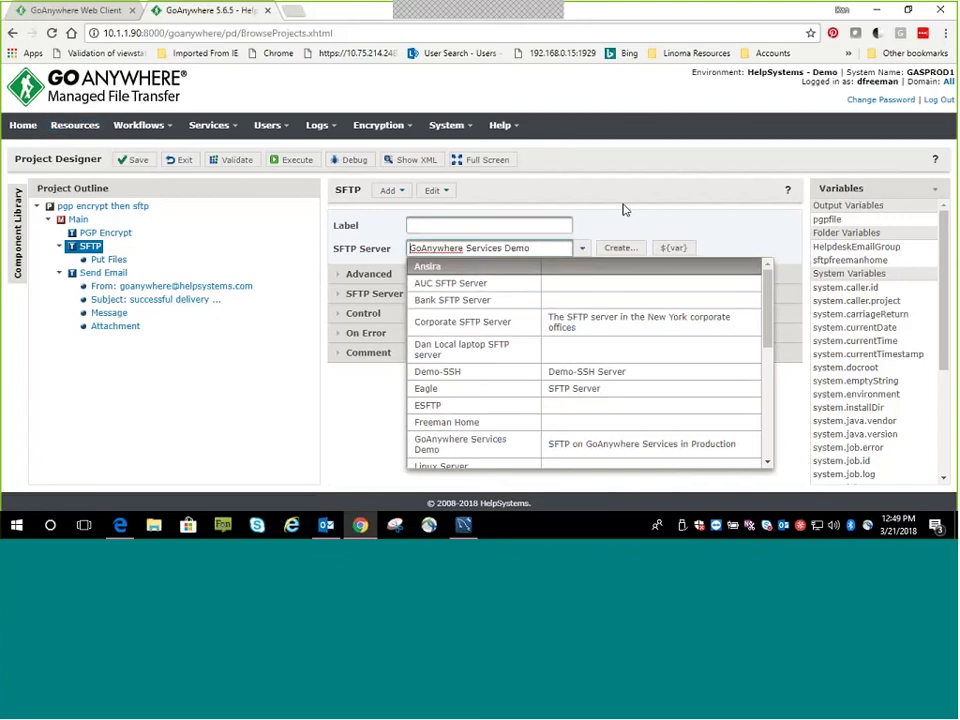
pyautogui.click(522, 248)
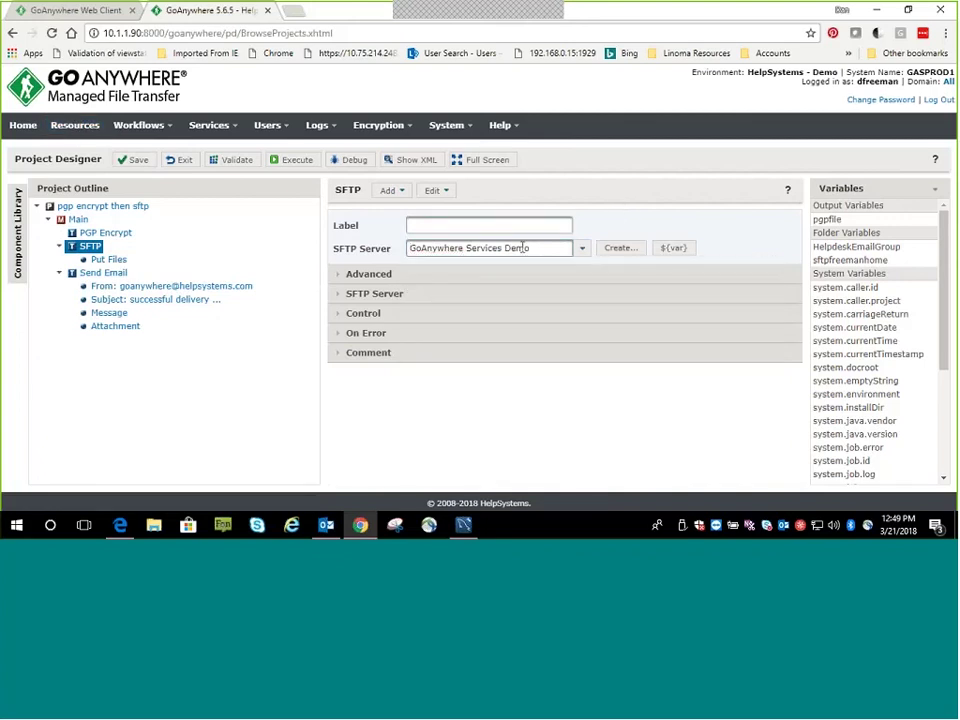
pyautogui.click(102, 260)
pyautogui.tripleClick(497, 248)
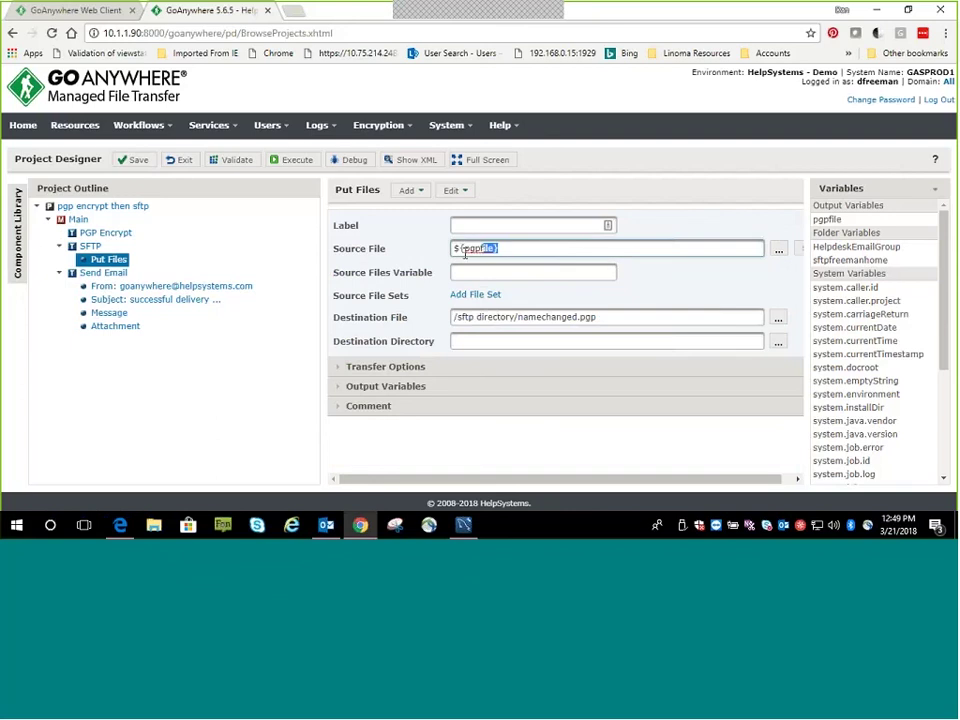
pyautogui.press('BackSpace')
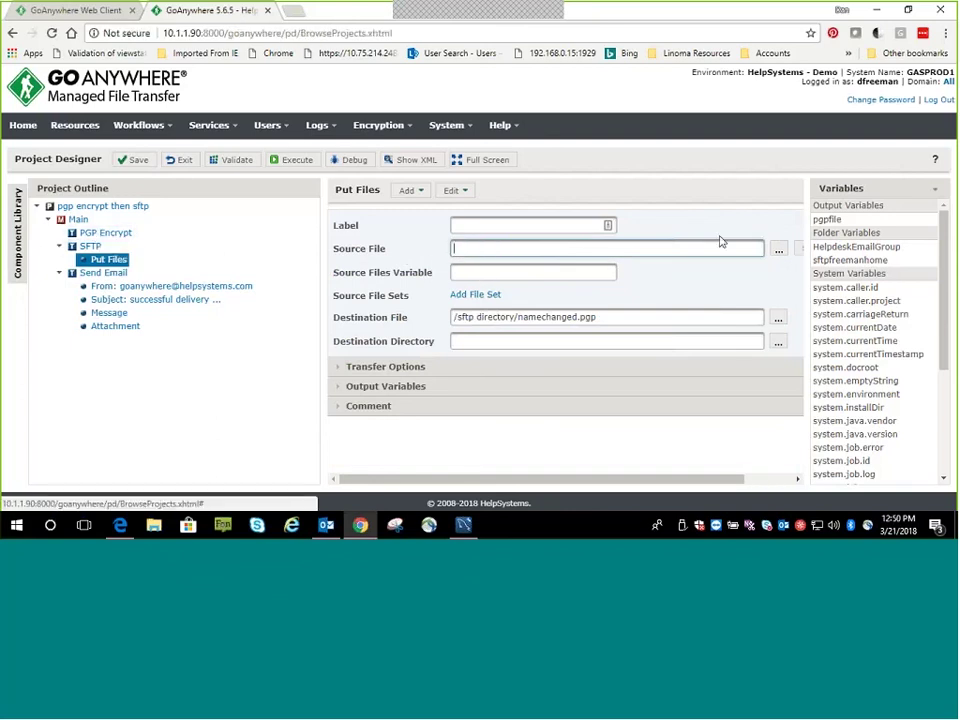
pyautogui.moveTo(826, 220); pyautogui.dragTo(495, 252)
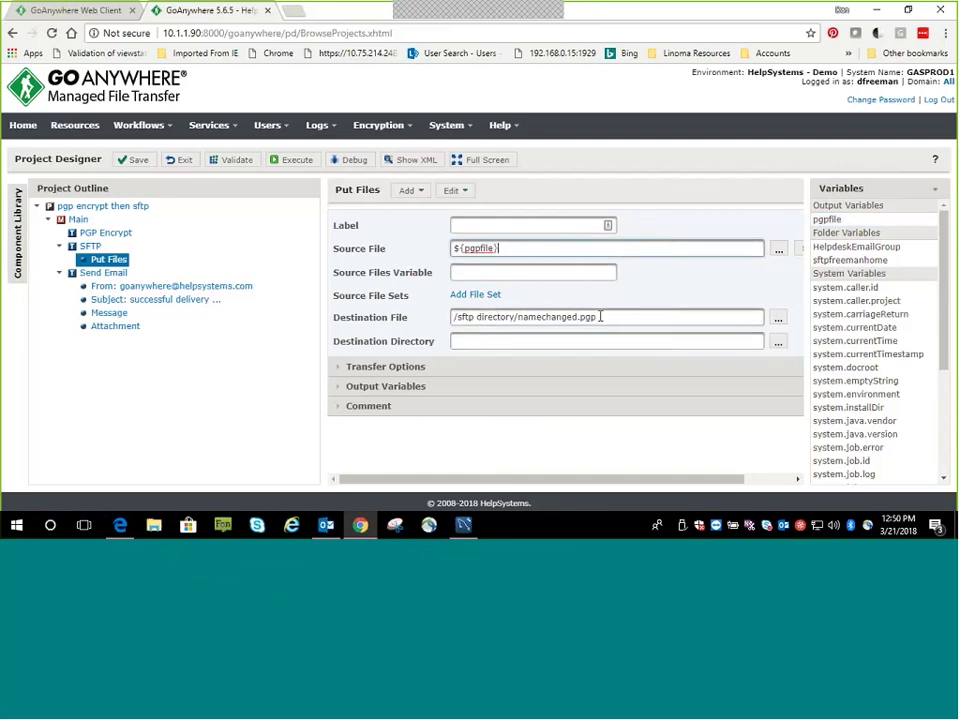
pyautogui.moveTo(598, 317); pyautogui.dragTo(517, 320)
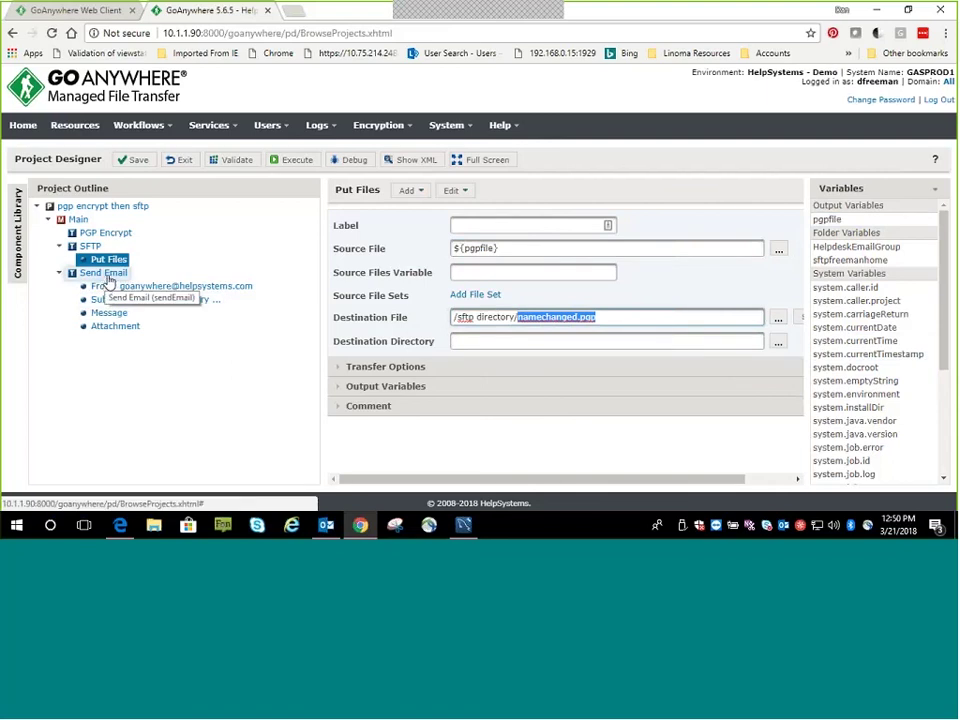
pyautogui.click(289, 160)
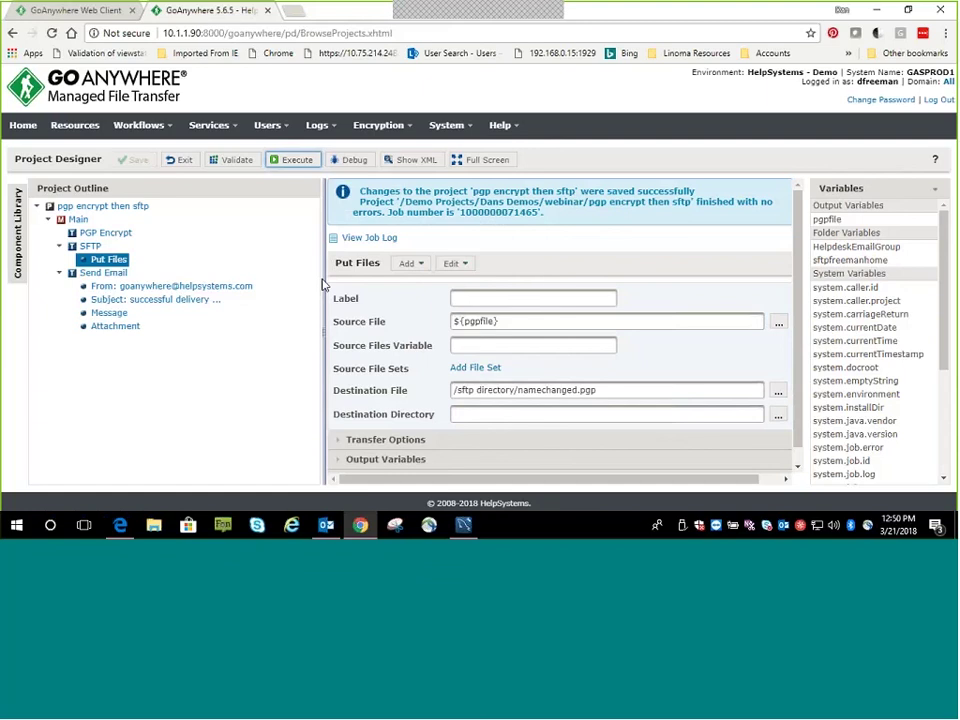
# Open this run's job log and highlight the public-key, encryption and SFTP task entries
pyautogui.click(367, 239)
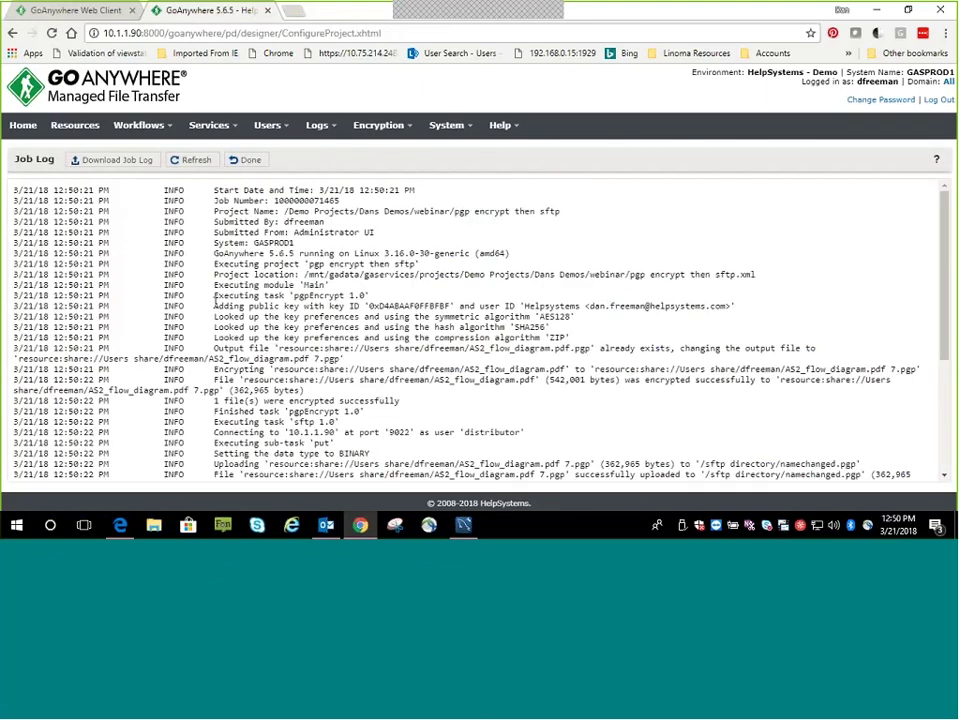
pyautogui.moveTo(212, 305); pyautogui.dragTo(360, 318)
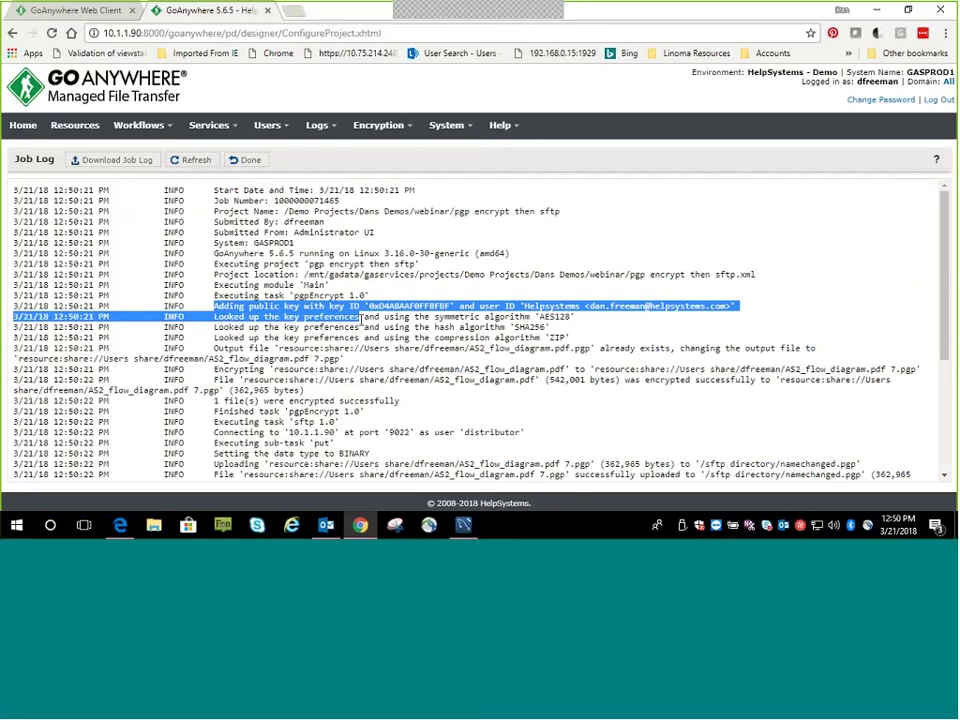
pyautogui.moveTo(213, 369); pyautogui.dragTo(335, 369)
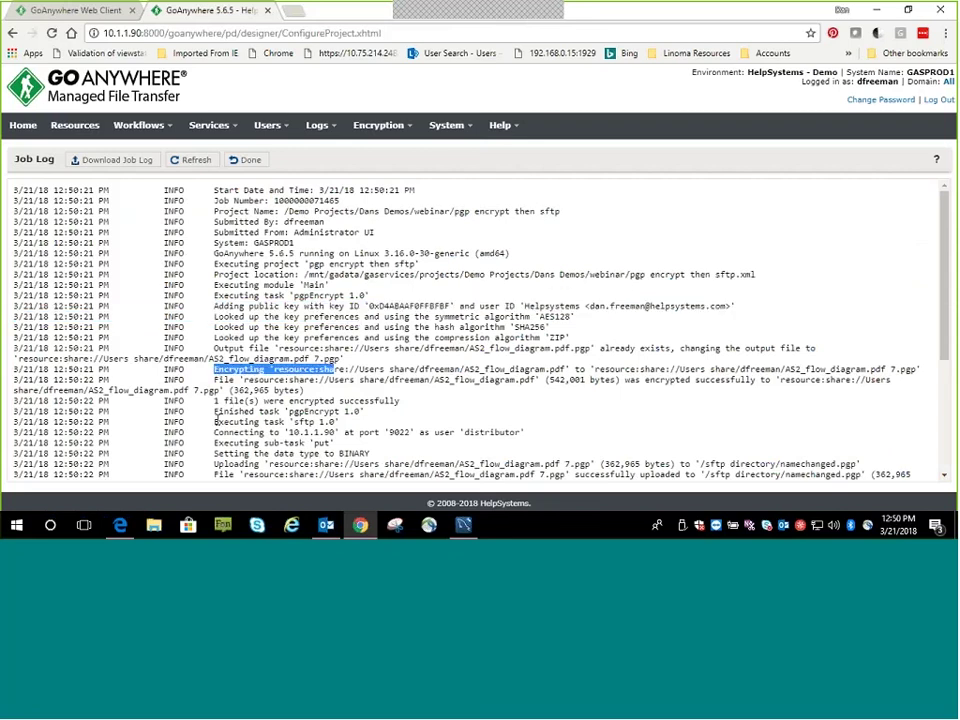
pyautogui.moveTo(214, 421); pyautogui.dragTo(333, 421)
# Highlight the namechanged.pgp upload entries, the upload success message and the sendEmail entry
pyautogui.scroll(-3, 303, 434)
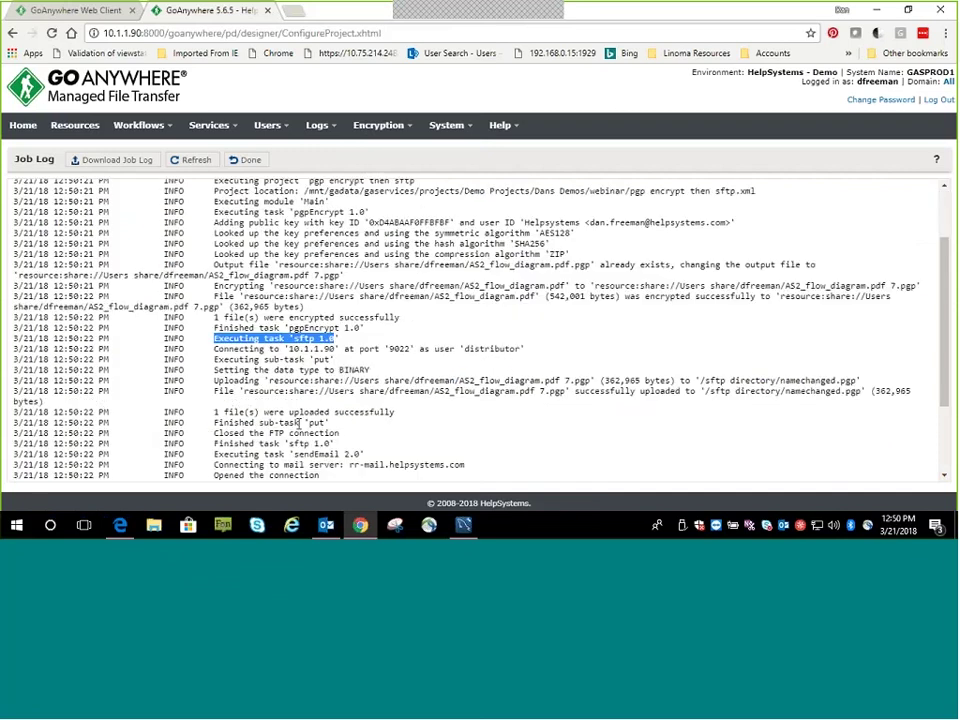
pyautogui.moveTo(214, 325); pyautogui.dragTo(20, 344)
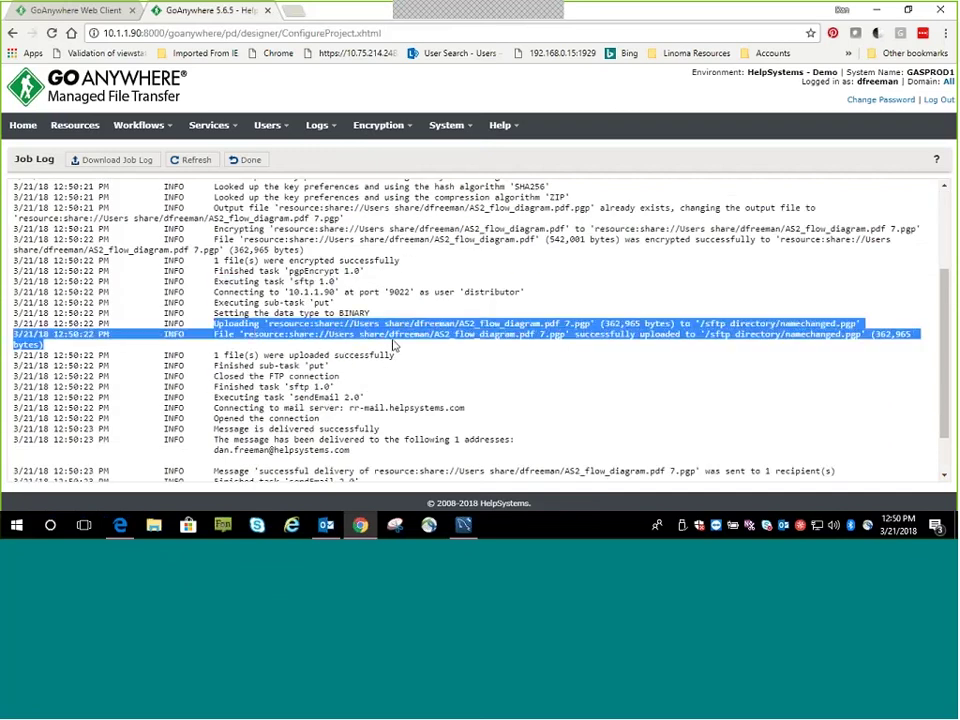
pyautogui.moveTo(273, 355); pyautogui.dragTo(393, 355)
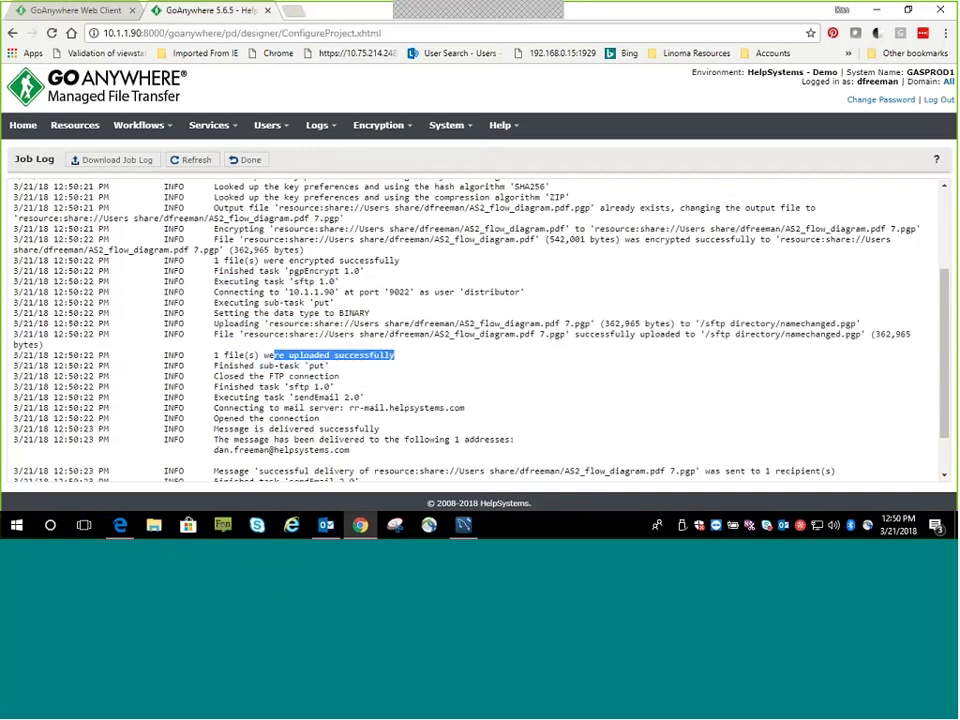
pyautogui.moveTo(218, 397); pyautogui.dragTo(362, 398)
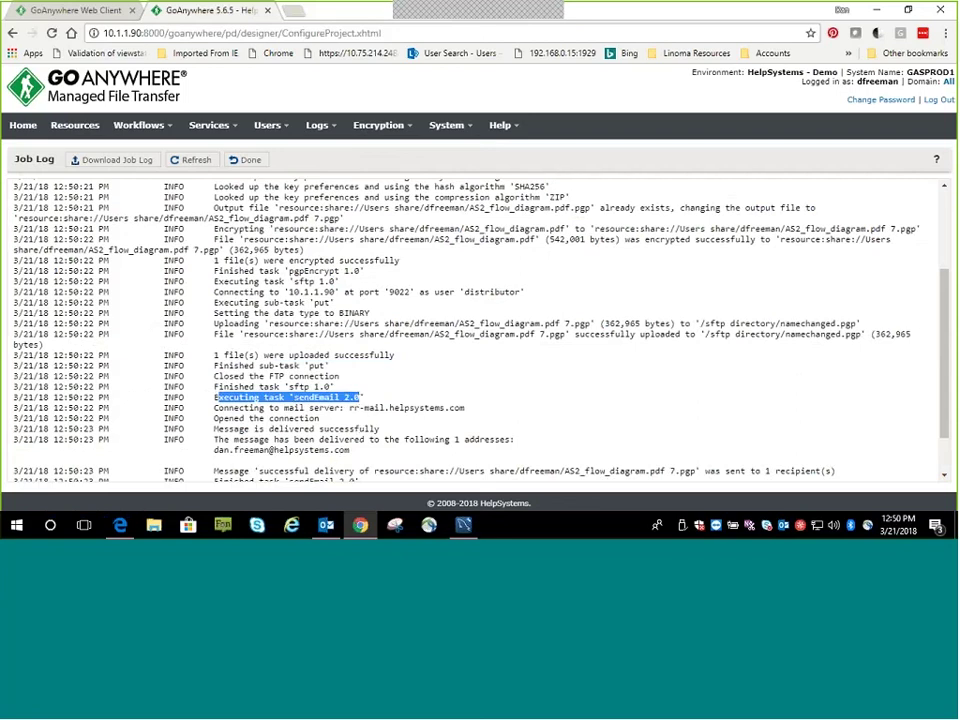
# Check the GoAnywhere delivery notification email in Outlook, then return to the job log
pyautogui.click(326, 524)
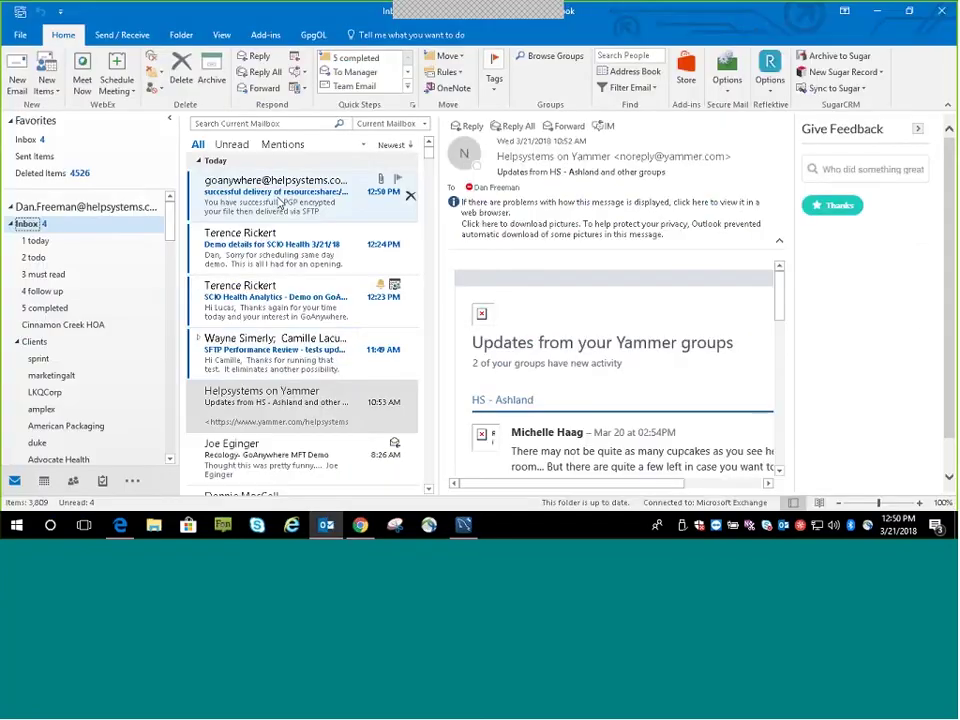
pyautogui.click(270, 205)
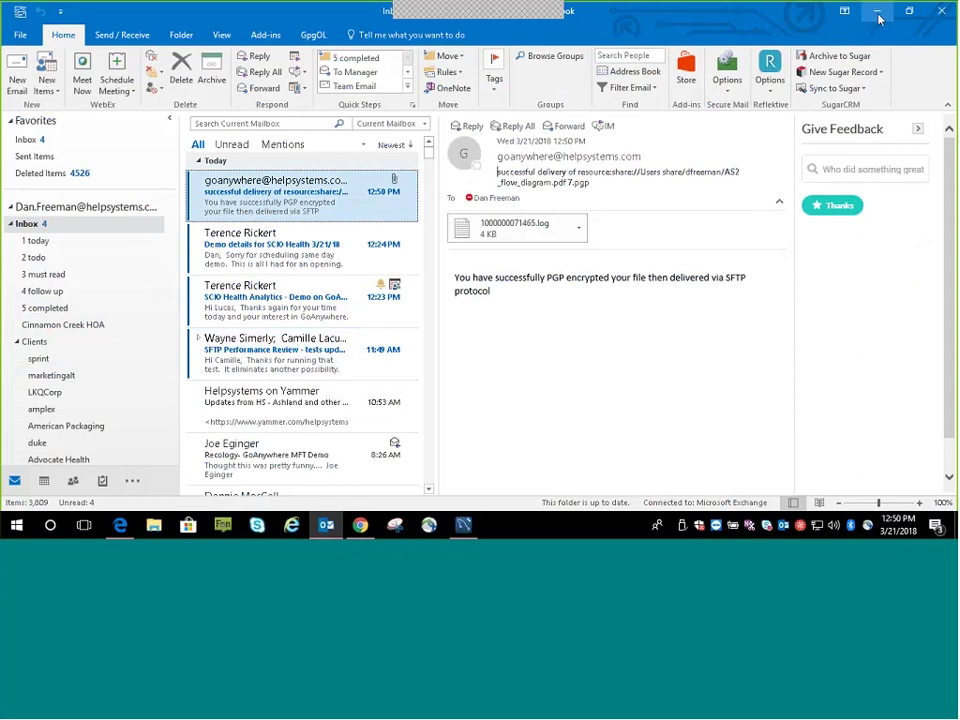
pyautogui.hotkey('alt', 'Tab')
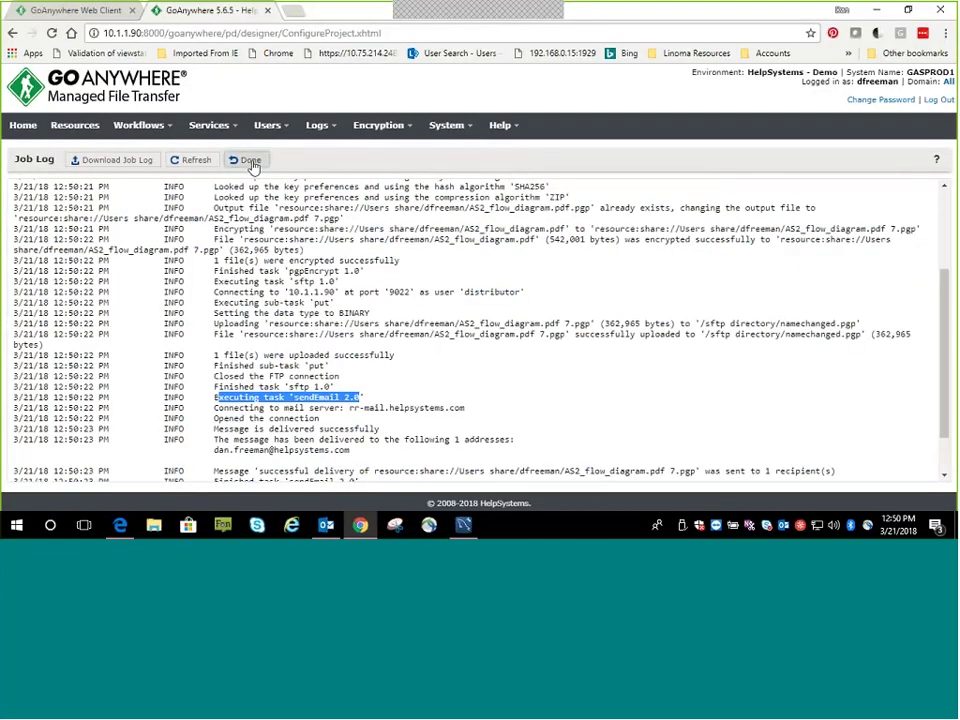
# Close the job log and review PGP Encrypt's input AS2_flow_diagram.pdf with key Helpsystems Test
pyautogui.click(250, 163)
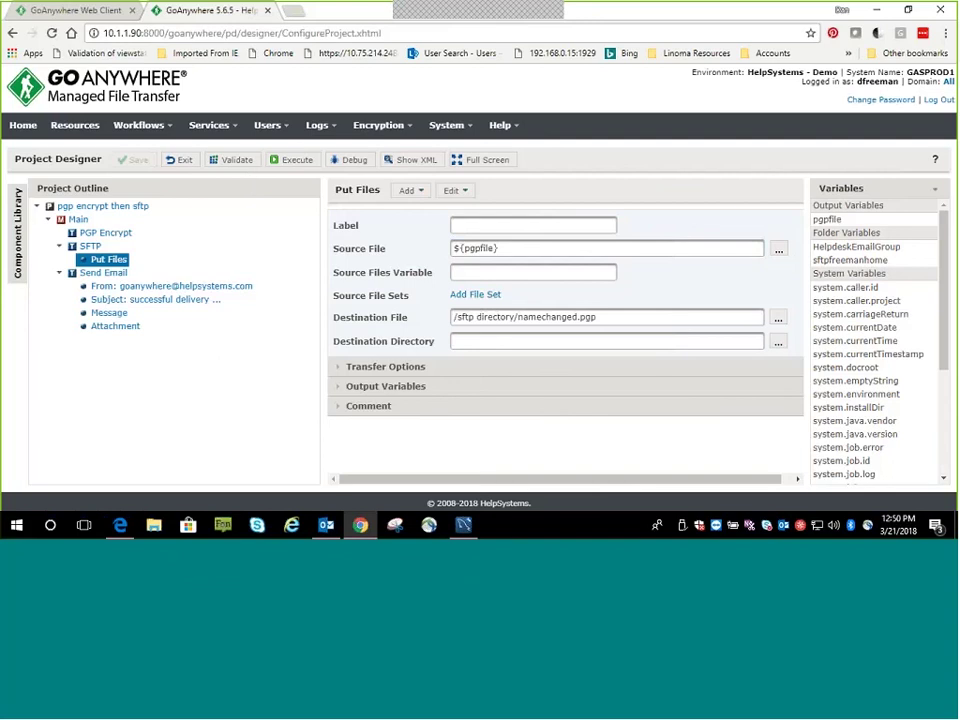
pyautogui.click(100, 233)
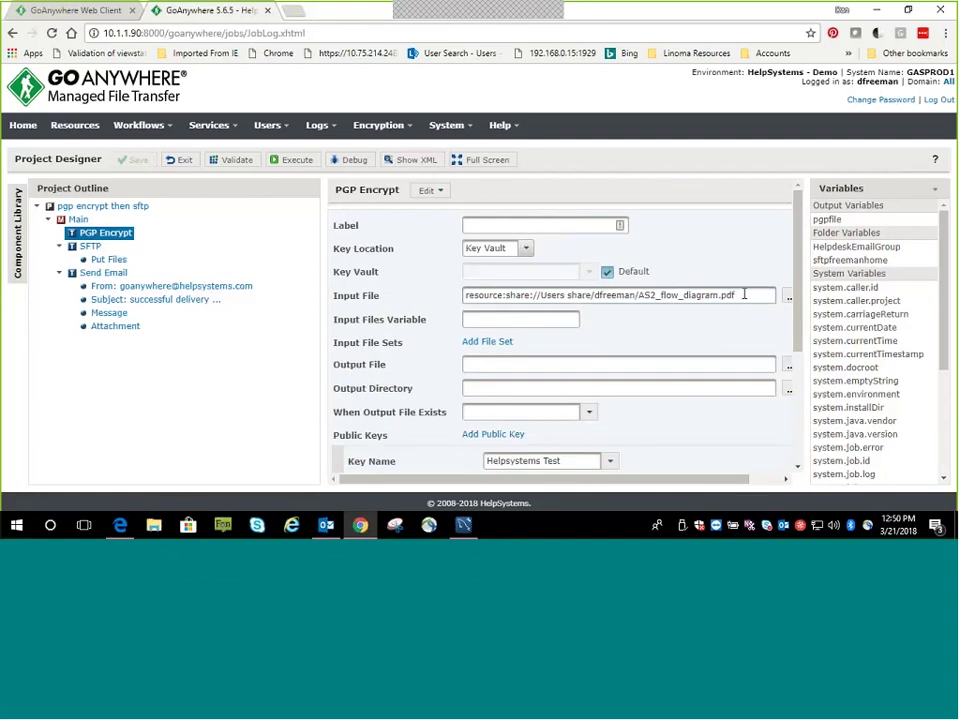
pyautogui.moveTo(750, 294); pyautogui.dragTo(638, 297)
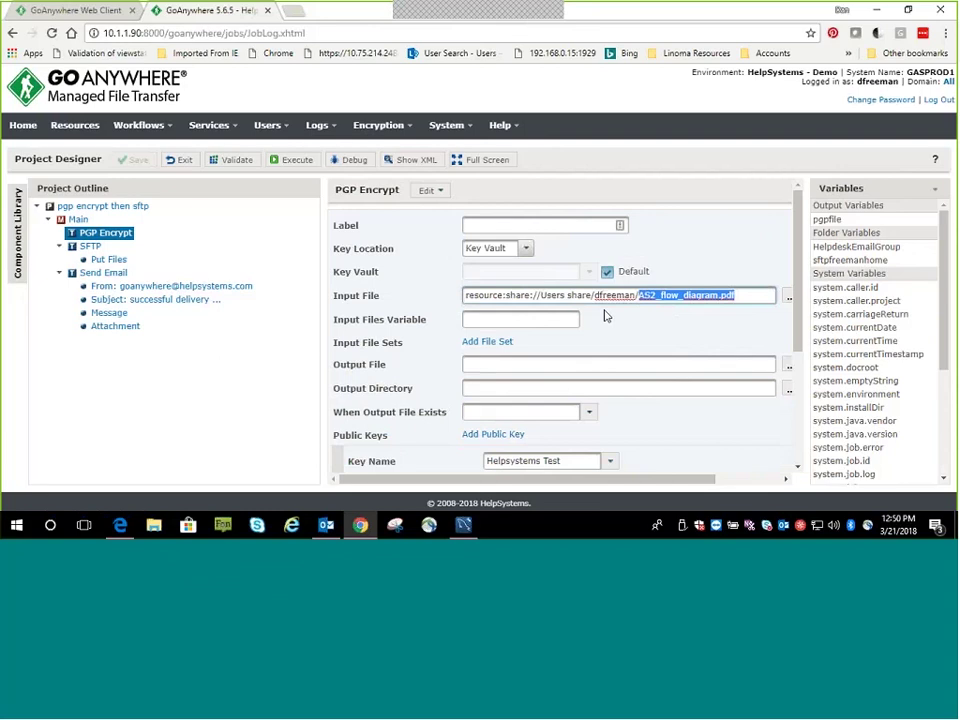
pyautogui.click(472, 319)
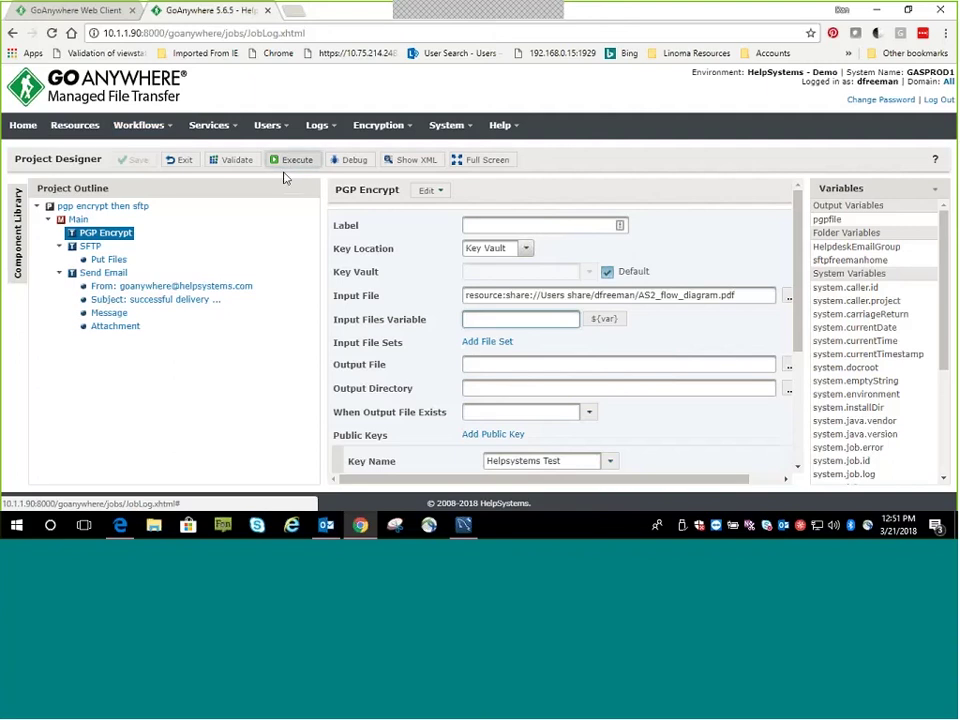
pyautogui.click(165, 130)
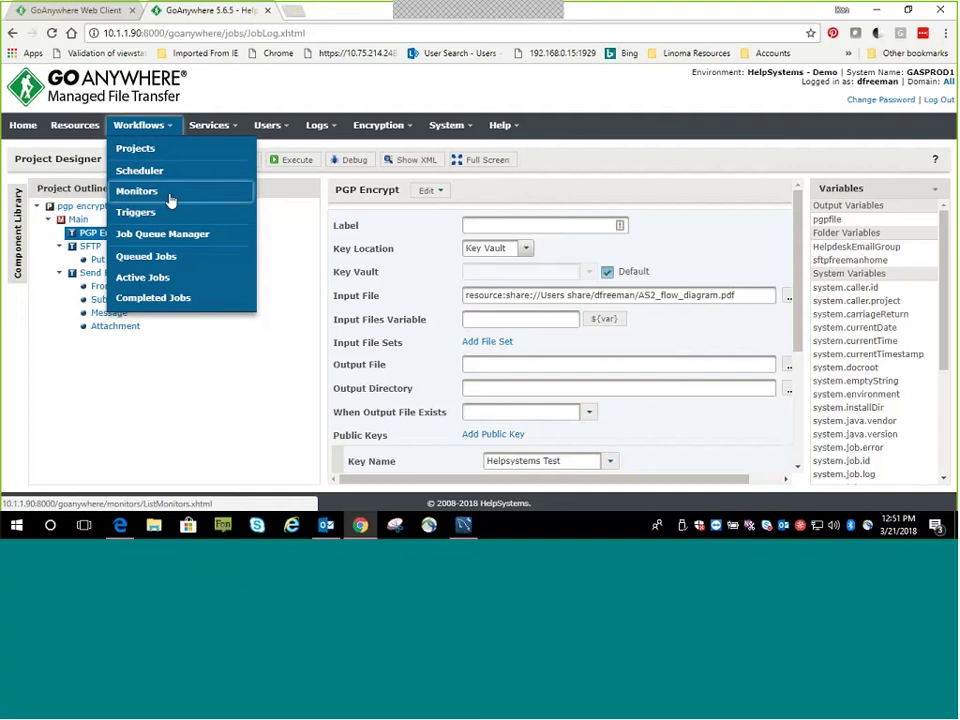
# Start a new Demo-domain monitor and inspect its project variable files = ${monitor.fileList}
pyautogui.click(170, 199)
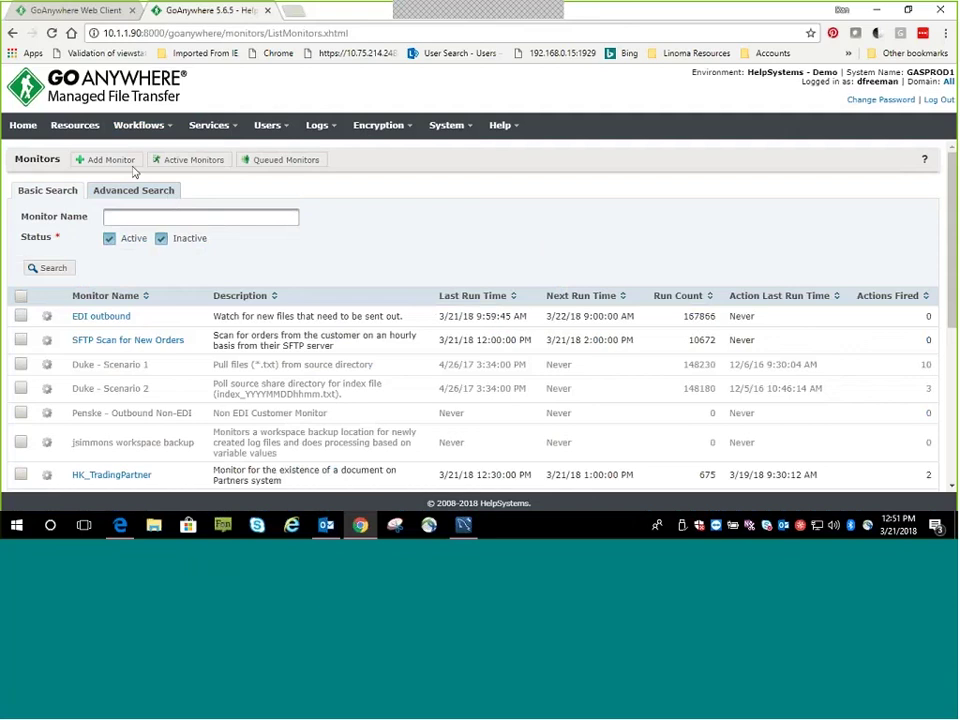
pyautogui.click(88, 160)
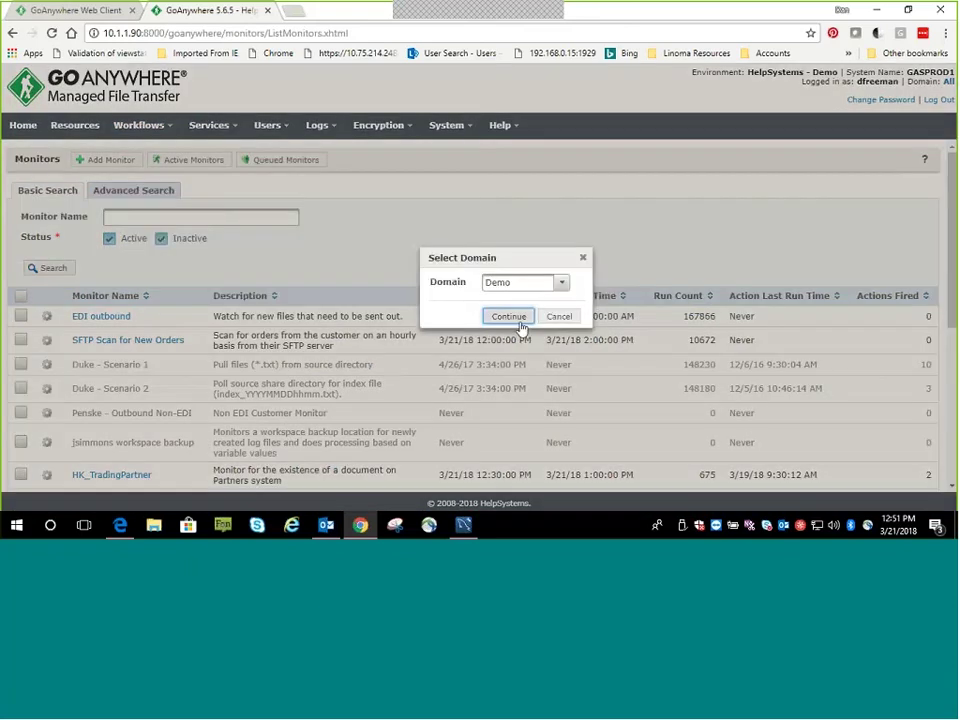
pyautogui.click(510, 434)
pyautogui.click(149, 193)
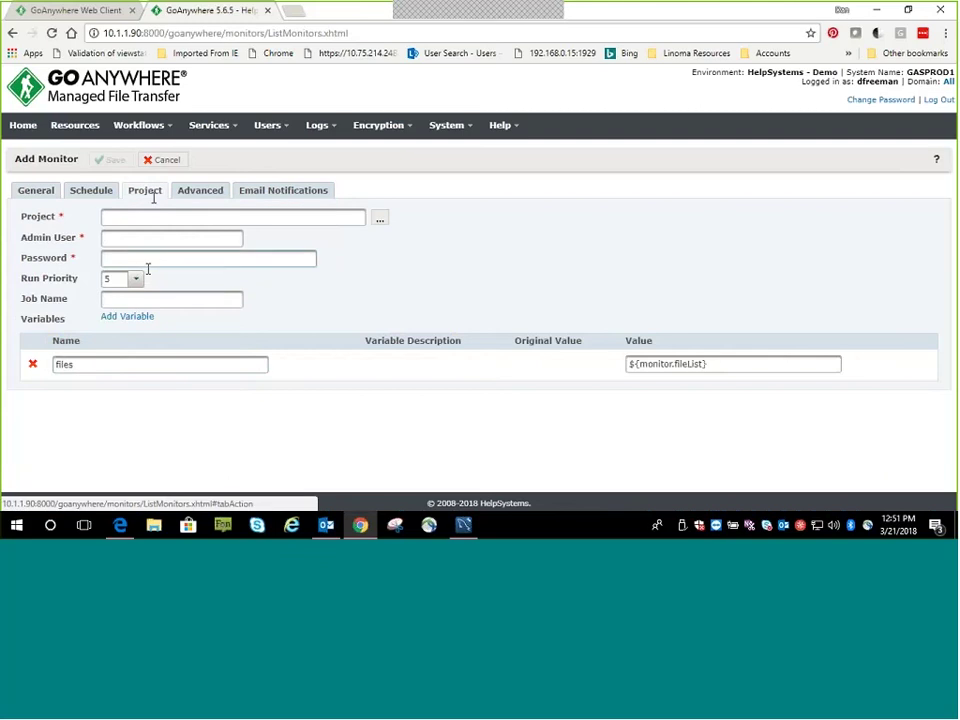
pyautogui.doubleClick(64, 376)
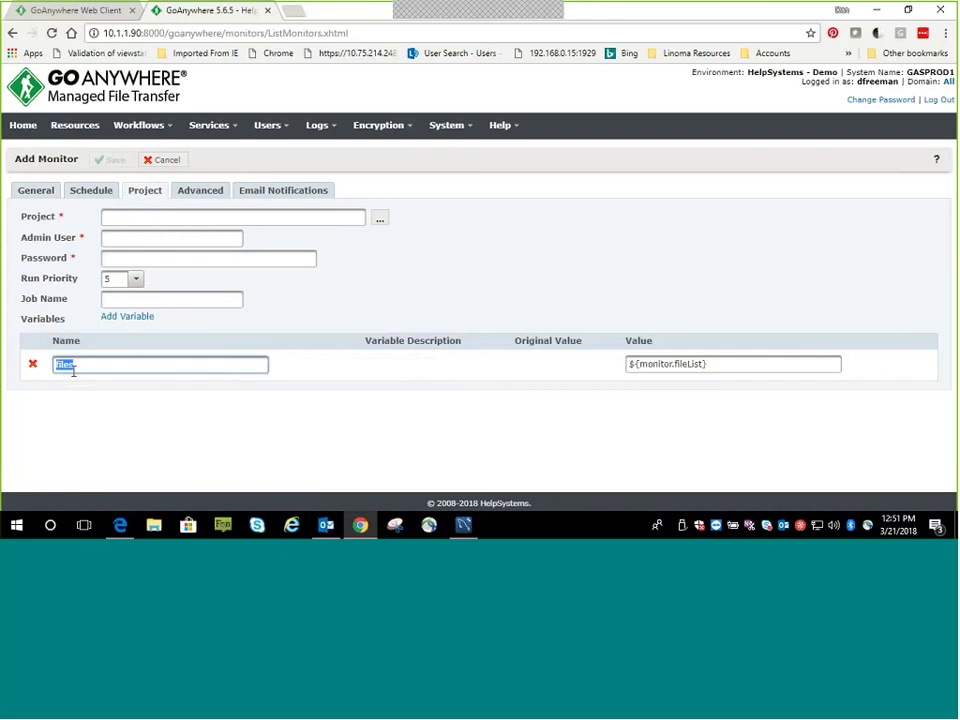
pyautogui.click(134, 216)
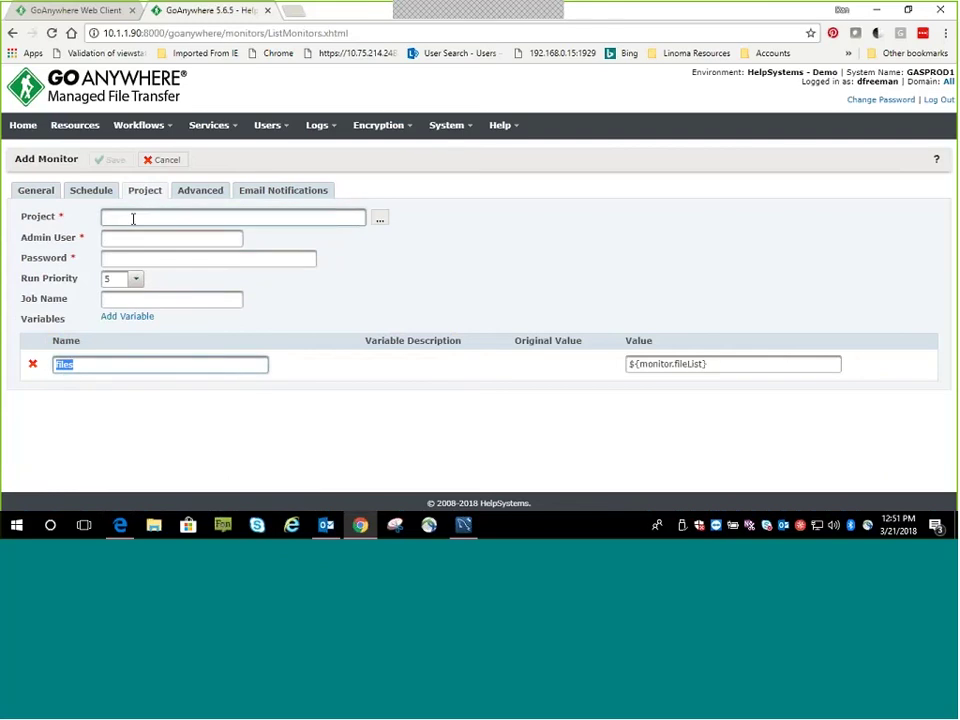
pyautogui.click(169, 129)
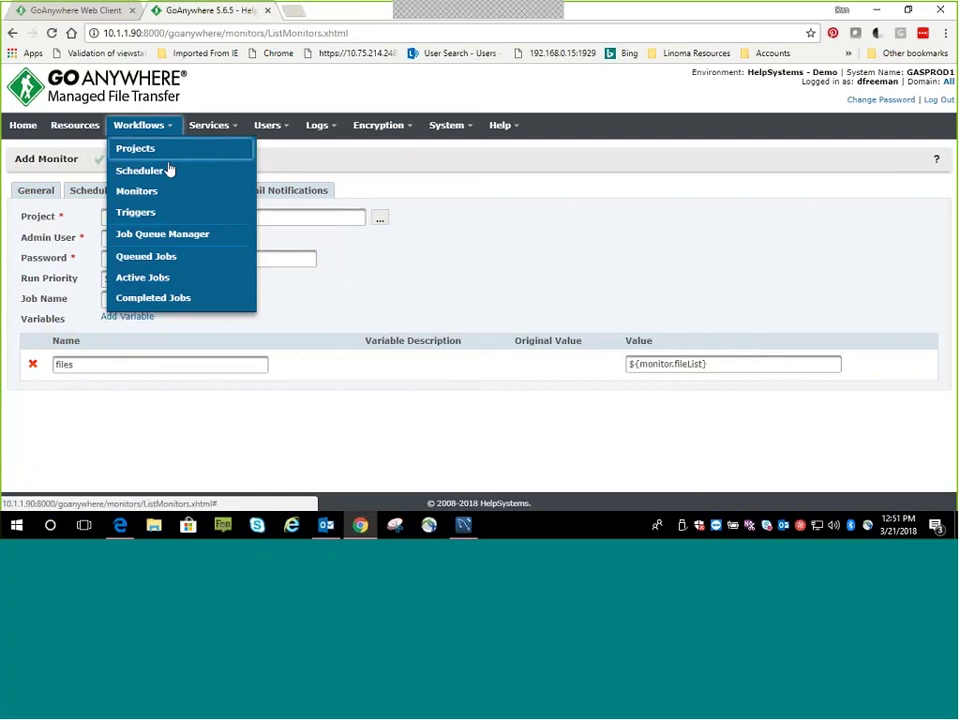
# In the 'pgp encrypt then sftp' project, set PGP Encrypt's Input Files Variable to ${files}
pyautogui.click(163, 152)
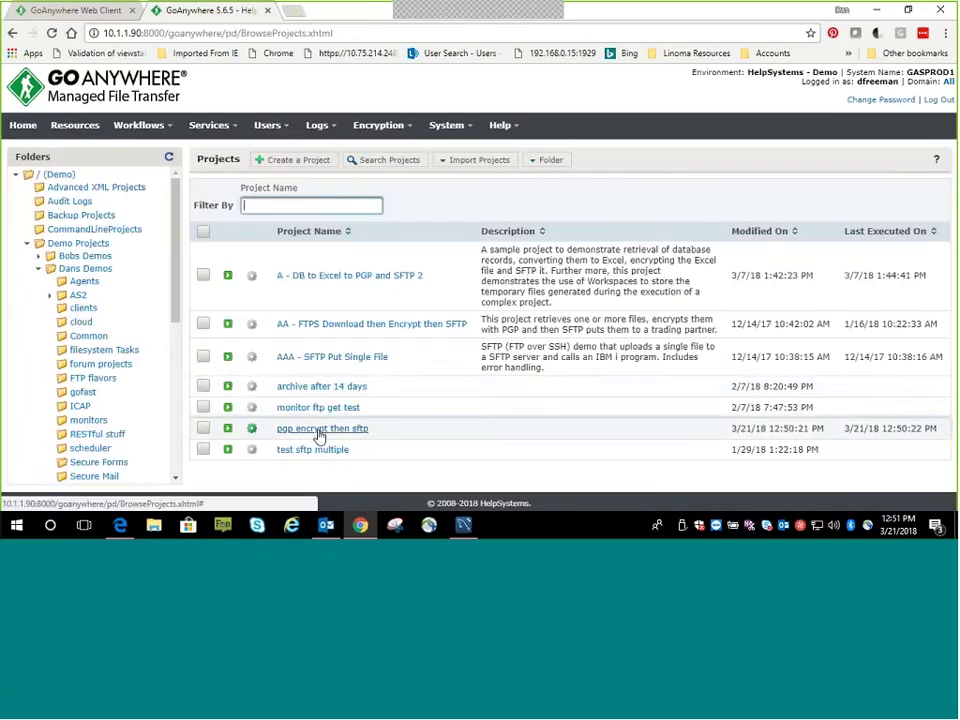
pyautogui.click(316, 429)
pyautogui.click(104, 232)
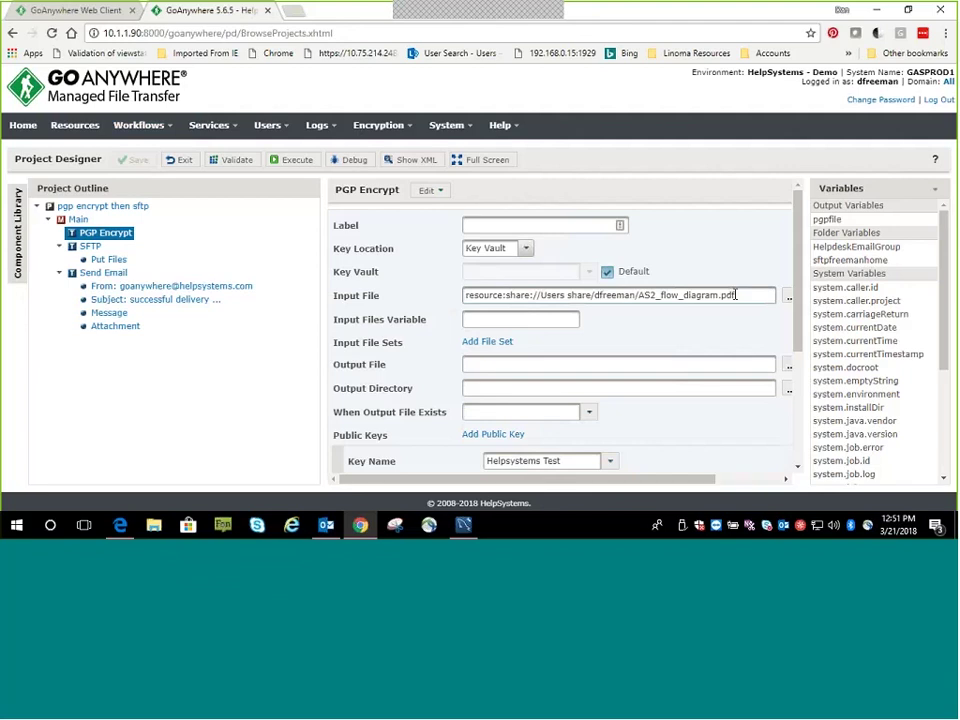
pyautogui.moveTo(736, 295); pyautogui.dragTo(655, 297)
pyautogui.click(522, 319)
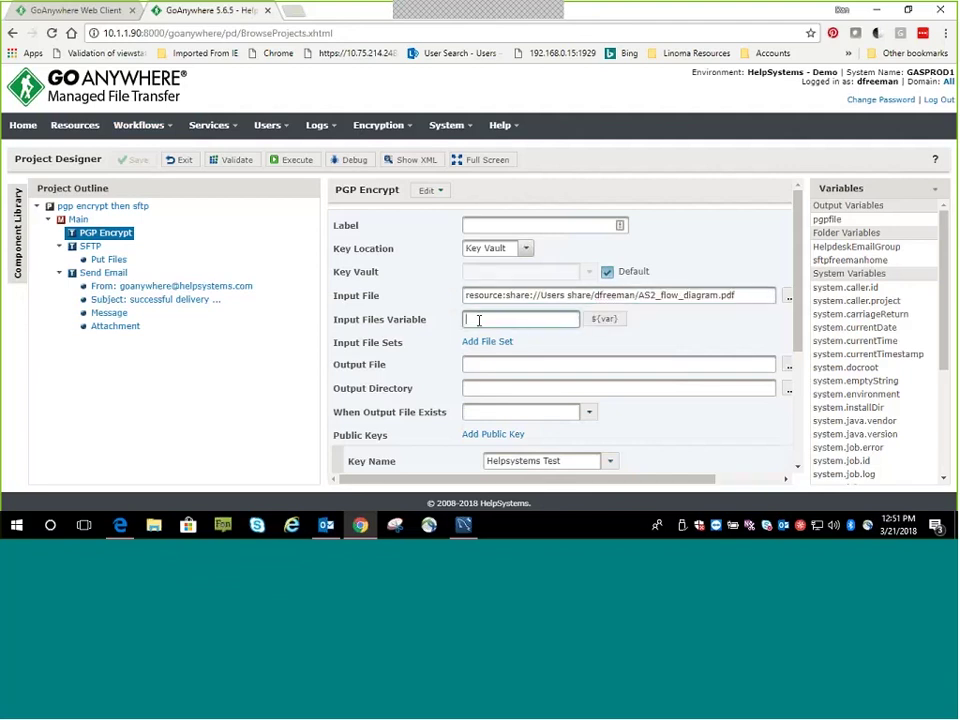
pyautogui.write('$')
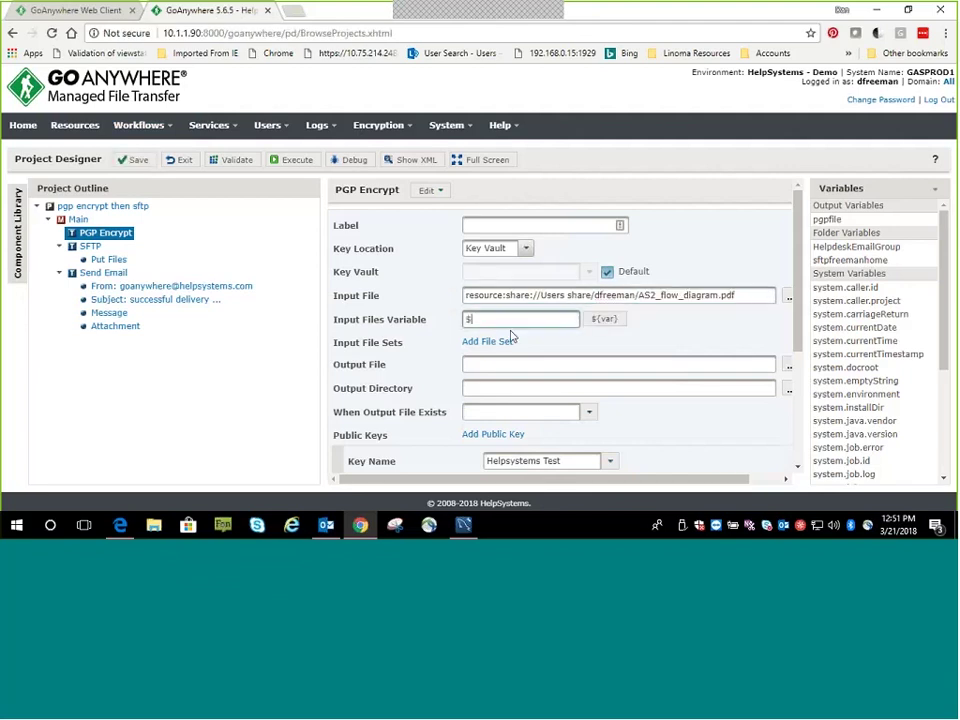
pyautogui.write('{files}')
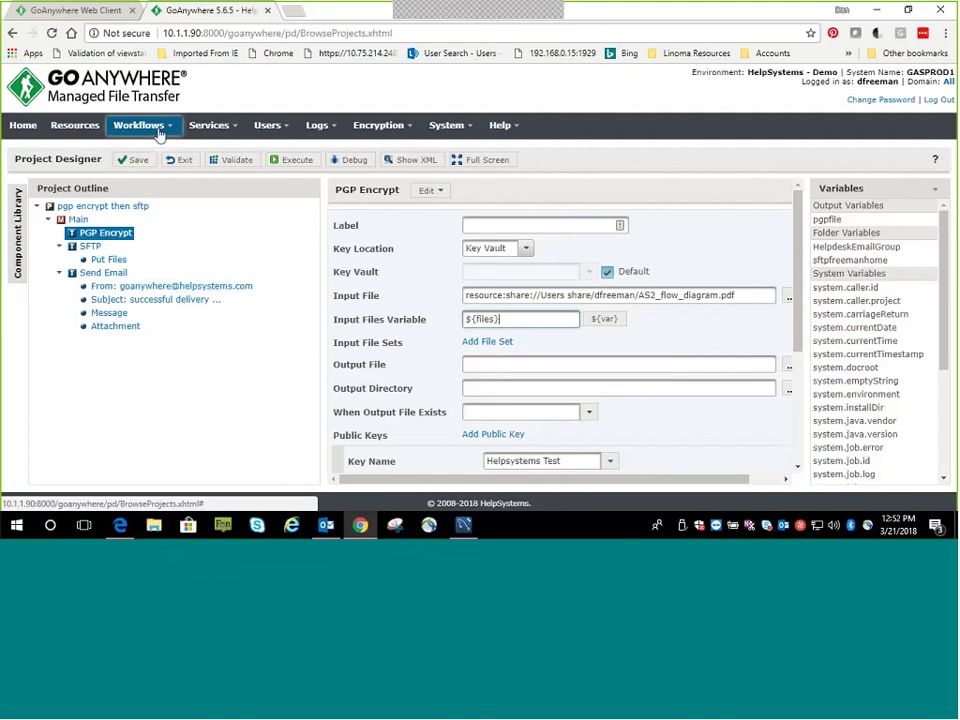
# Go to Triggers and discard the unsaved project changes
pyautogui.moveTo(140, 125)
pyautogui.click(153, 215)
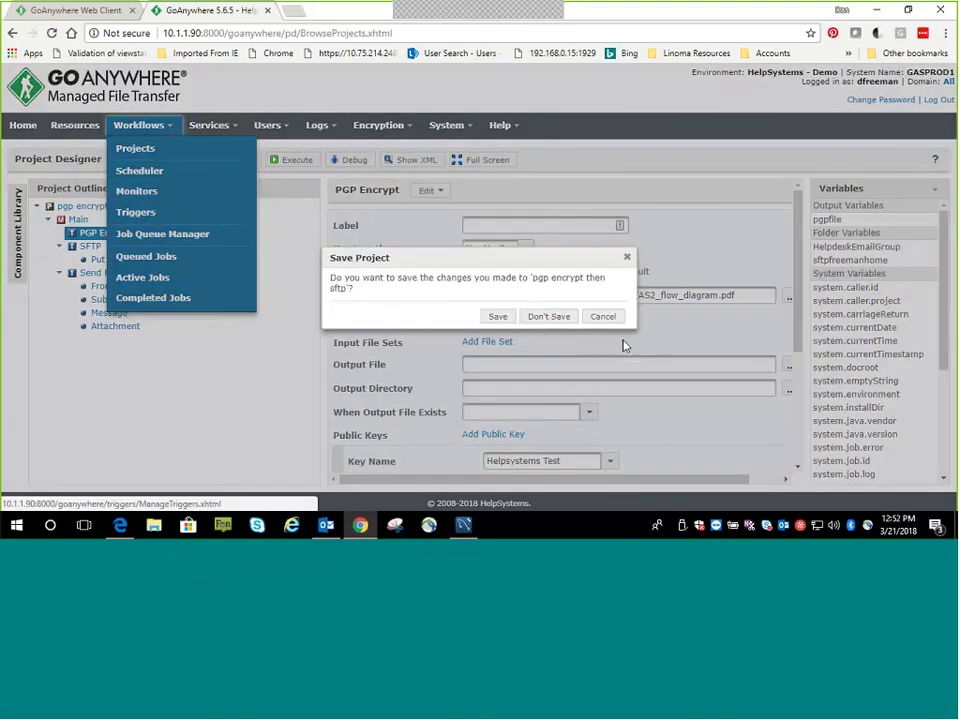
pyautogui.click(556, 318)
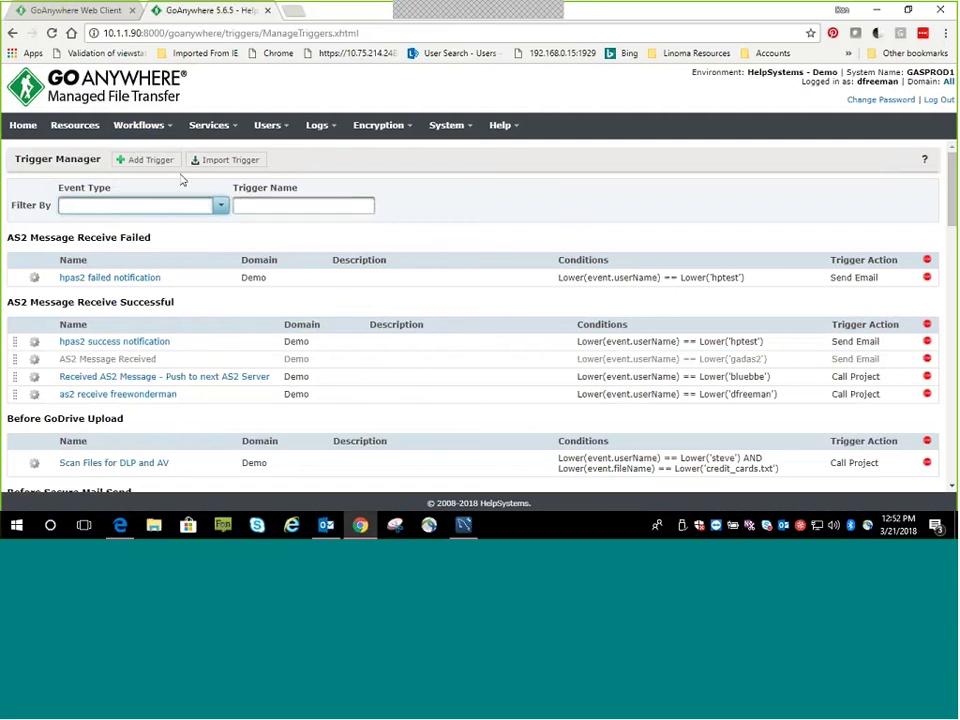
# Browse the event types available for a new trigger, then cancel without adding one
pyautogui.click(150, 163)
pyautogui.click(615, 273)
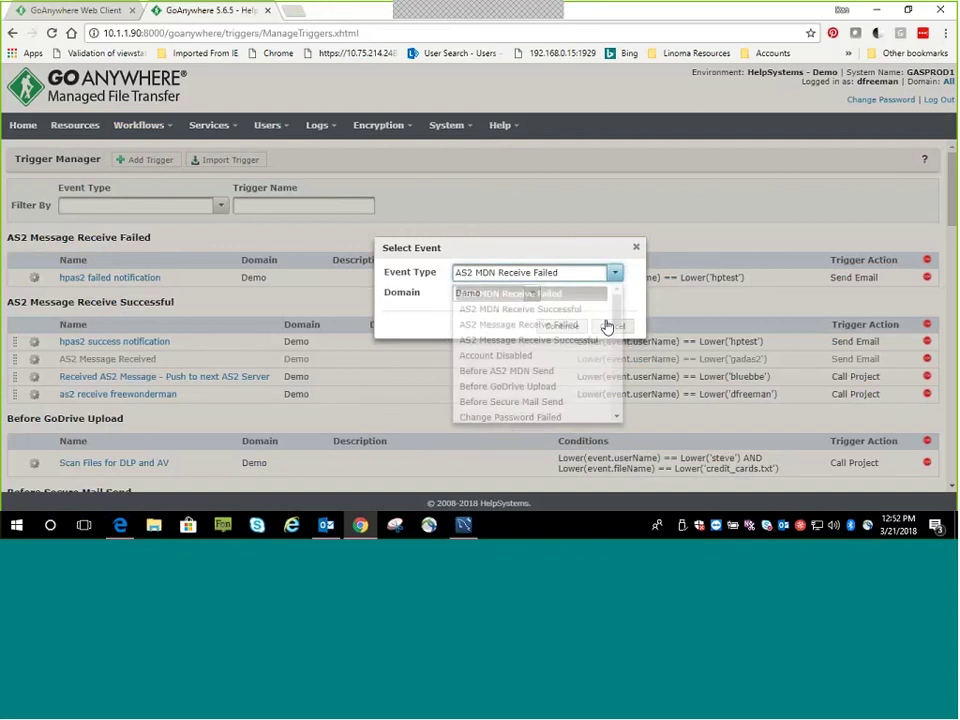
pyautogui.scroll(-8, 613, 374)
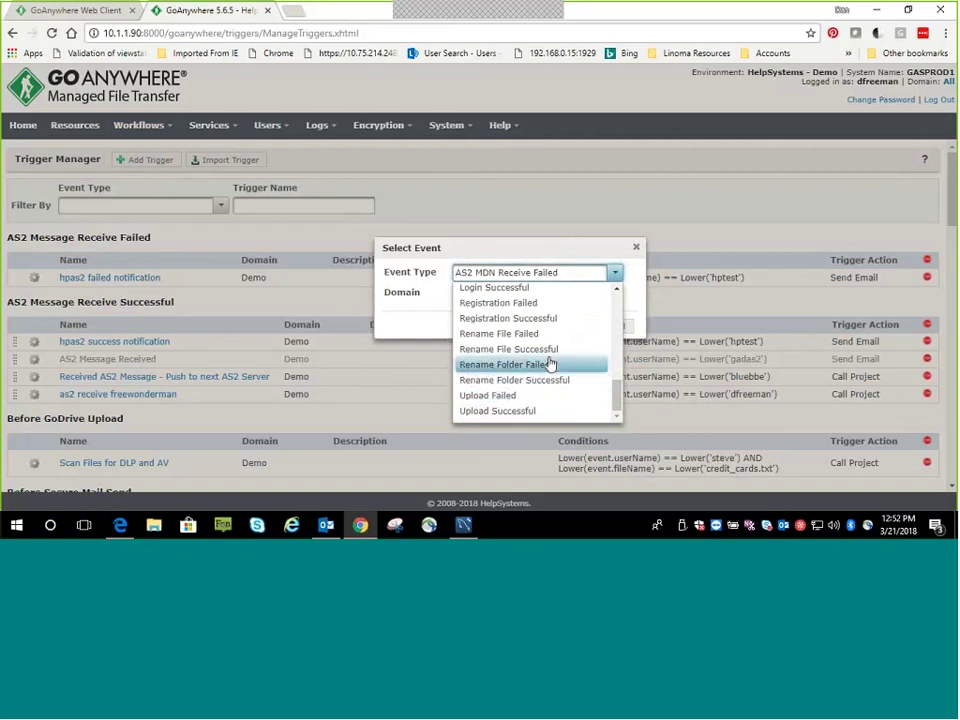
pyautogui.scroll(1, 549, 358)
pyautogui.scroll(3, 545, 357)
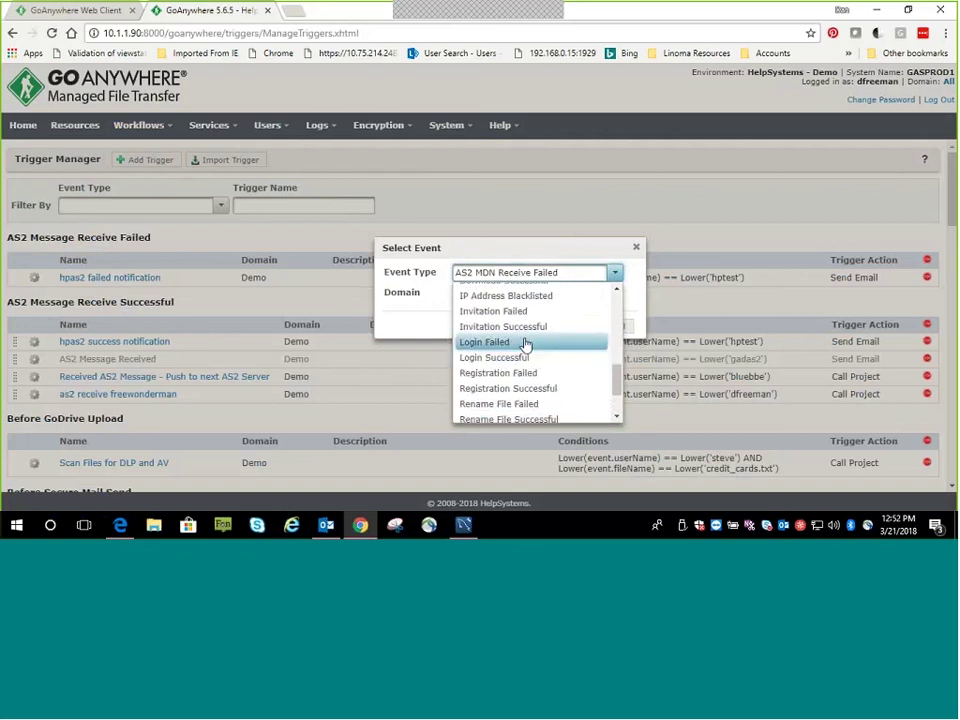
pyautogui.scroll(1, 547, 345)
pyautogui.scroll(4, 547, 337)
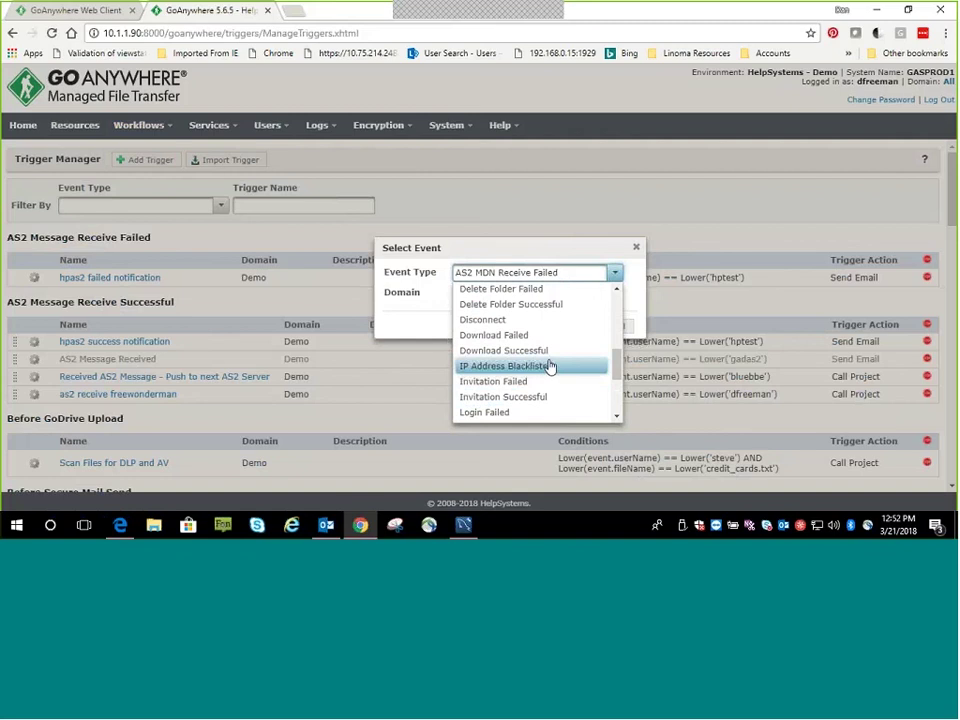
pyautogui.scroll(10, 558, 369)
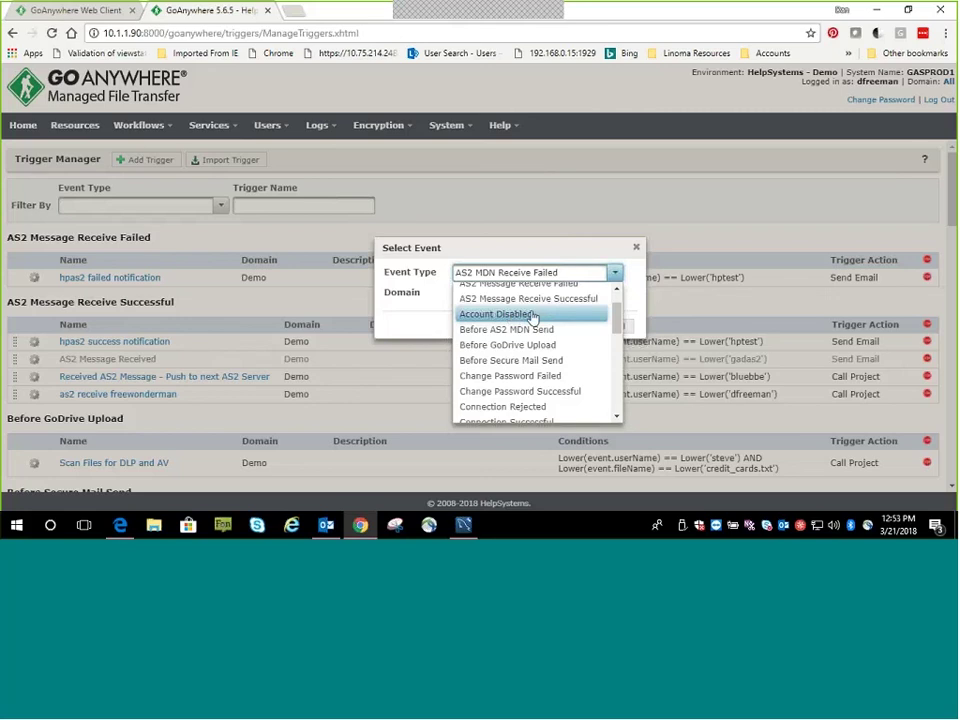
pyautogui.scroll(-3, 520, 318)
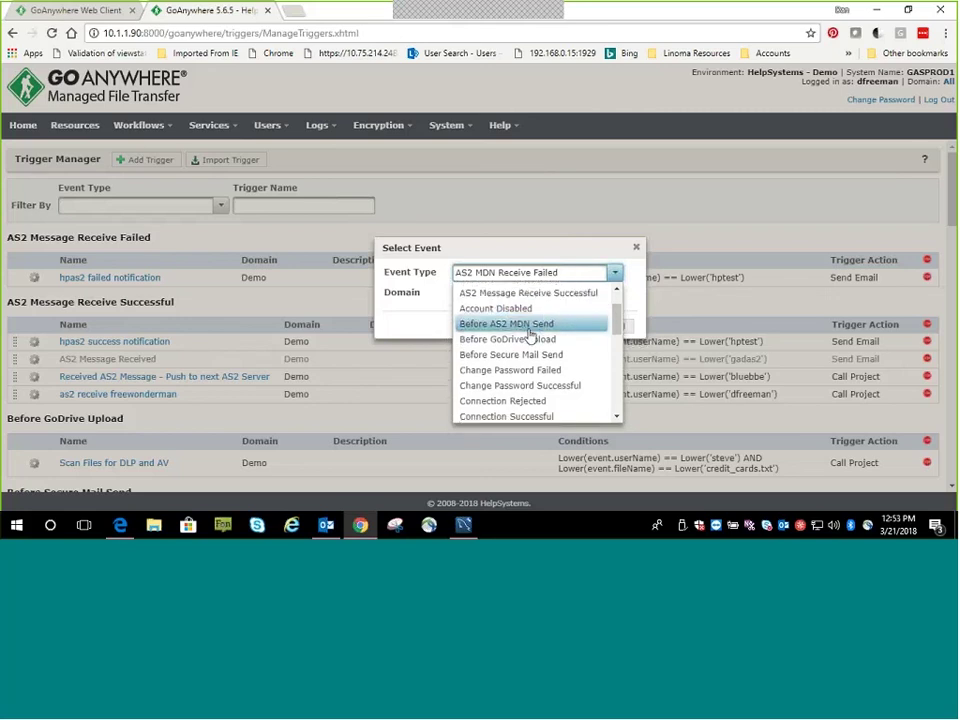
pyautogui.scroll(3, 531, 341)
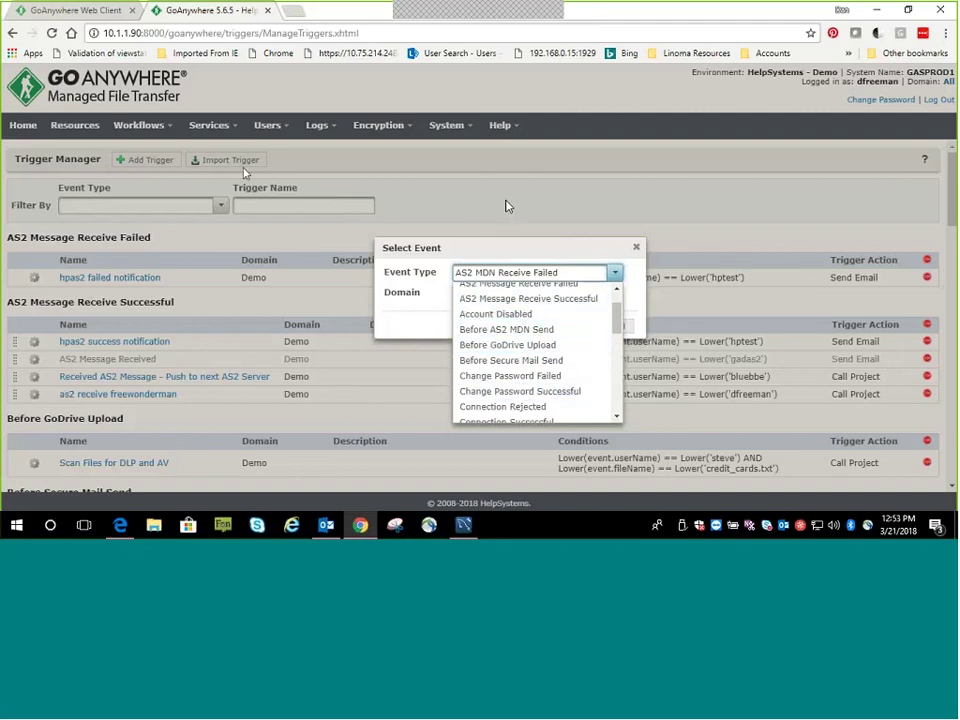
pyautogui.click(546, 199)
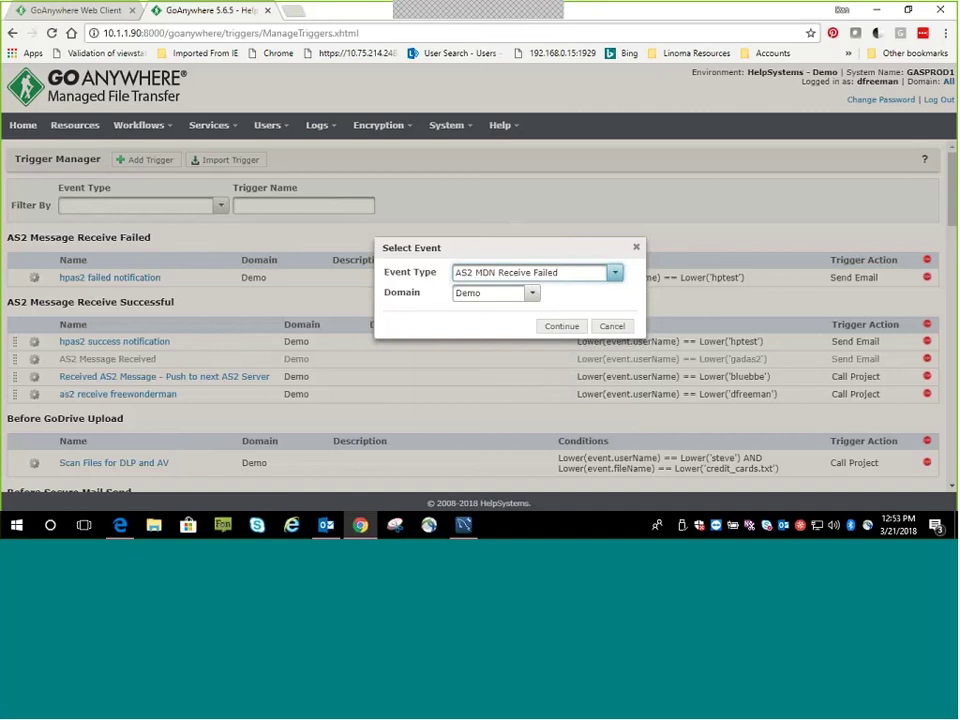
pyautogui.click(636, 247)
pyautogui.moveTo(337, 138)
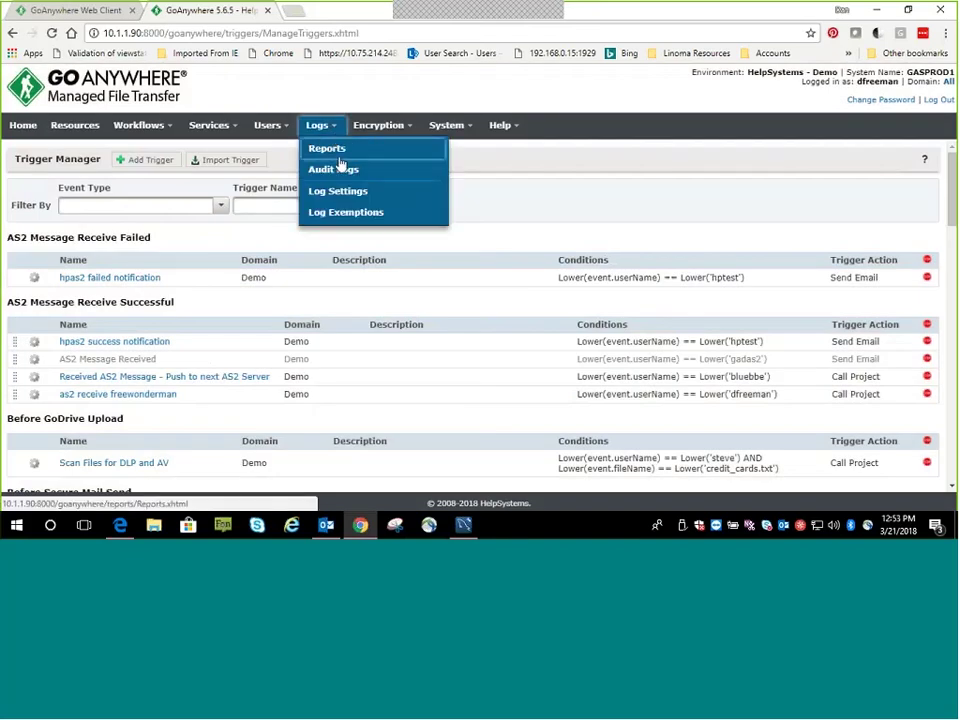
# Run the Security Settings Audit report from the Reports page
pyautogui.click(338, 150)
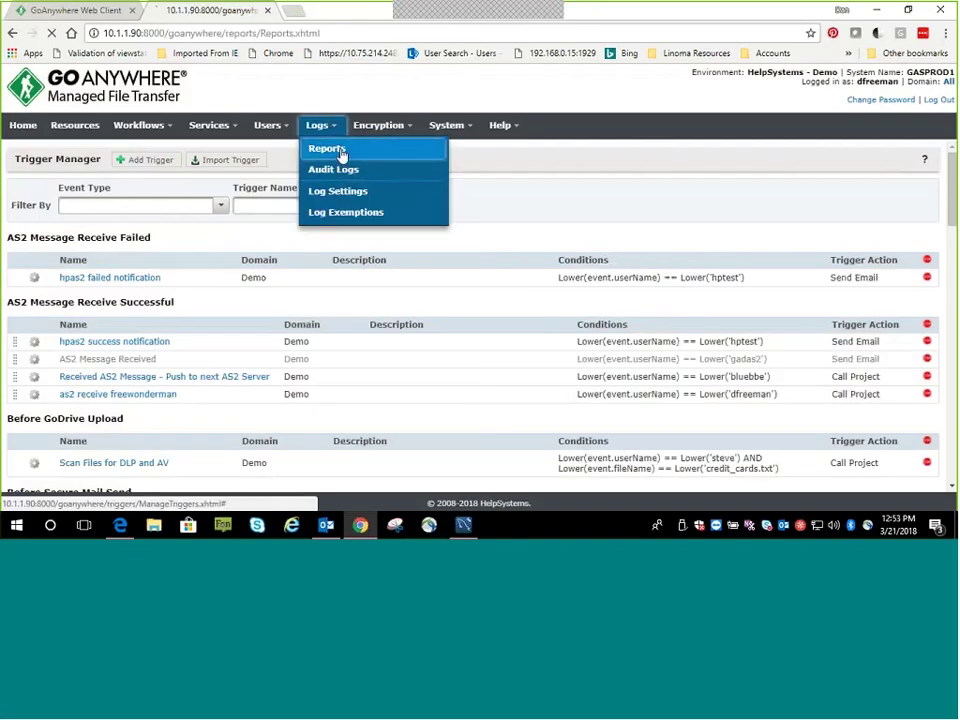
pyautogui.scroll(-3, 589, 379)
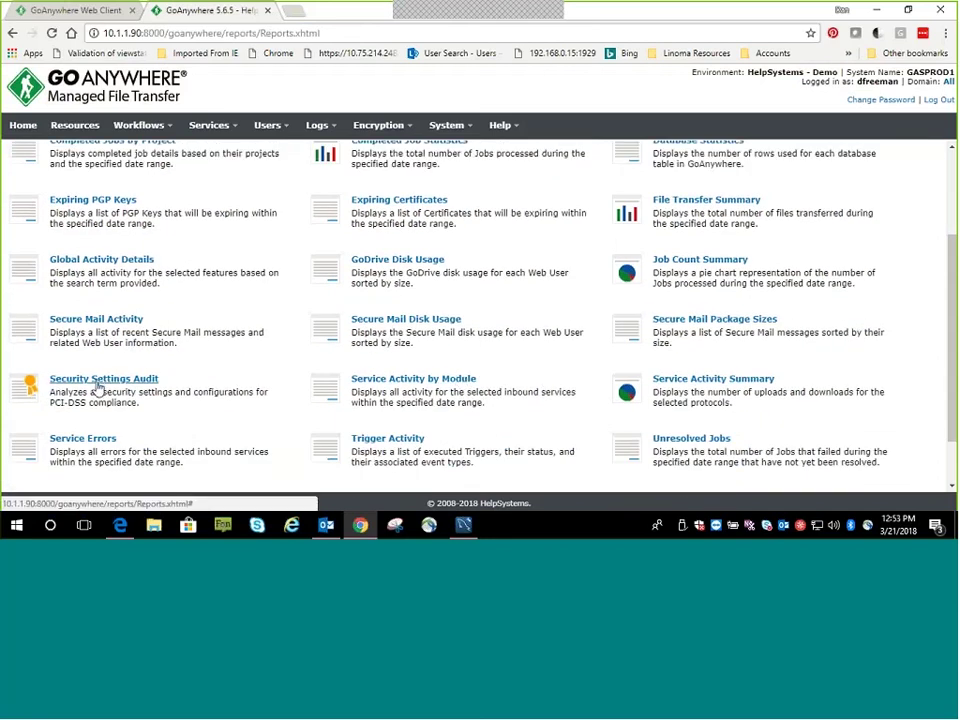
pyautogui.click(100, 387)
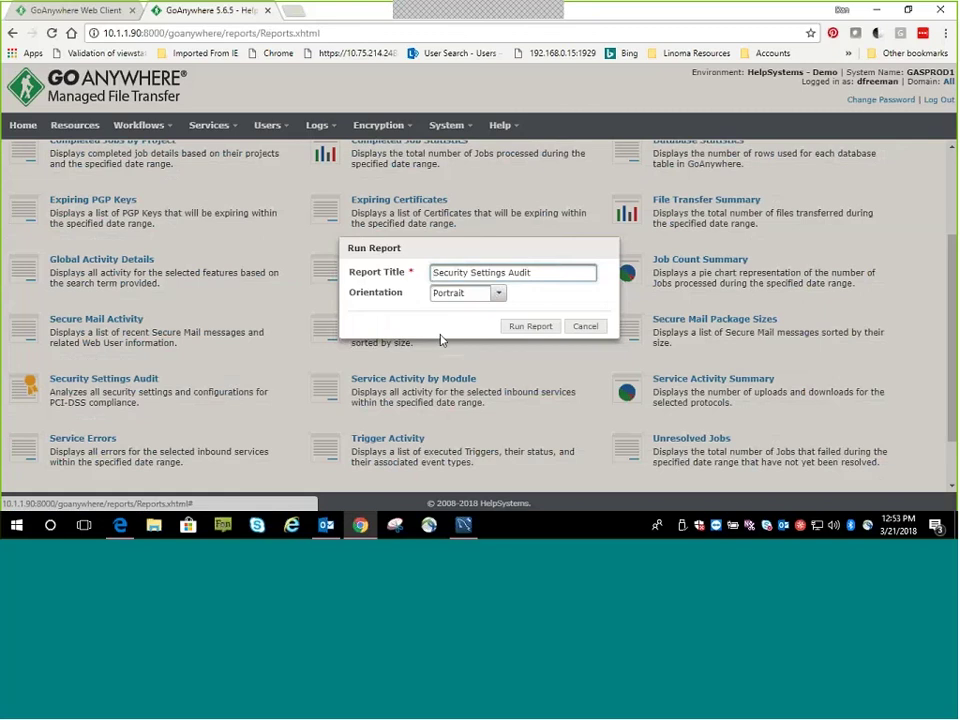
pyautogui.click(525, 327)
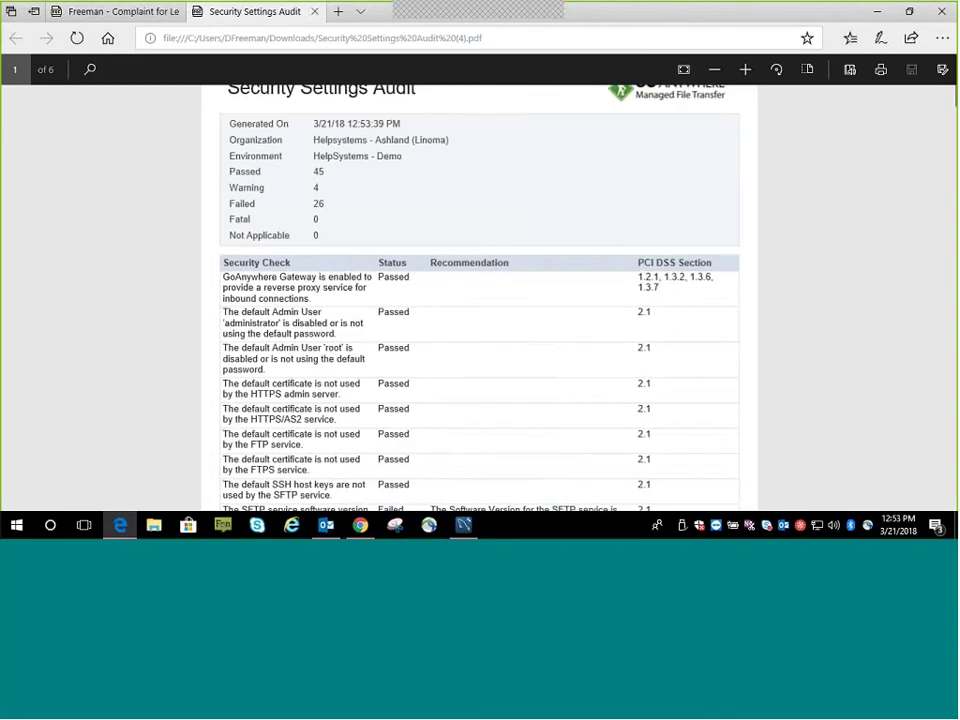
# Review the audit PDF, marking the failed SFTP software-version check, then clear the selection
pyautogui.scroll(-4, 439, 368)
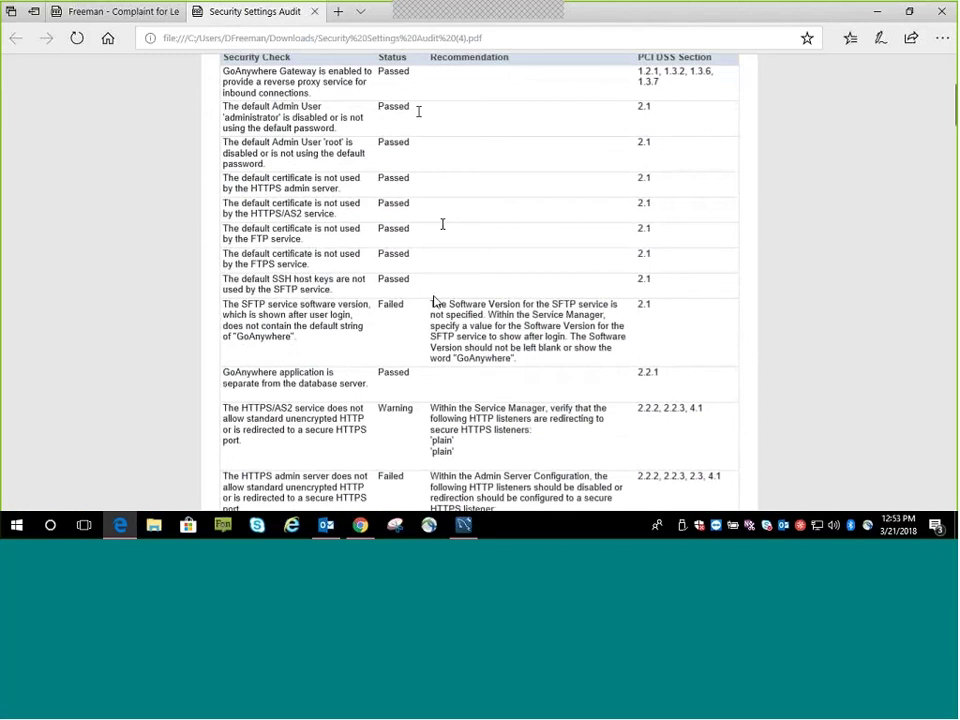
pyautogui.moveTo(430, 304); pyautogui.dragTo(515, 359)
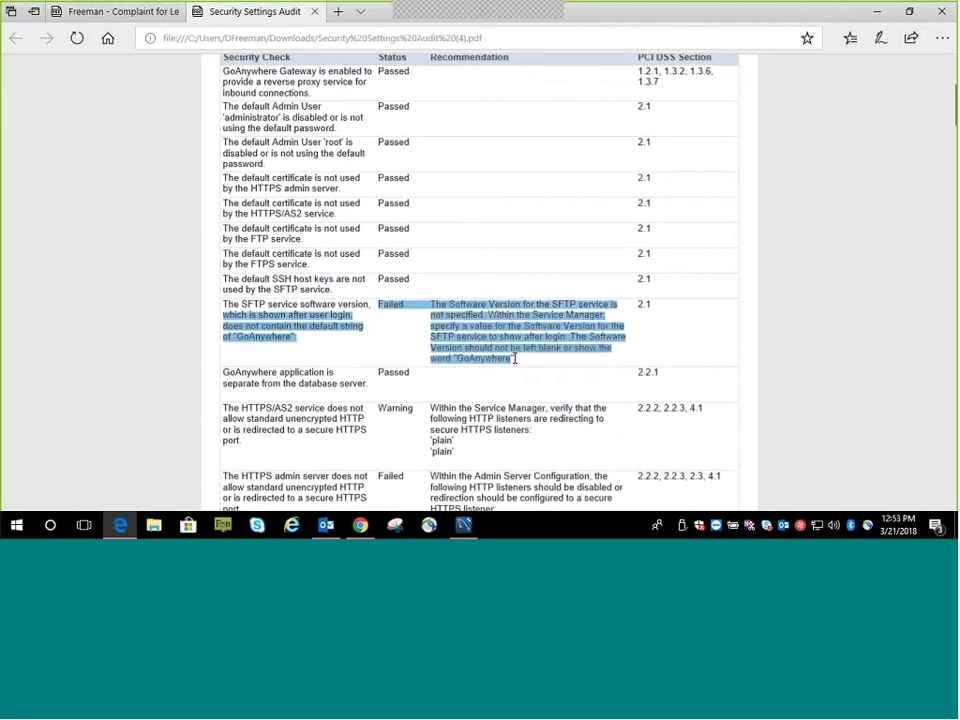
pyautogui.scroll(2, 671, 126)
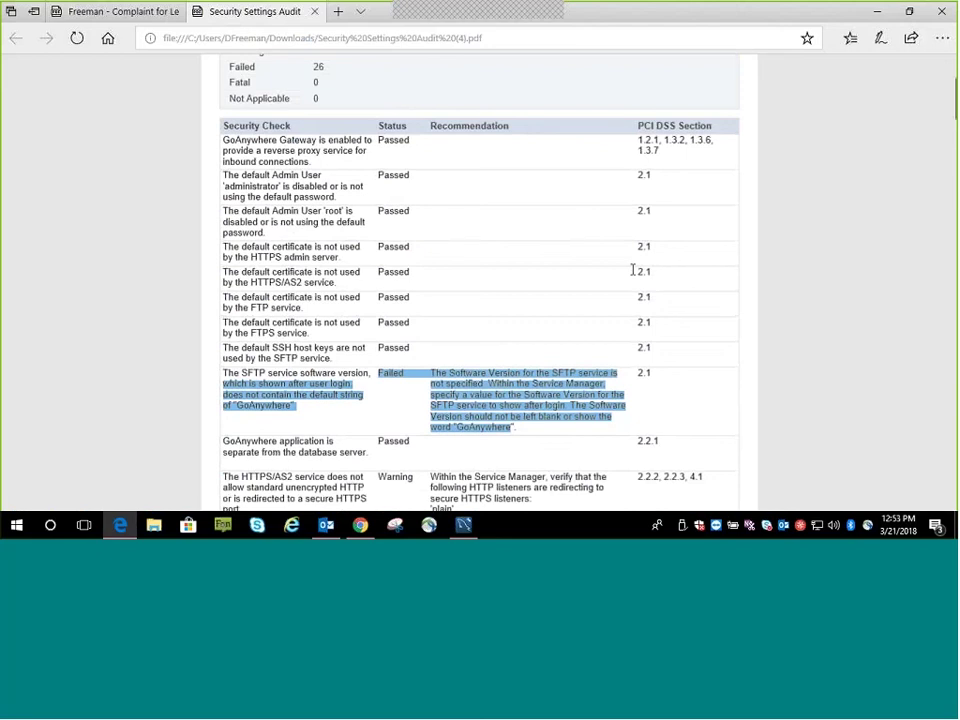
pyautogui.click(489, 375)
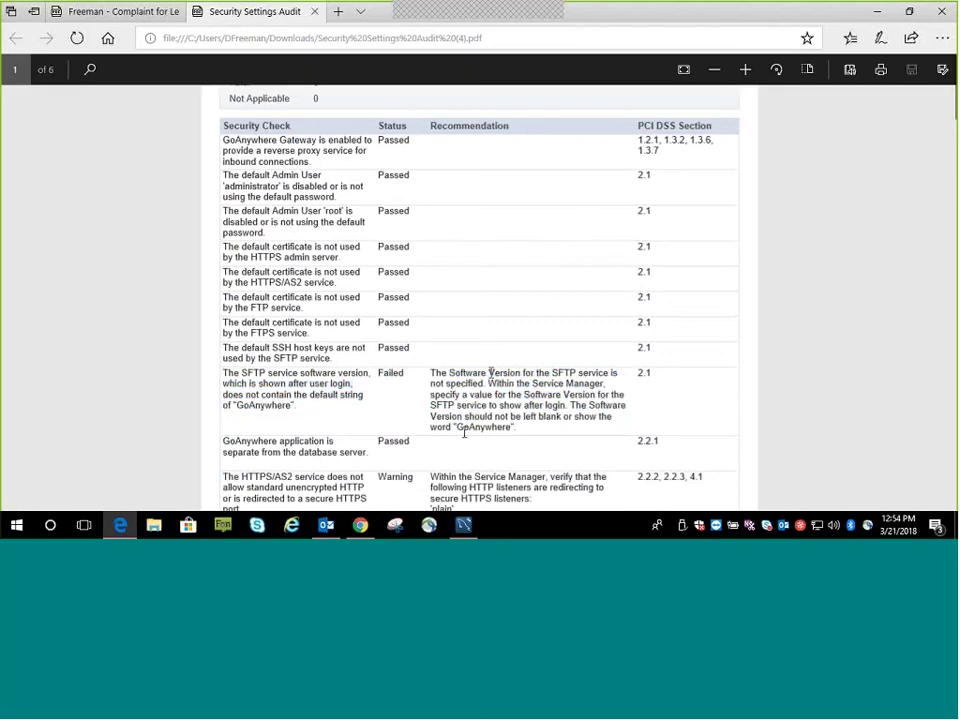